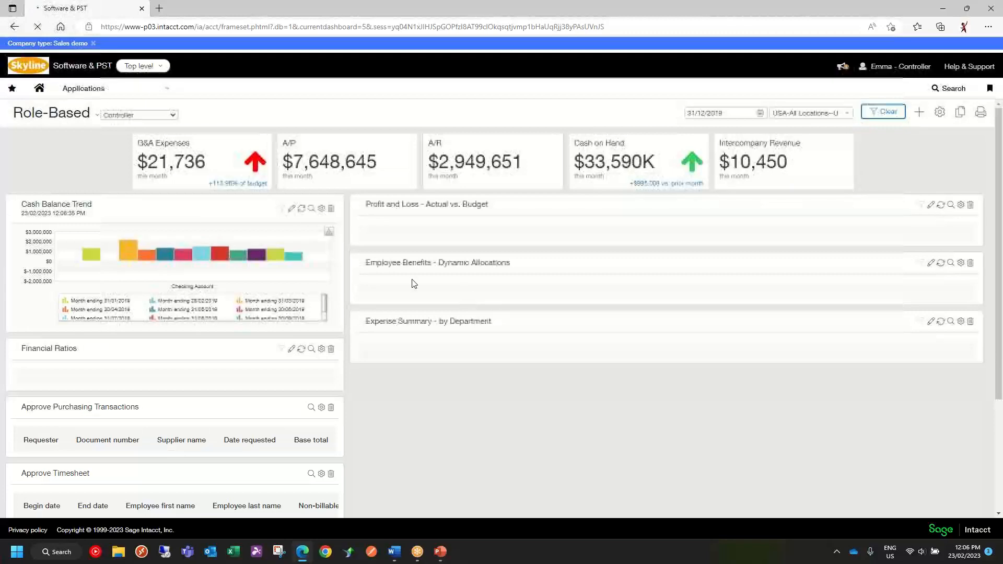
Go to the financial reports list, filter the names by PB, and open PB Profit and Loss Detail for editing.
{"action": "left_click", "coordinate": [105, 92]}
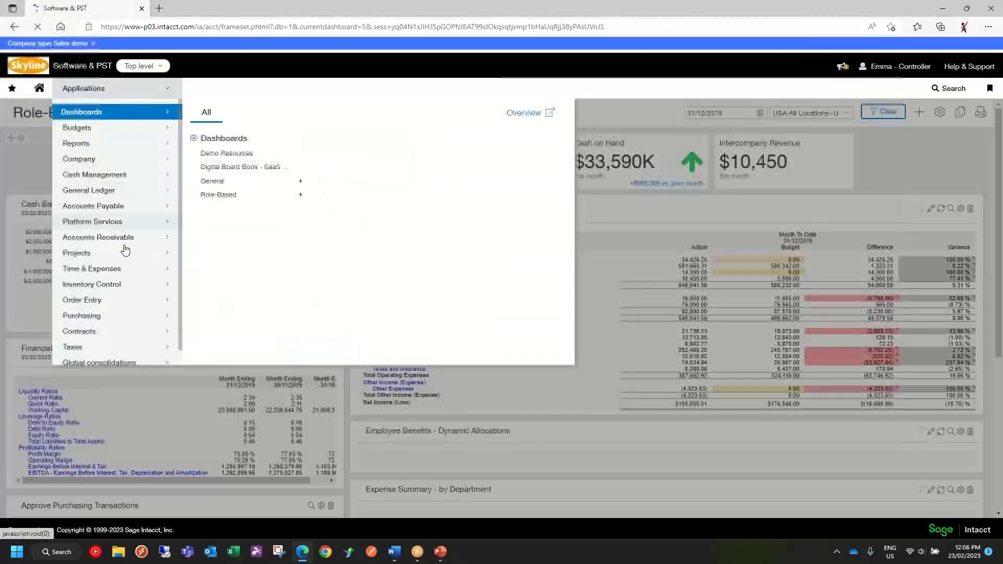
{"action": "left_click", "coordinate": [91, 148]}
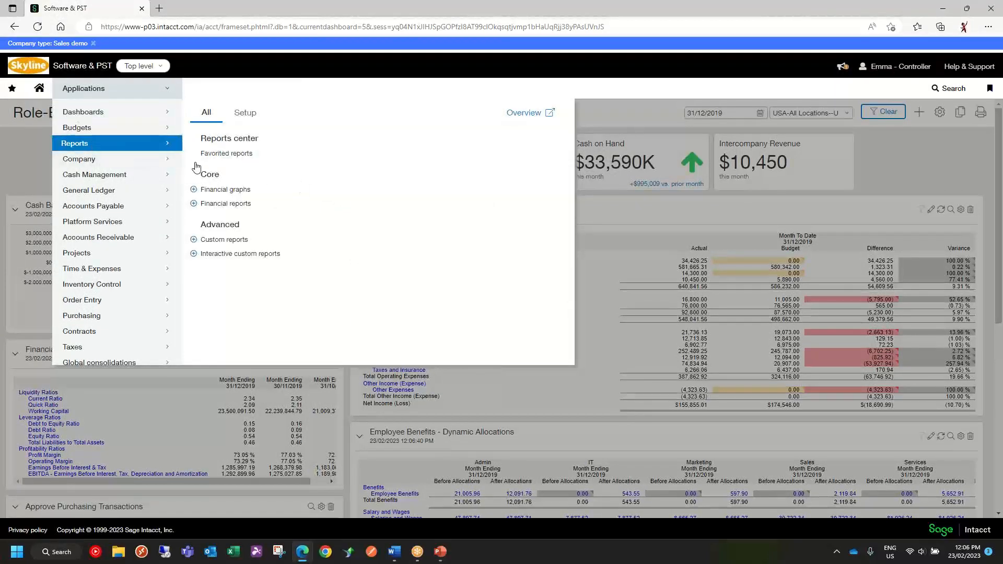
{"action": "left_click", "coordinate": [219, 204]}
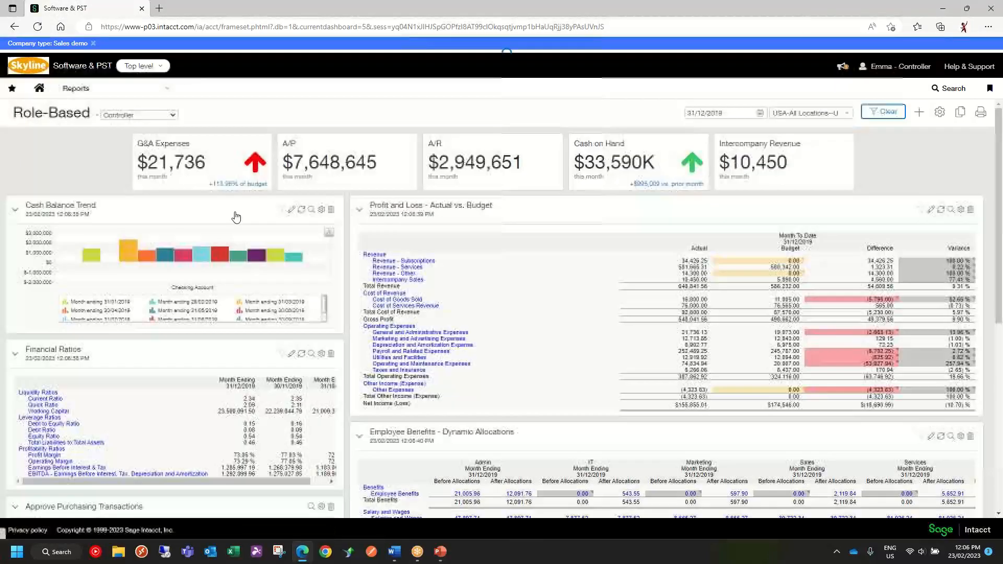
{"action": "left_click", "coordinate": [79, 194]}
{"action": "type", "text": "PB"}
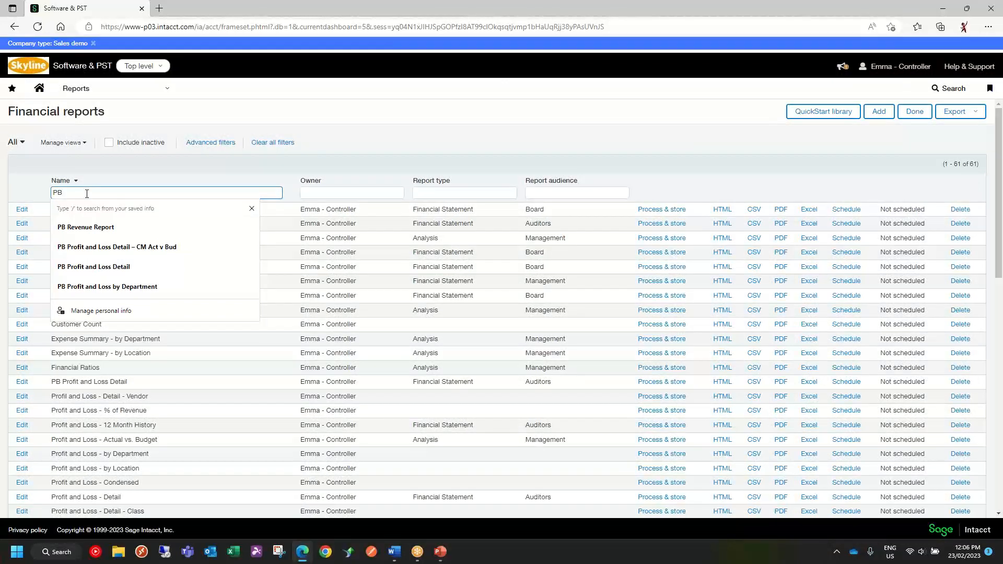
{"action": "key", "text": "Return"}
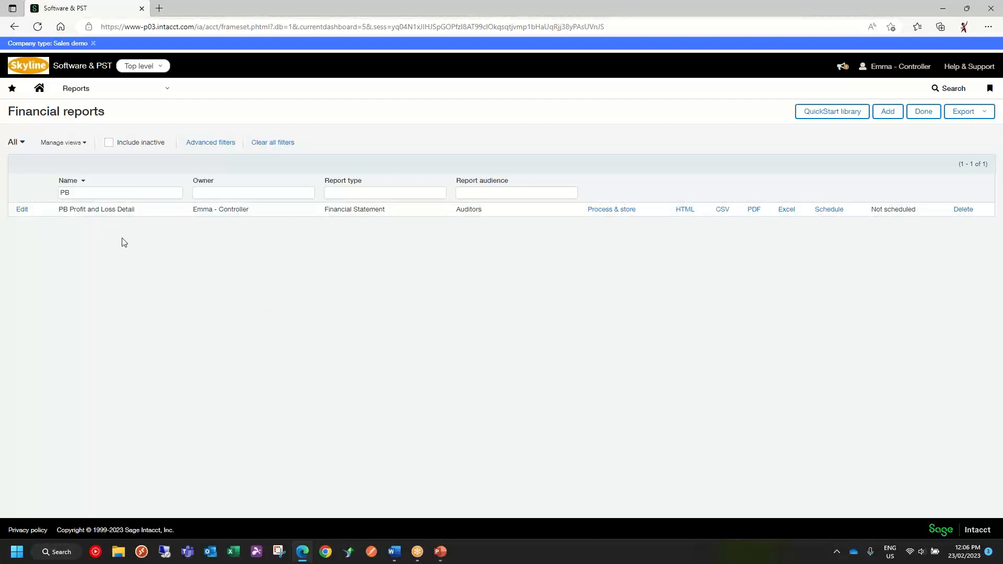
{"action": "left_click", "coordinate": [26, 210]}
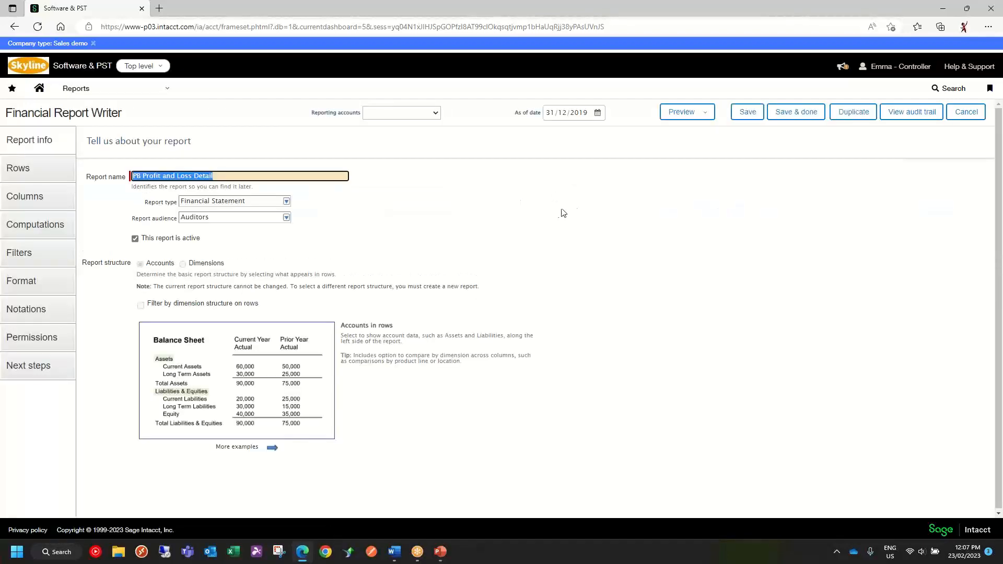
Preview PB Profit and Loss Detail as a live HTML report and close the preview.
{"action": "left_click", "coordinate": [687, 114]}
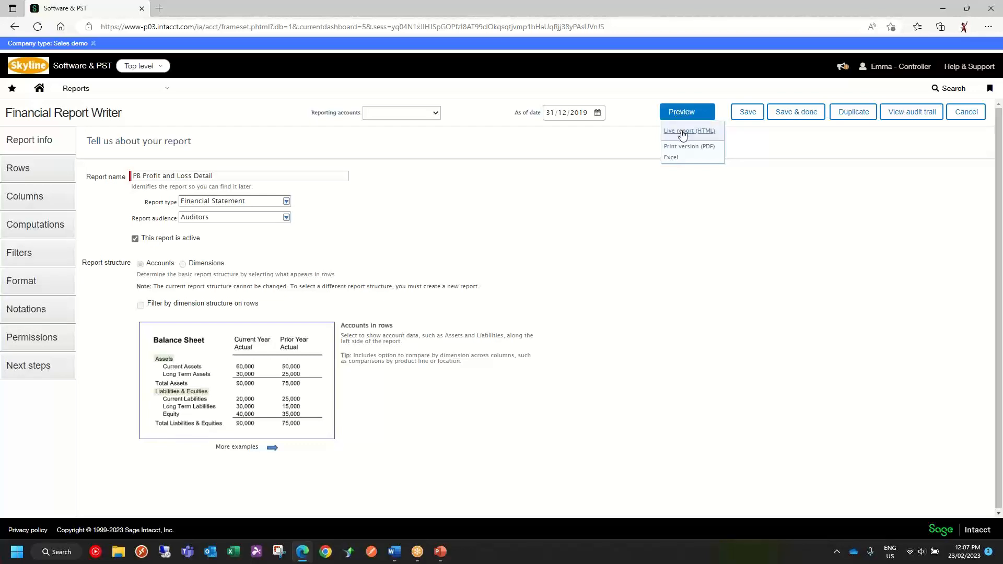
{"action": "left_click", "coordinate": [682, 134]}
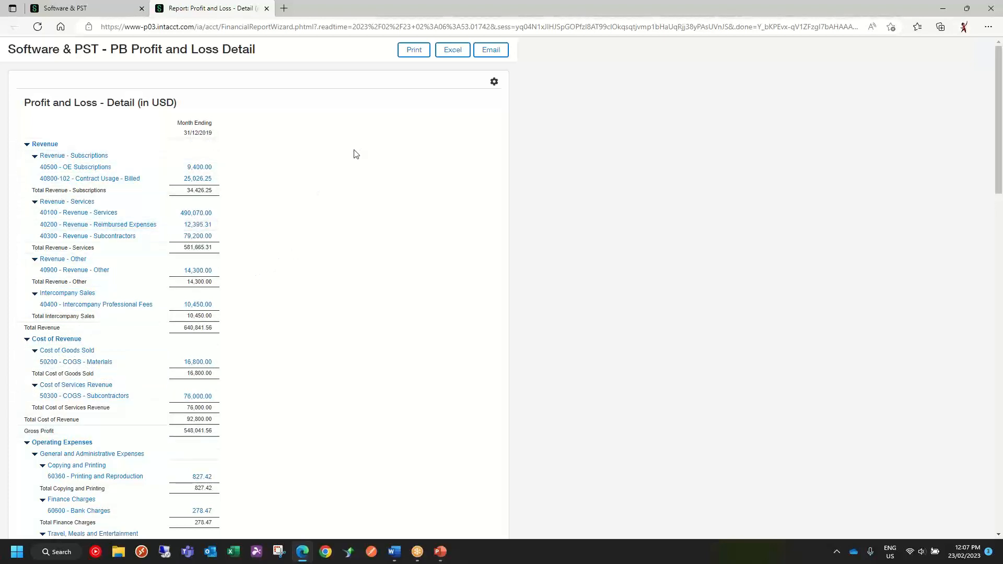
{"action": "left_click", "coordinate": [267, 9]}
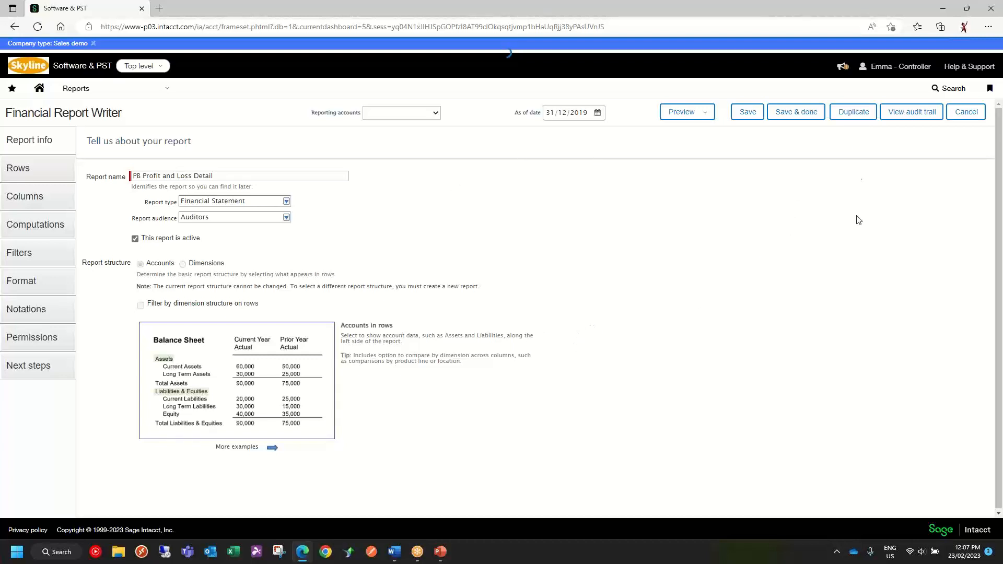
Duplicate the report under the name PB Profit and Loss Detail – CM Act v Bud.
{"action": "left_click", "coordinate": [852, 114]}
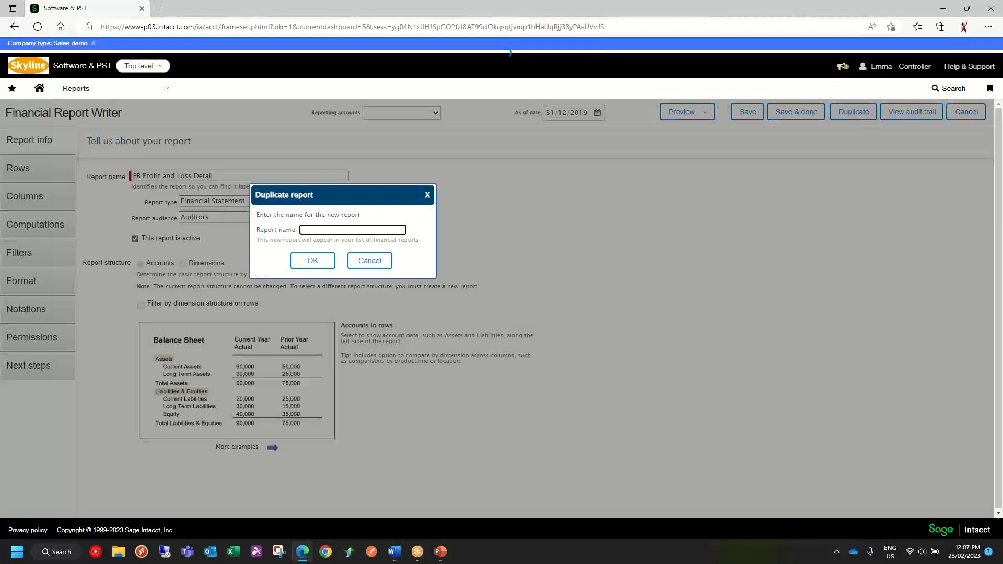
{"action": "key", "text": "alt+Tab"}
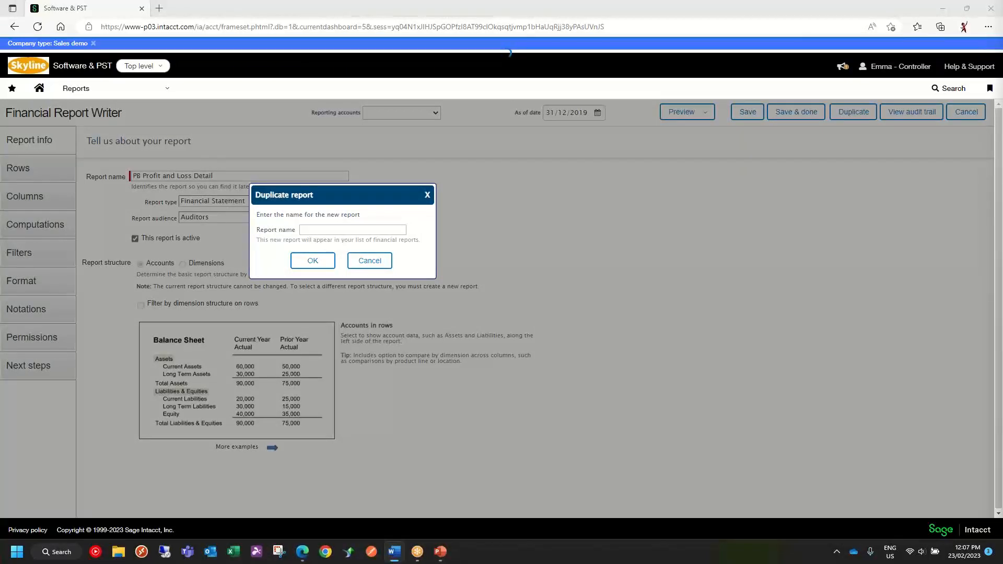
{"action": "left_click", "coordinate": [324, 229]}
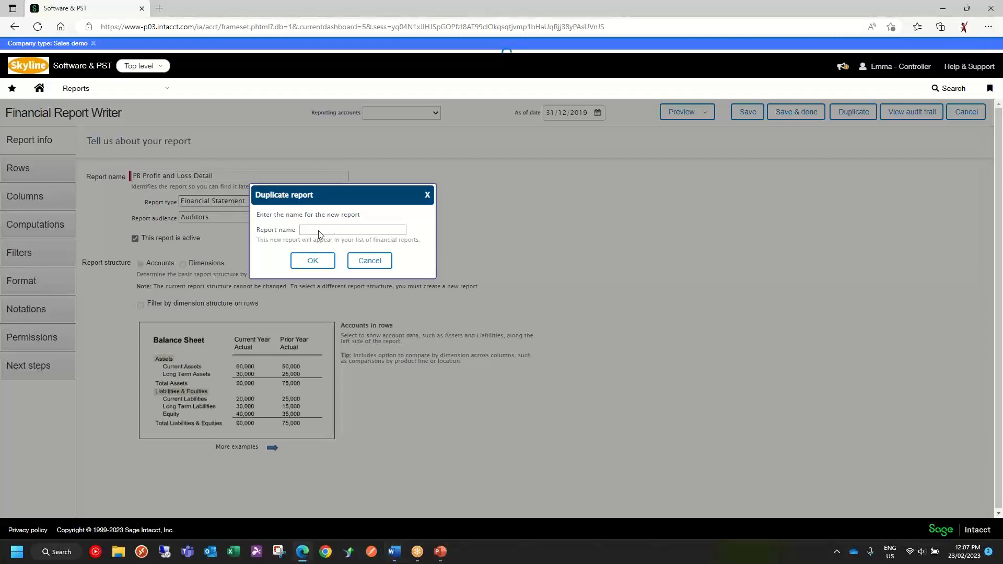
{"action": "left_click", "coordinate": [315, 229]}
{"action": "type", "text": "PB Profit and Loss Detail – CM Act v Bud"}
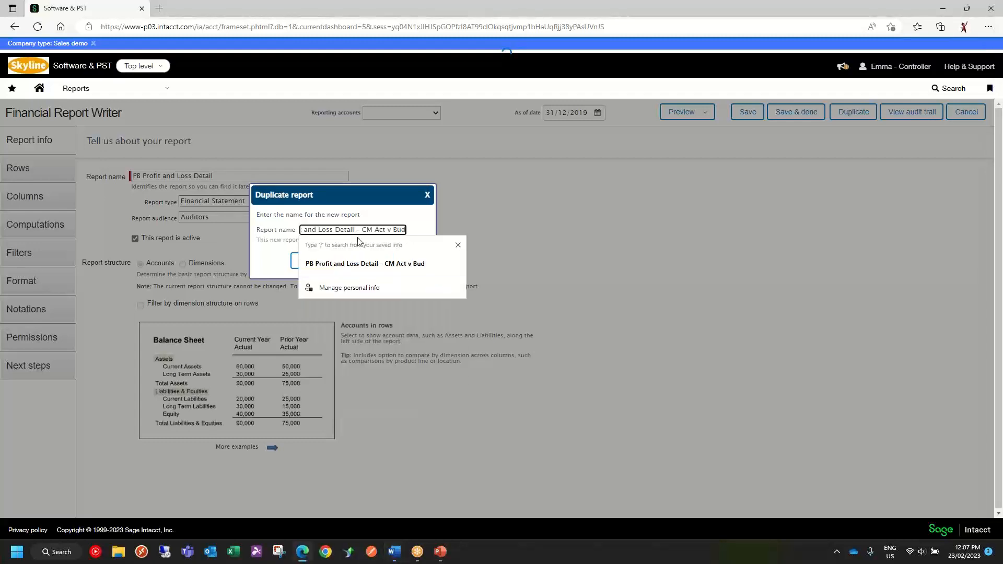
{"action": "left_click", "coordinate": [267, 264]}
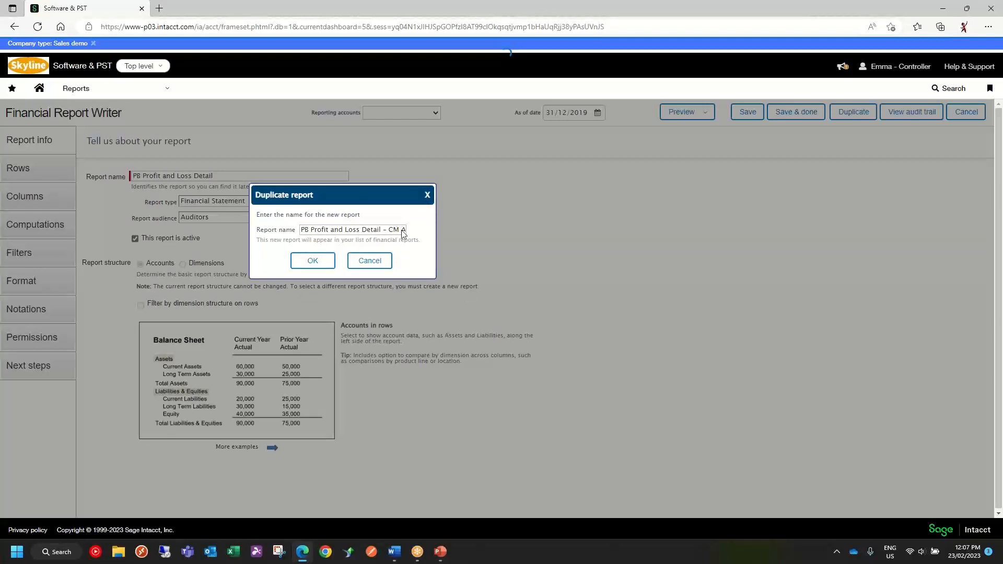
{"action": "left_click", "coordinate": [315, 262]}
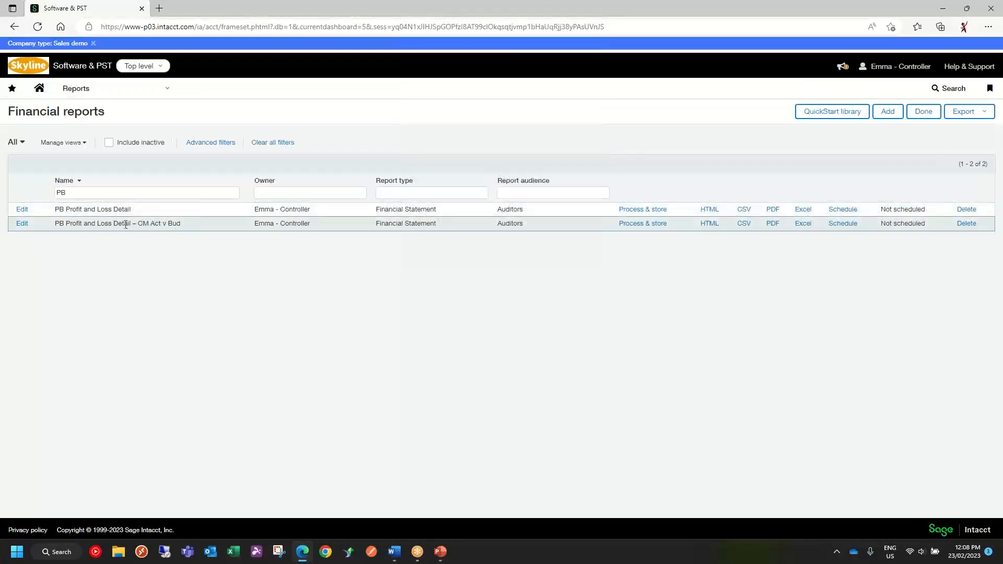
Open PB Profit and Loss Detail – CM Act v Bud for editing and add a report column before the Actual column.
{"action": "left_click", "coordinate": [20, 225]}
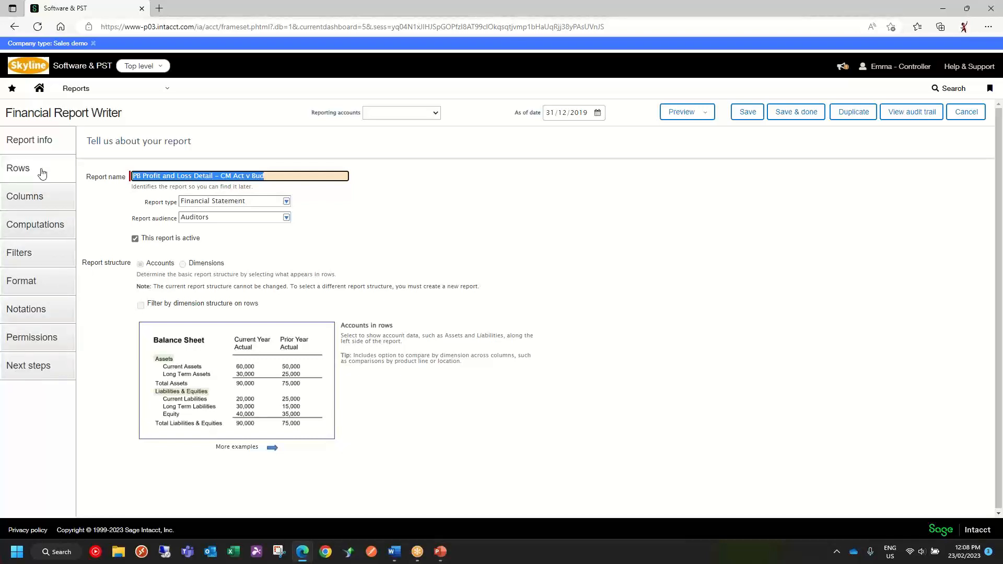
{"action": "left_click", "coordinate": [33, 200]}
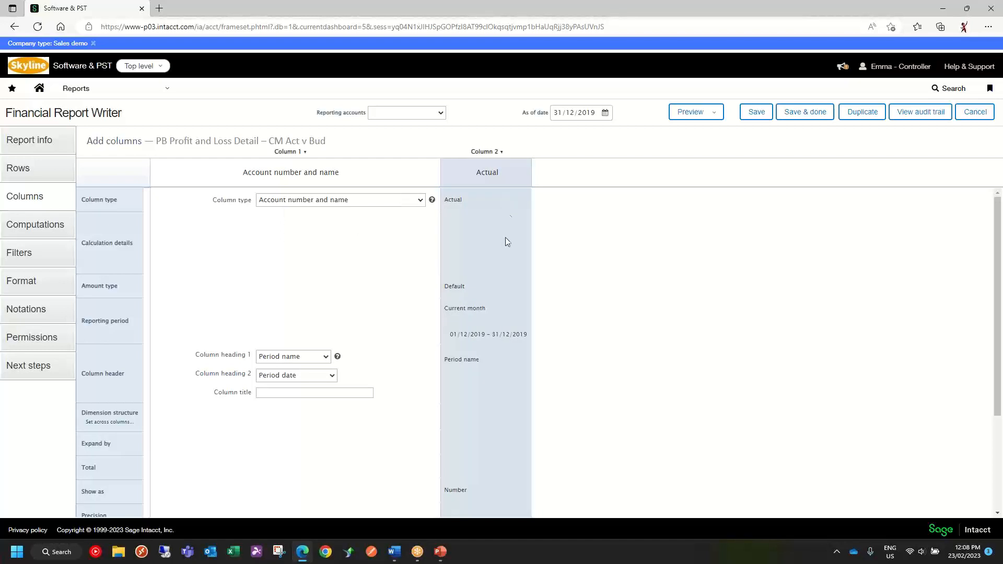
{"action": "left_click", "coordinate": [478, 225]}
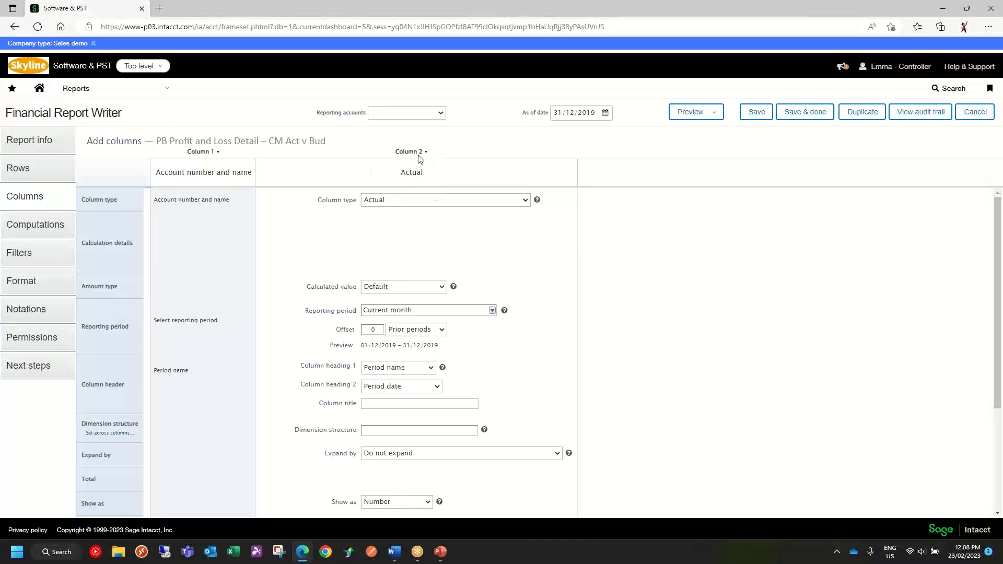
{"action": "mouse_move", "coordinate": [408, 153]}
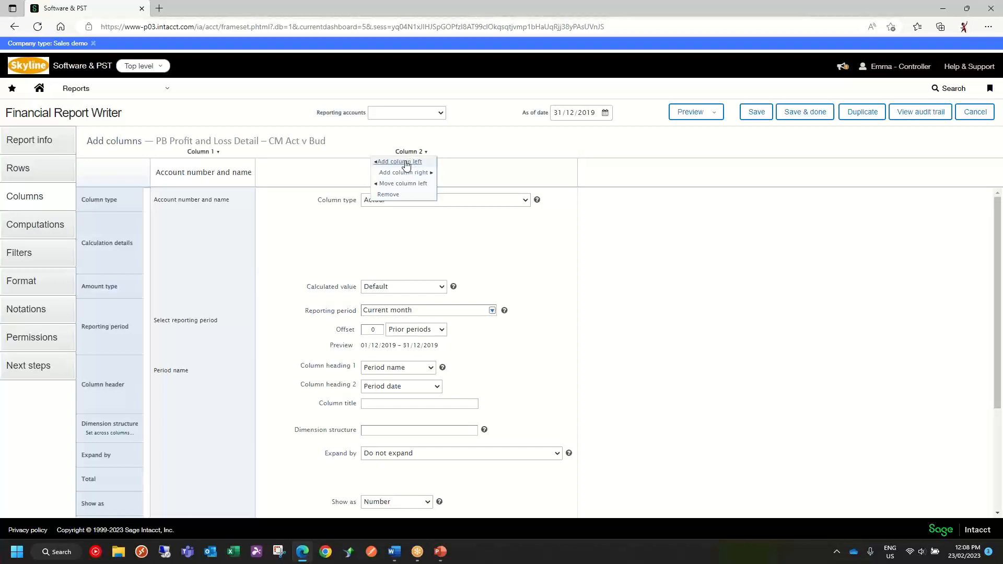
{"action": "left_click", "coordinate": [407, 163]}
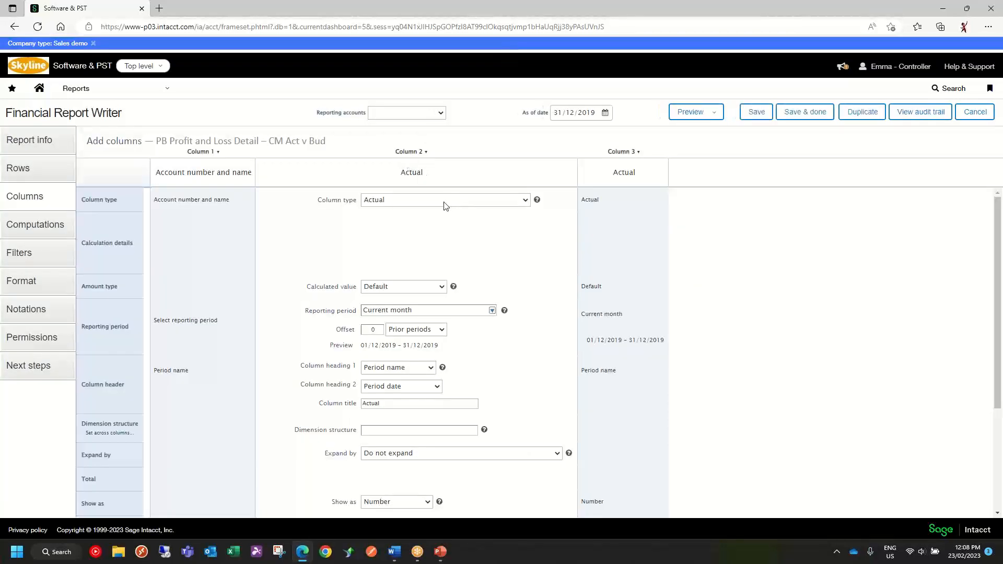
Set column 2's type to Budget, using the Master Budget – SI budget.
{"action": "left_click", "coordinate": [445, 200]}
{"action": "left_click", "coordinate": [526, 425]}
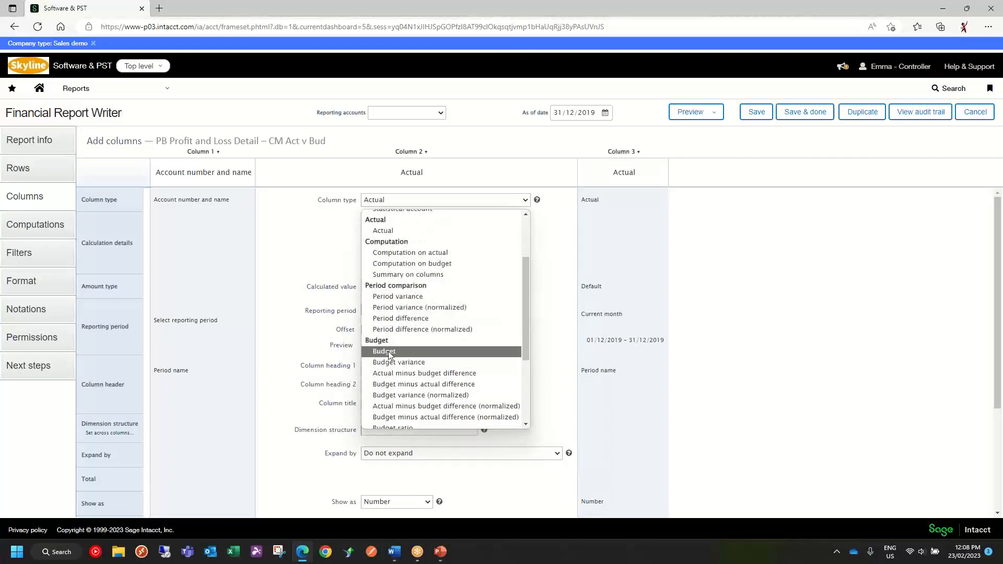
{"action": "left_click", "coordinate": [390, 352]}
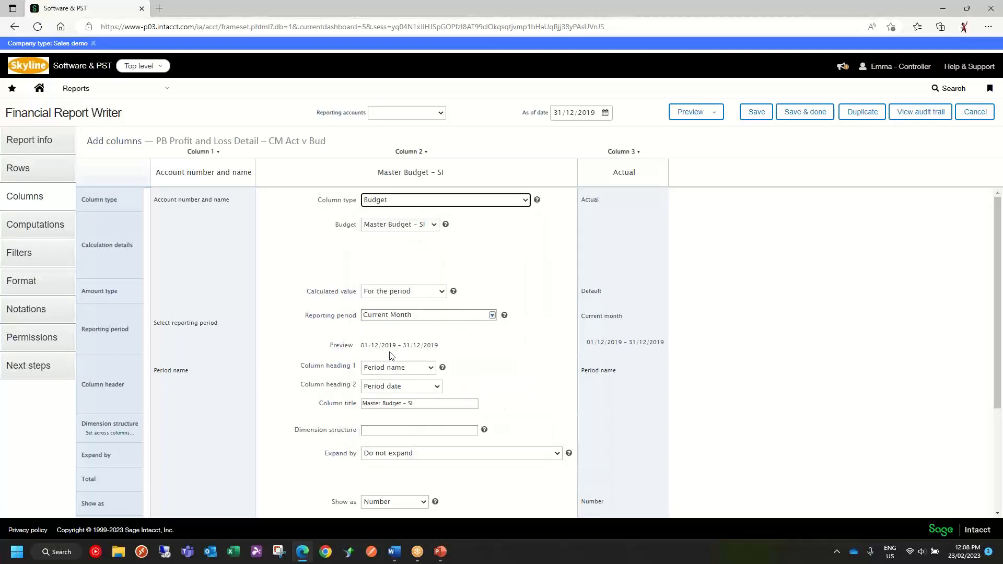
{"action": "left_click", "coordinate": [433, 226]}
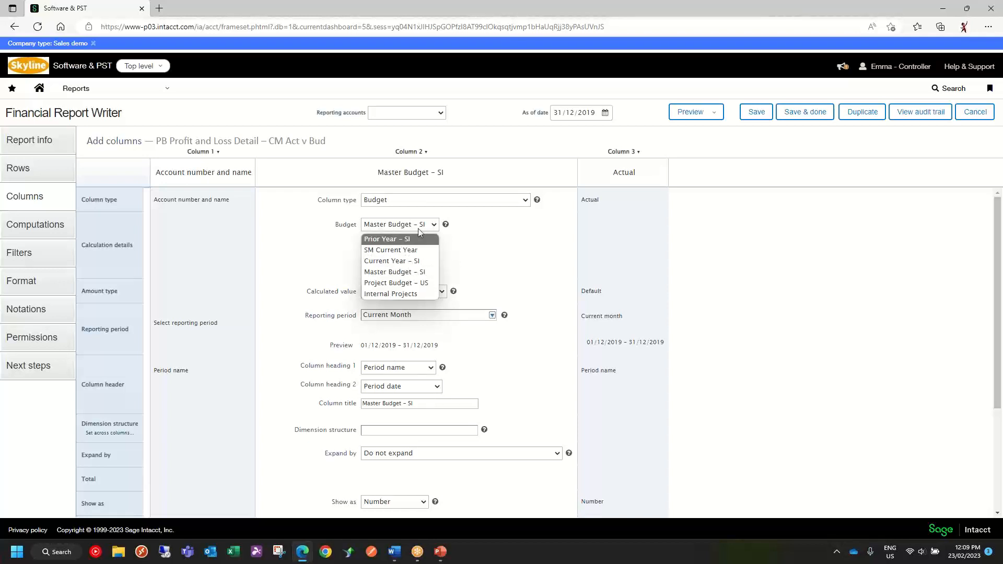
{"action": "left_click", "coordinate": [433, 225]}
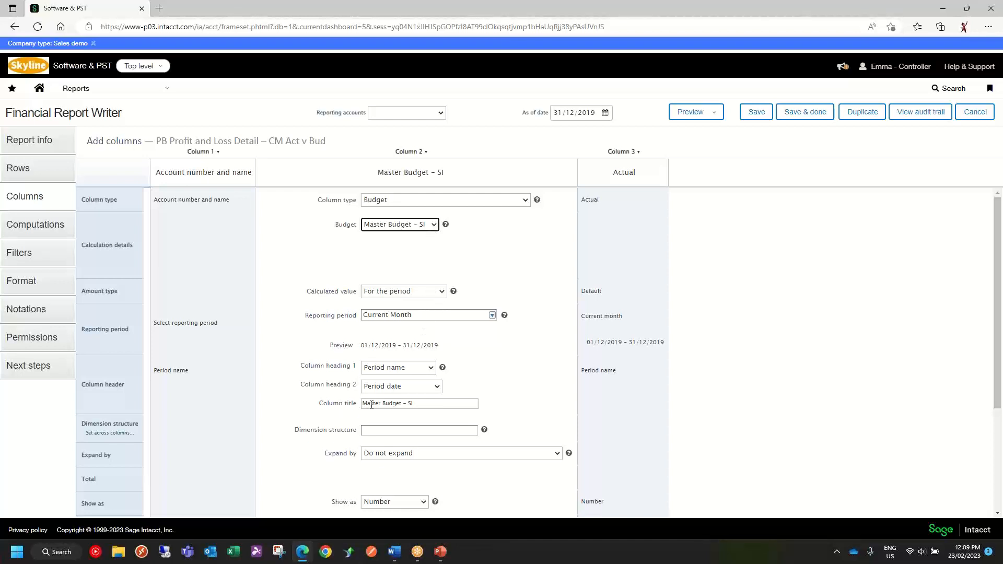
Title column 2 Budget and column 3 Actual.
{"action": "left_click", "coordinate": [416, 404]}
{"action": "left_click_drag", "start_coordinate": [476, 403], "coordinate": [353, 404]}
{"action": "type", "text": "Budget"}
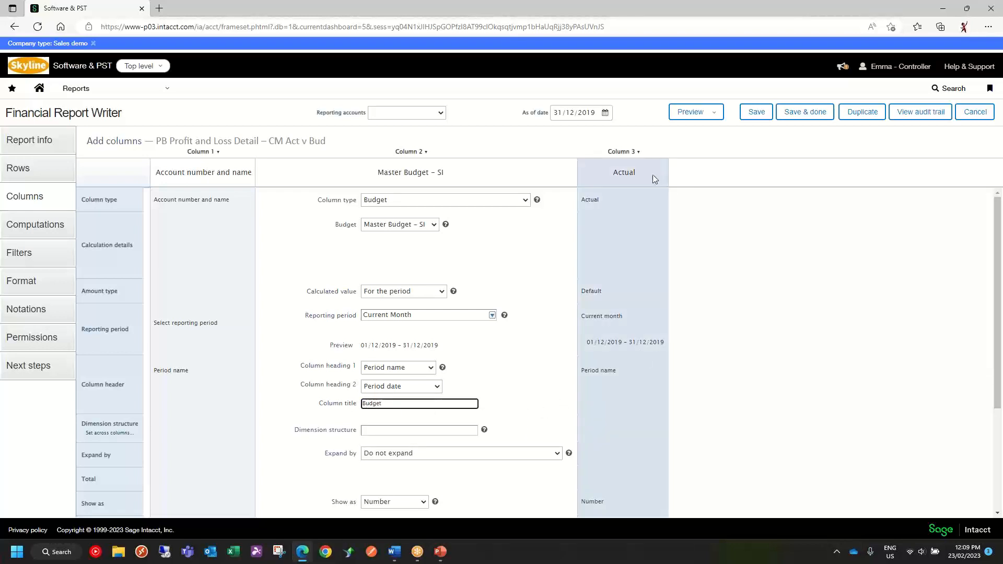
{"action": "left_click", "coordinate": [603, 404]}
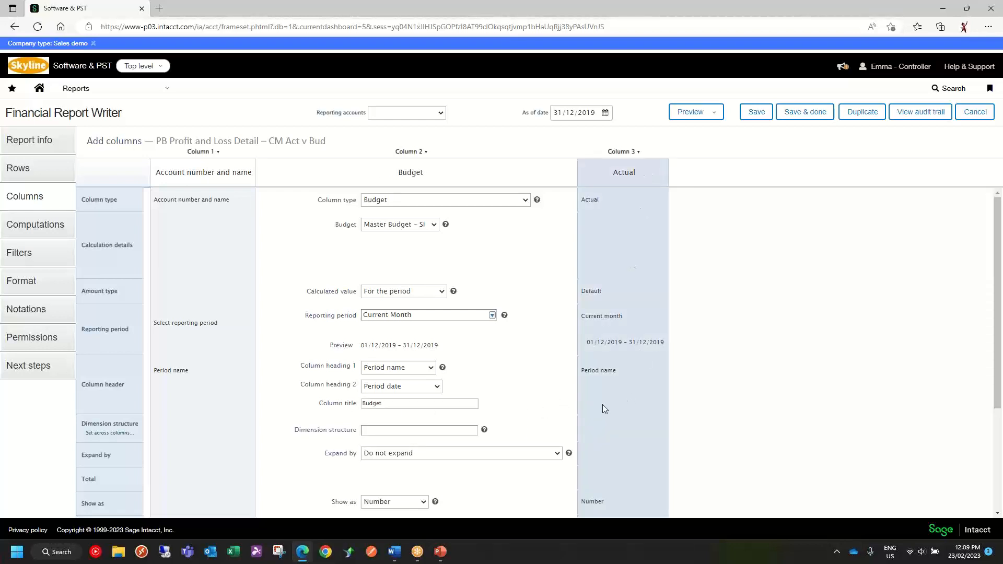
{"action": "left_click", "coordinate": [461, 405]}
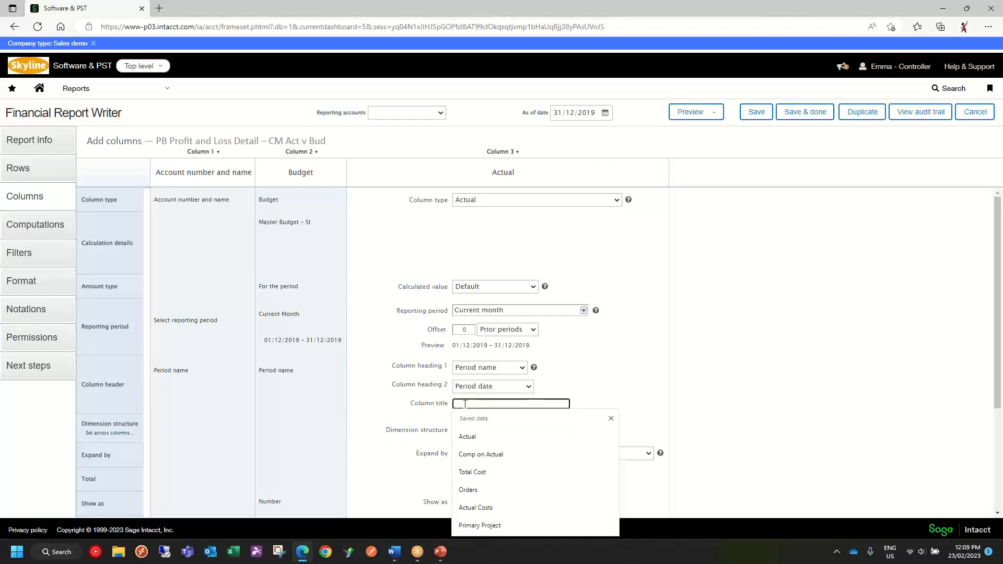
{"action": "type", "text": "Actual"}
{"action": "key", "text": "Tab"}
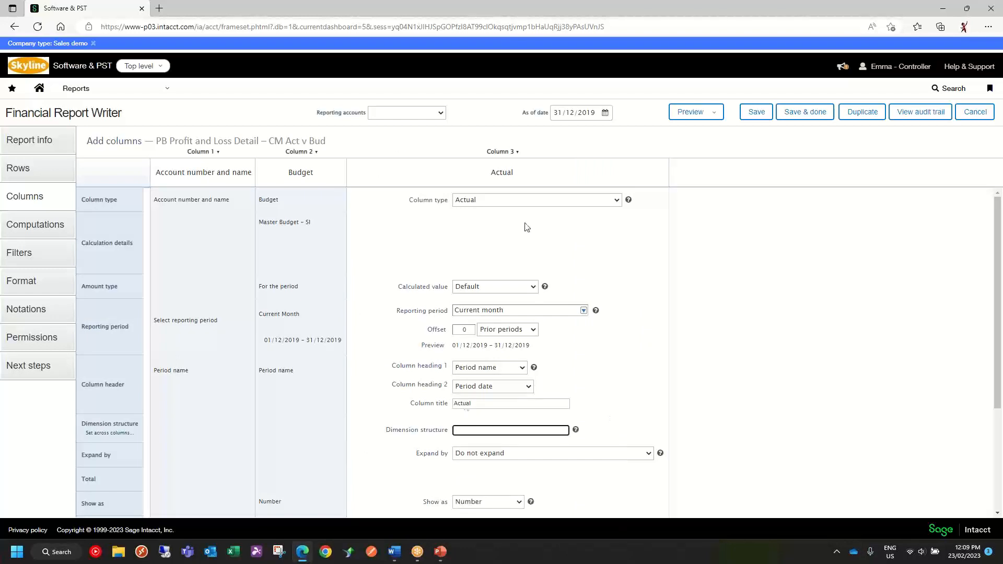
Preview the budget and actual columns as a live HTML report and close the preview.
{"action": "left_click", "coordinate": [284, 321]}
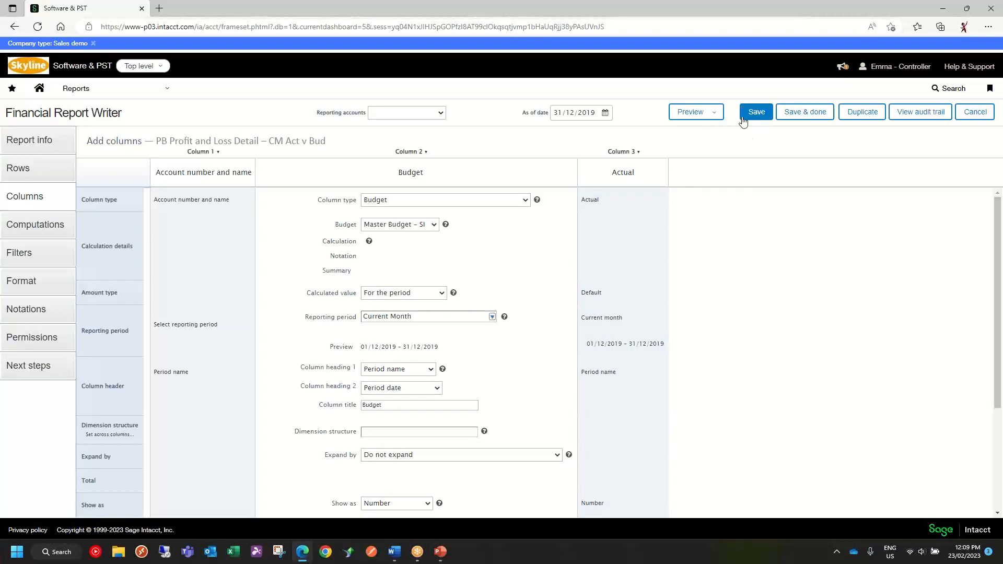
{"action": "left_click", "coordinate": [701, 117]}
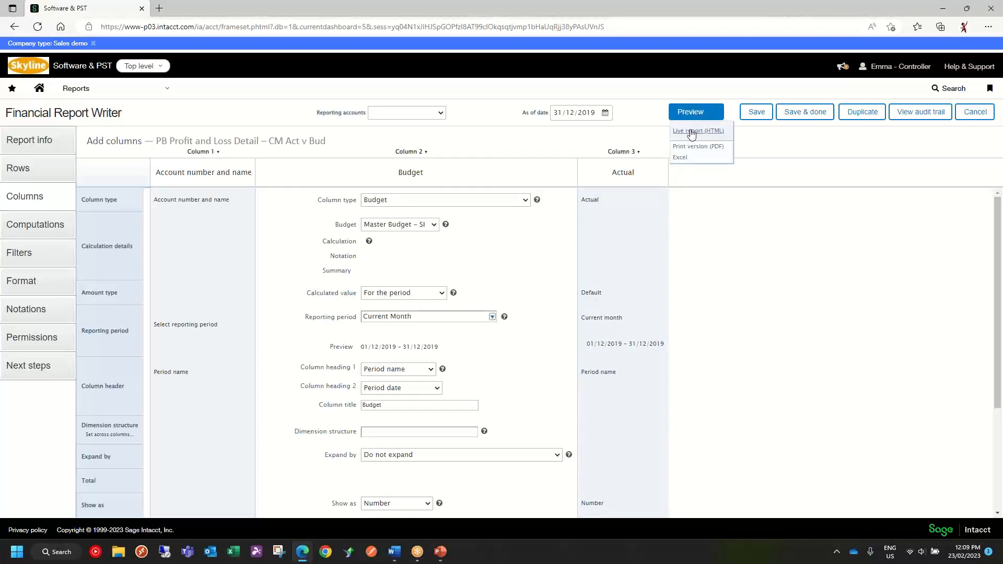
{"action": "left_click", "coordinate": [692, 133]}
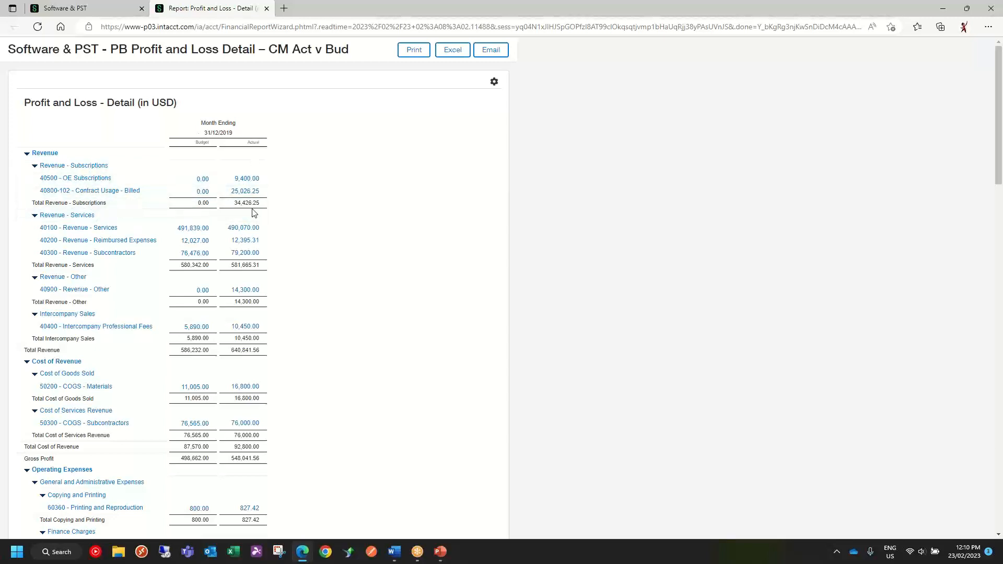
{"action": "left_click", "coordinate": [266, 9]}
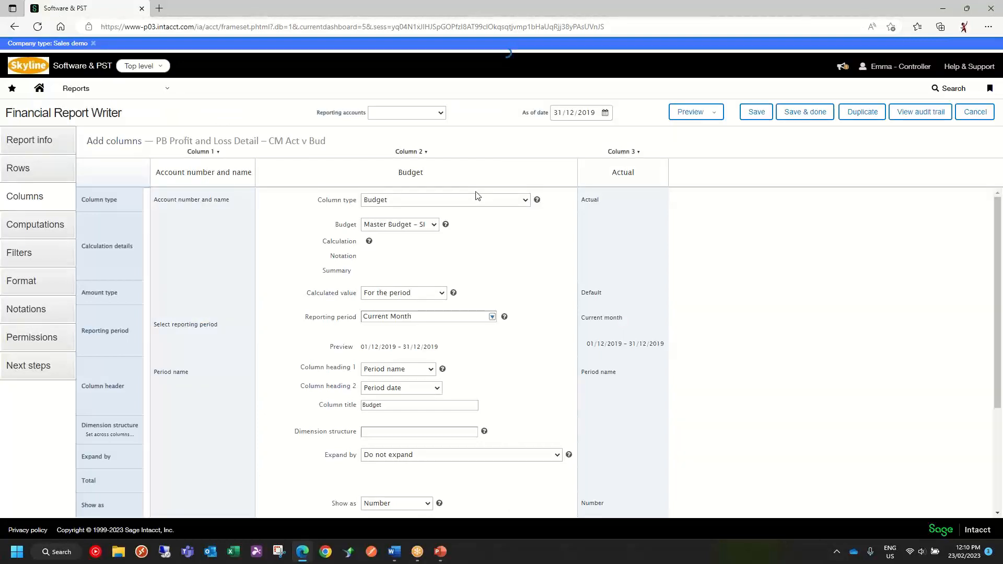
Add a column after the Actual column and set its type to Actual minus budget difference.
{"action": "left_click", "coordinate": [622, 153]}
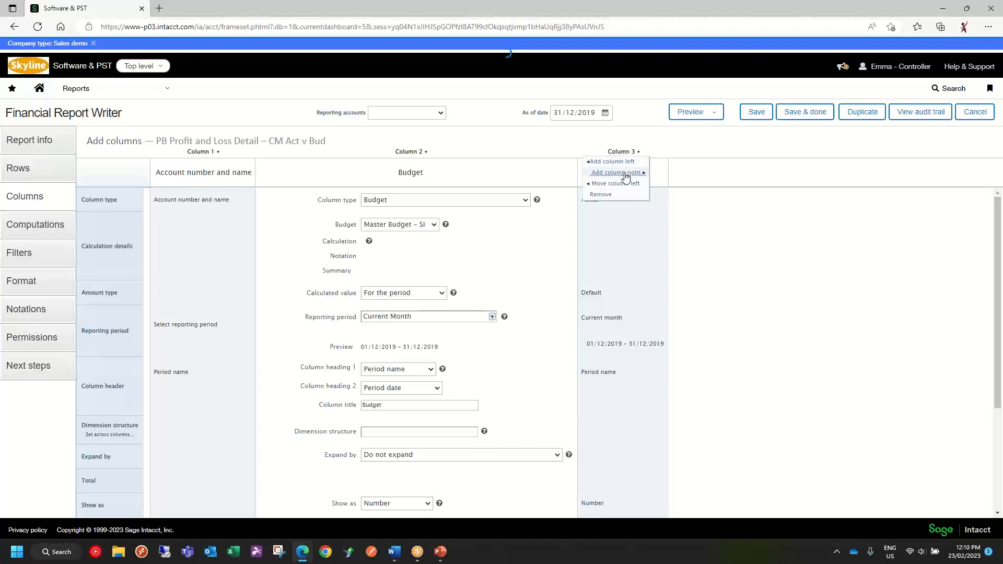
{"action": "left_click", "coordinate": [619, 173]}
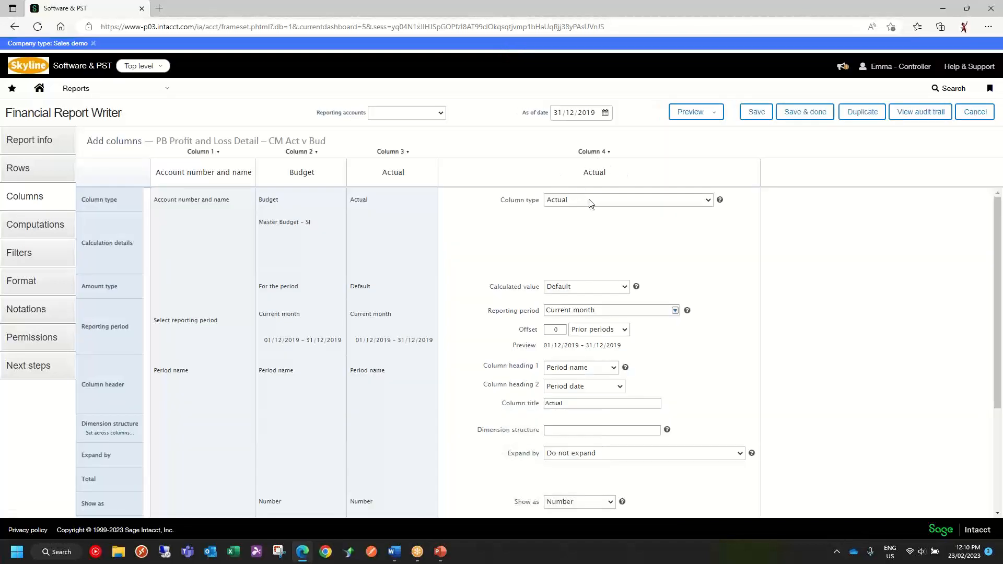
{"action": "left_click", "coordinate": [592, 205]}
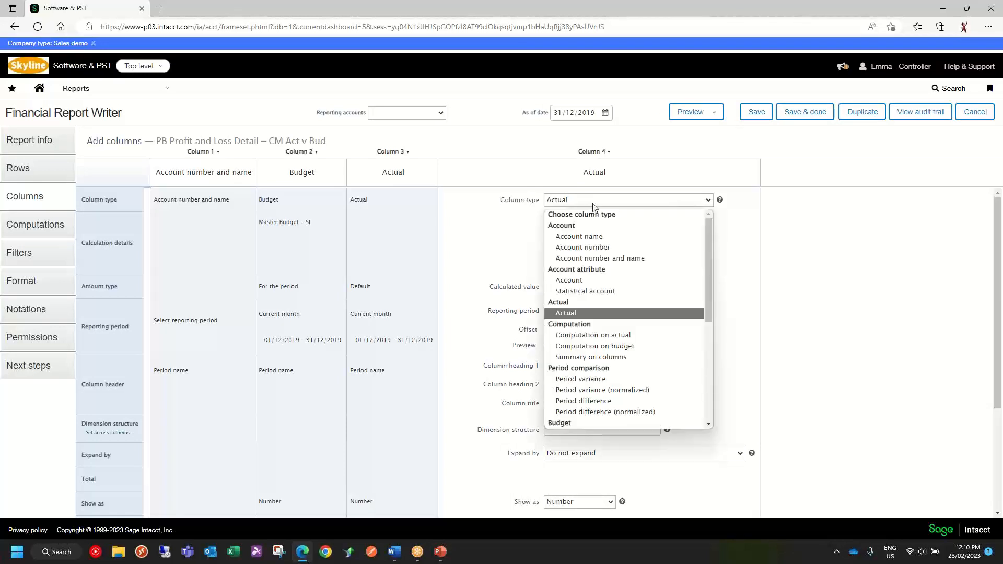
{"action": "left_click_drag", "start_coordinate": [710, 269], "coordinate": [711, 326]}
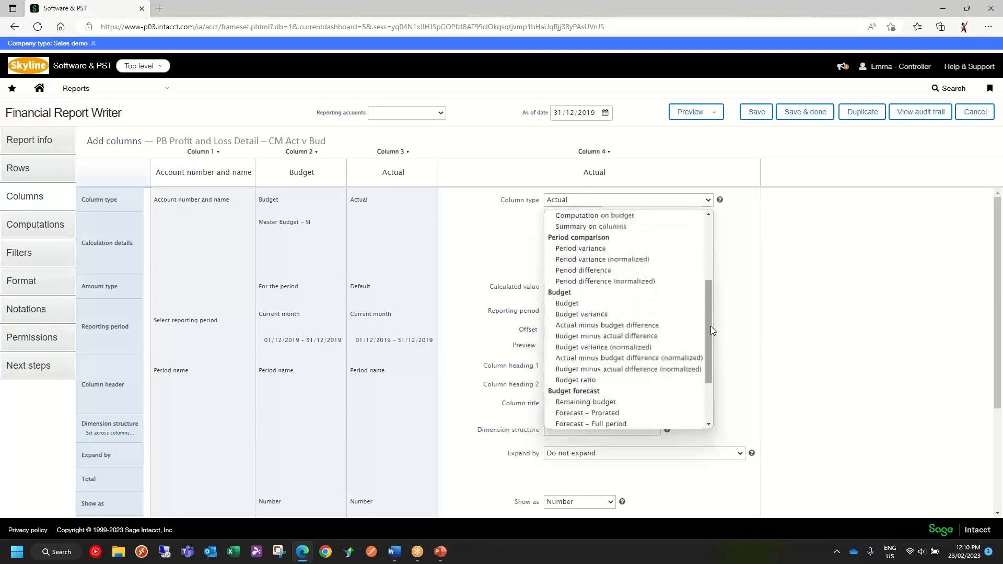
{"action": "left_click", "coordinate": [615, 328]}
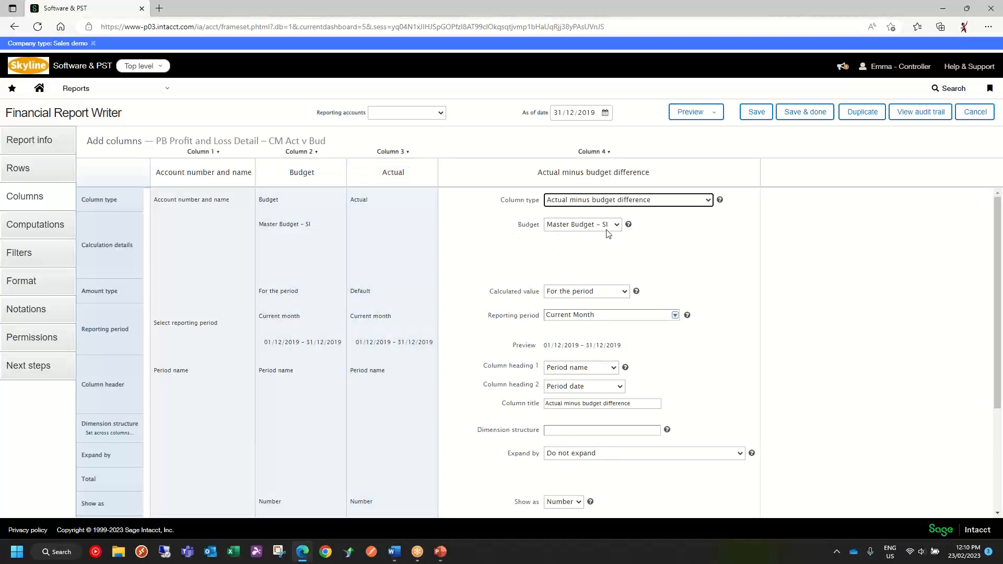
Title column 4 Variance.
{"action": "left_click", "coordinate": [601, 405]}
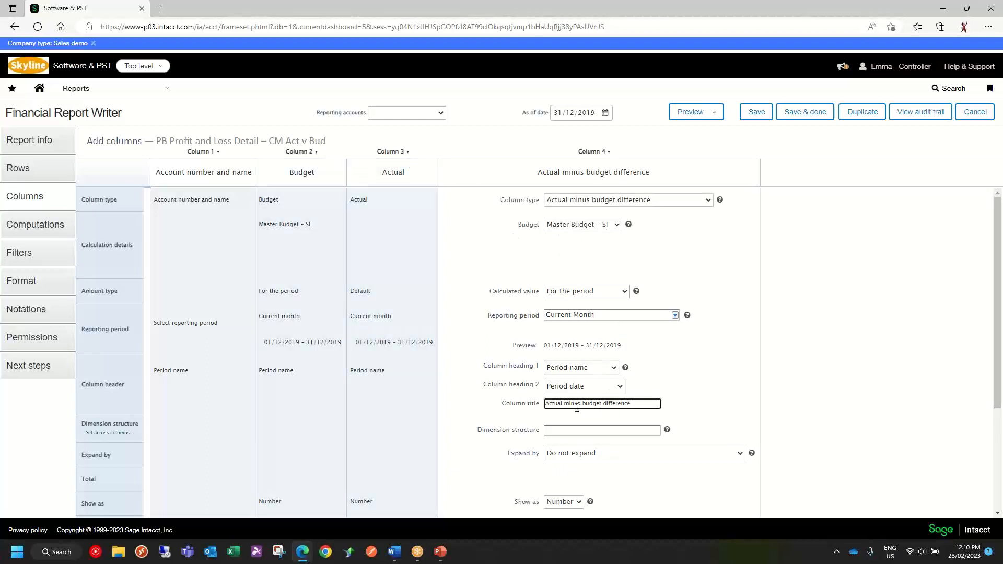
{"action": "left_click_drag", "start_coordinate": [637, 405], "coordinate": [543, 406]}
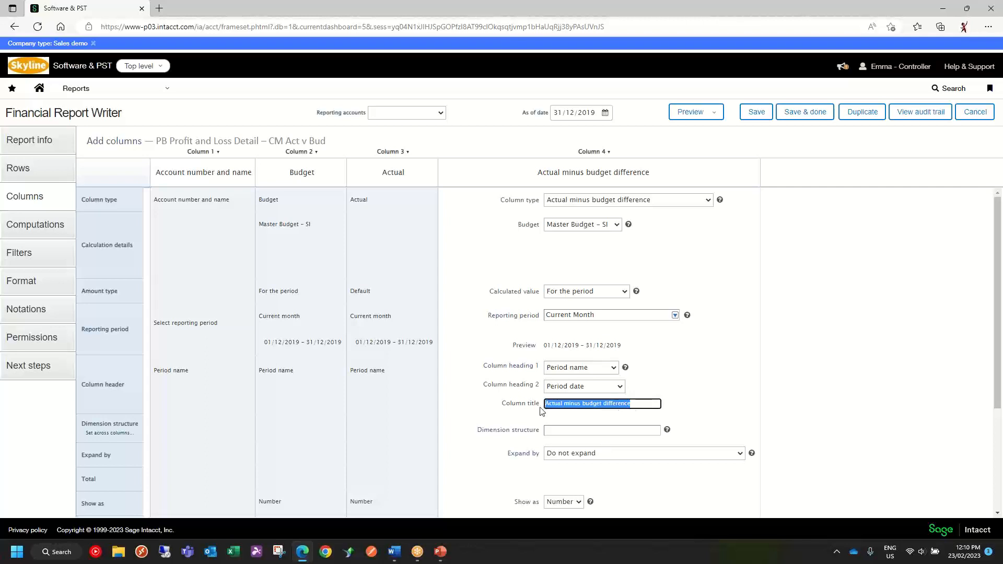
{"action": "type", "text": "Variance"}
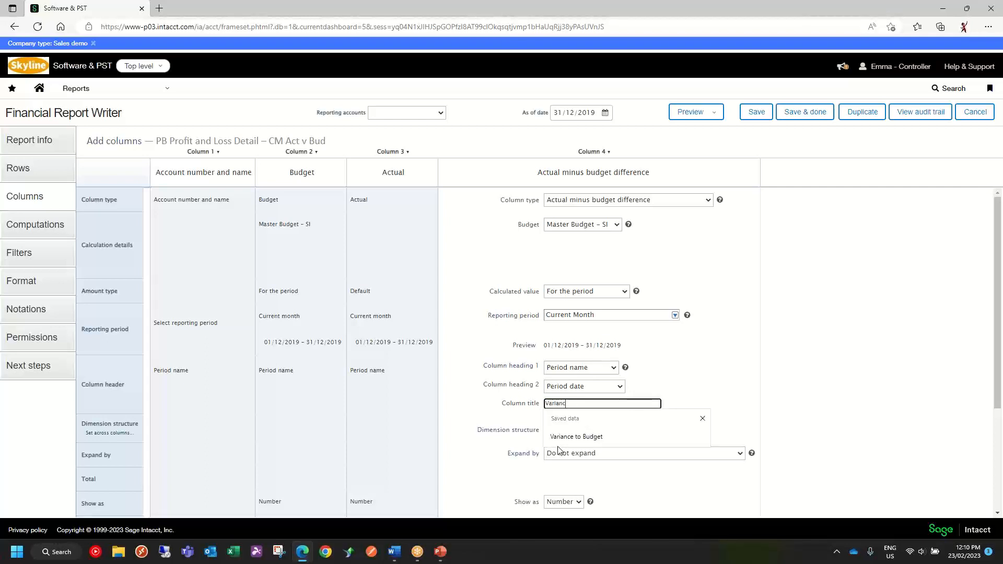
{"action": "key", "text": "Tab"}
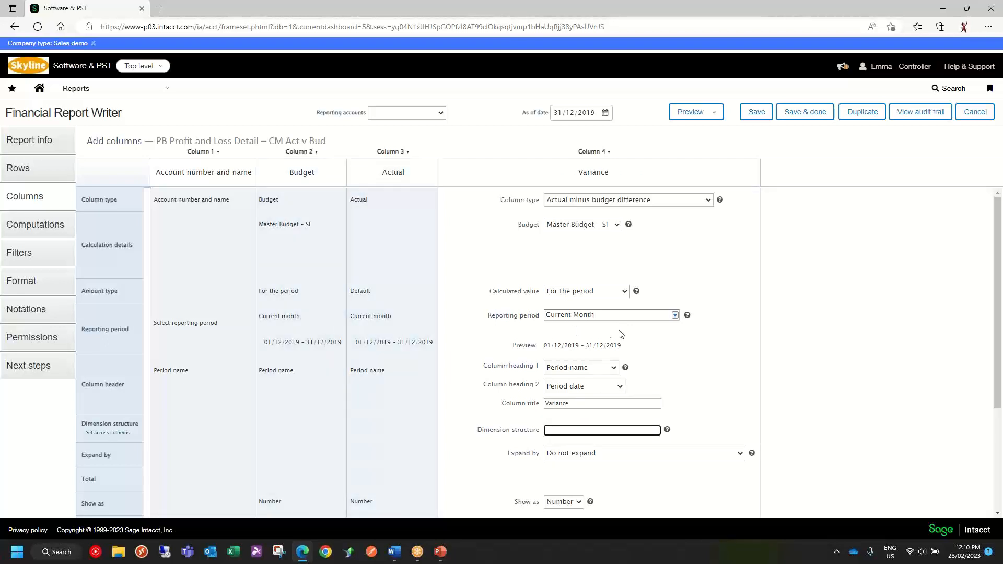
Preview the report with the Variance column as a live HTML report and close the preview.
{"action": "left_click", "coordinate": [711, 112]}
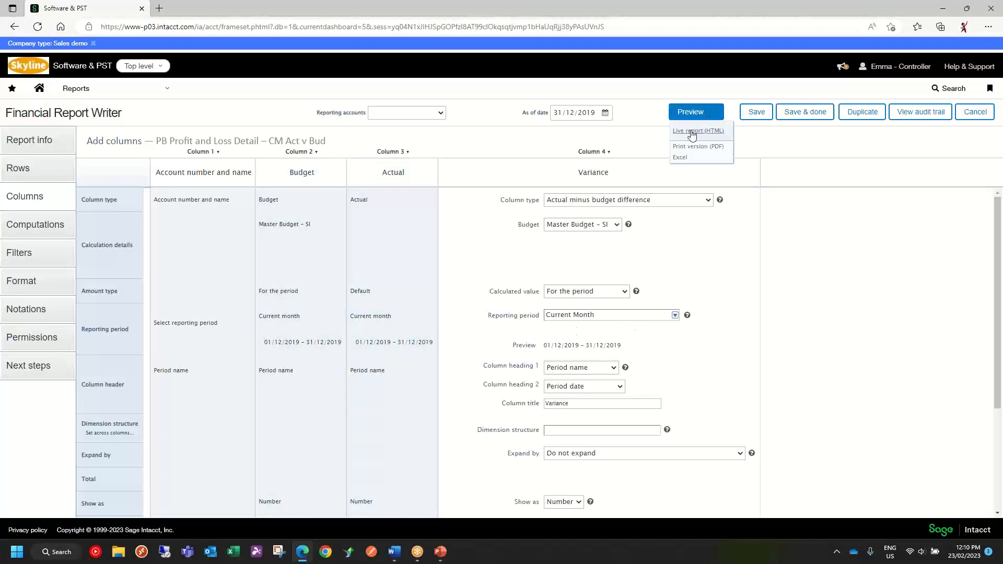
{"action": "left_click", "coordinate": [696, 134]}
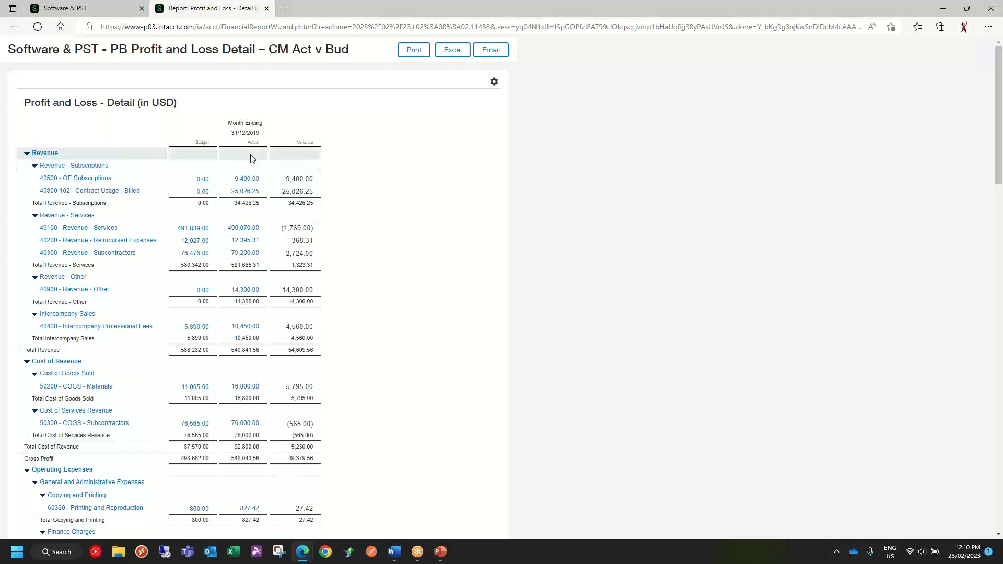
{"action": "left_click", "coordinate": [266, 9]}
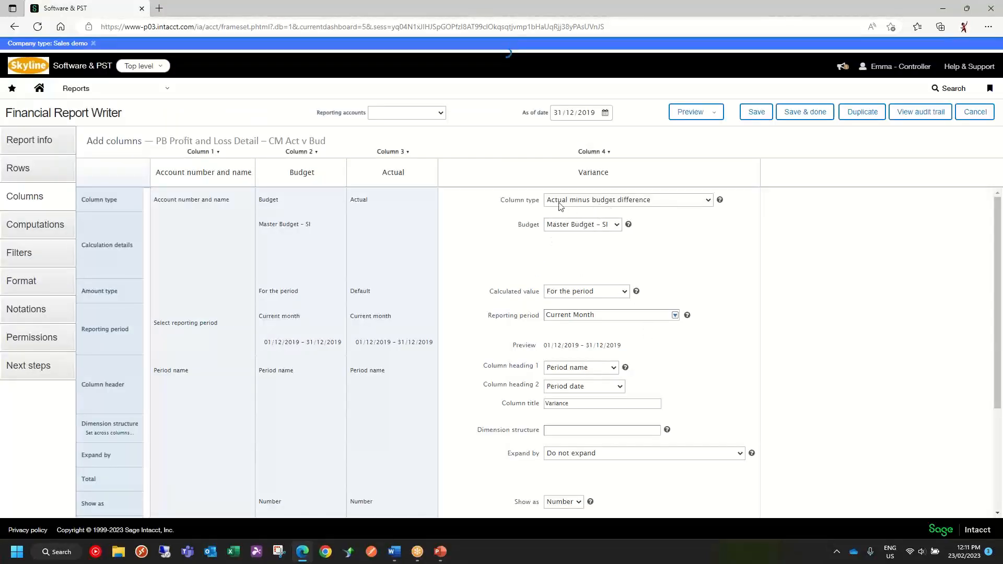
Reselect Actual minus budget difference as the Variance column's type and save the report.
{"action": "left_click", "coordinate": [678, 203]}
{"action": "left_click_drag", "start_coordinate": [707, 280], "coordinate": [711, 334]}
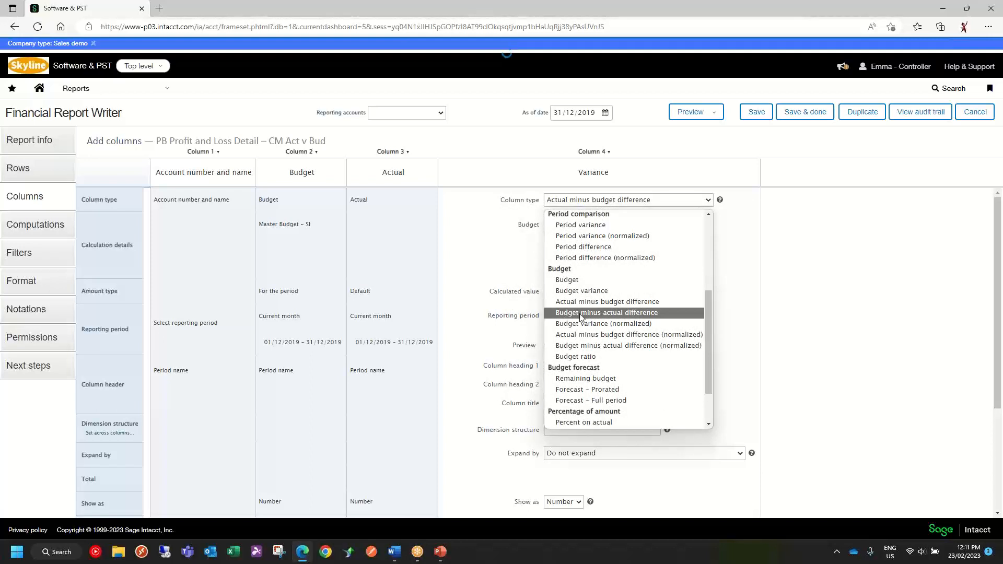
{"action": "left_click", "coordinate": [661, 302]}
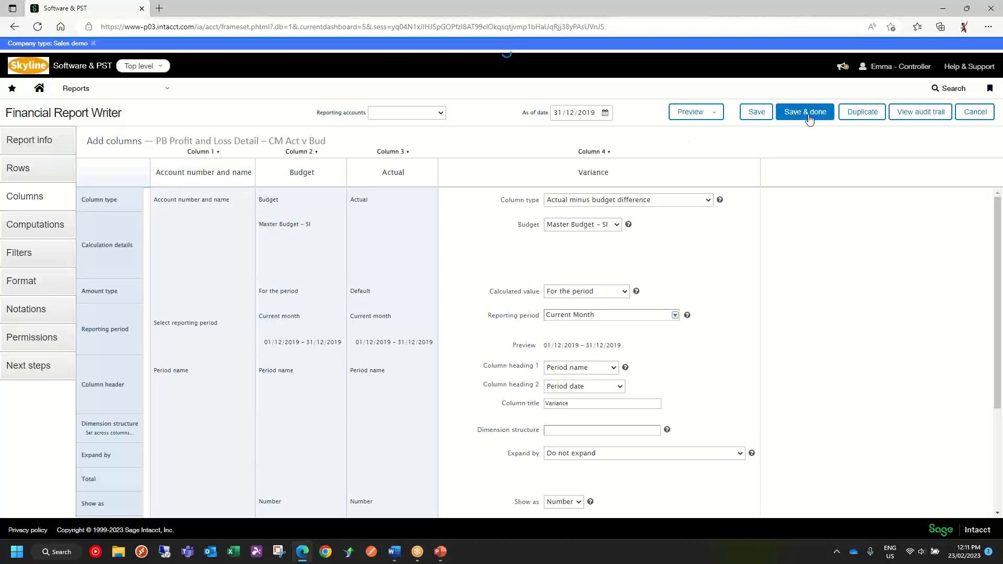
{"action": "left_click", "coordinate": [757, 114]}
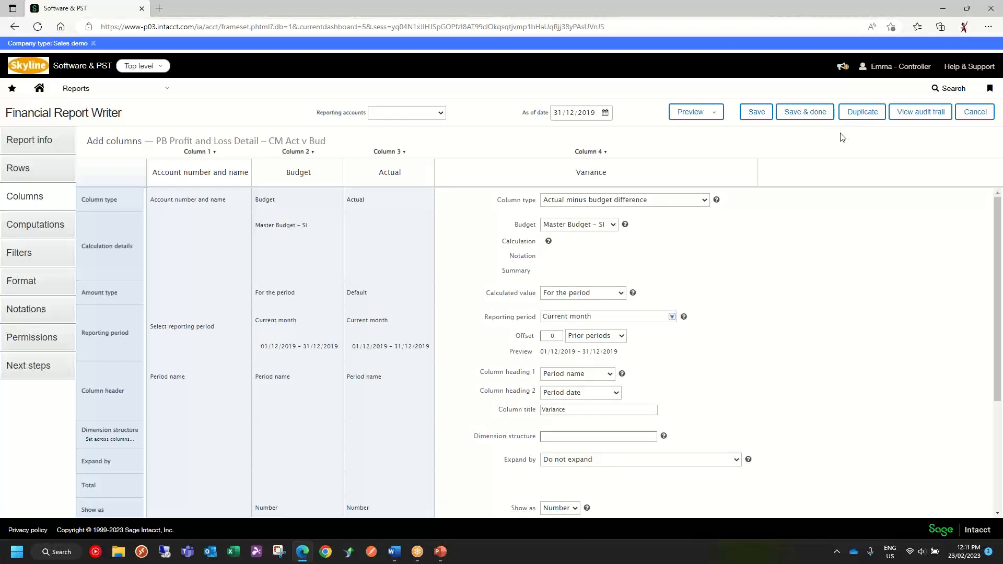
Duplicate the report under the name PB Profit and Loss Detail – YTD Act v Bud.
{"action": "left_click", "coordinate": [863, 112]}
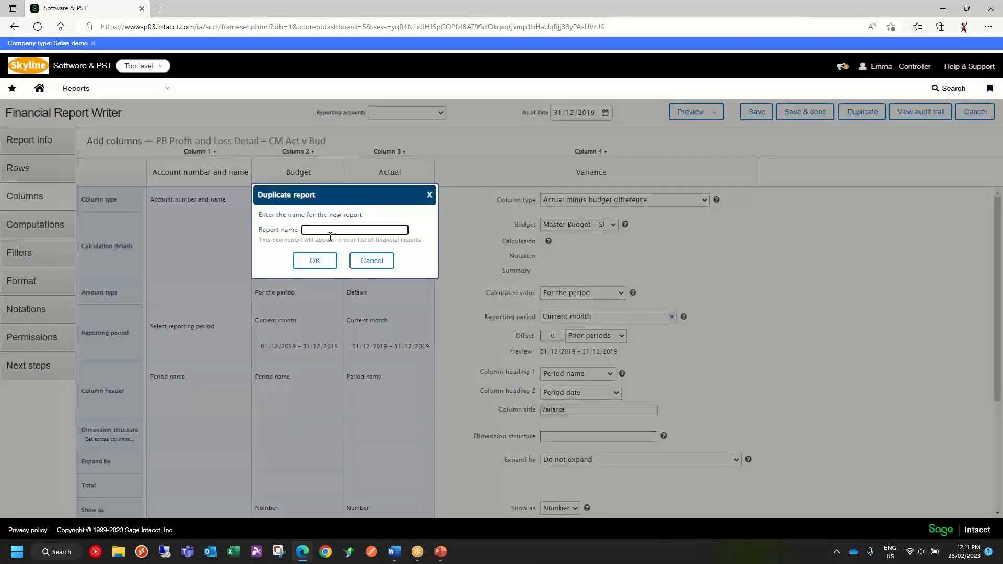
{"action": "type", "text": "PB Profit and Loss Detail – CM Act v Bud"}
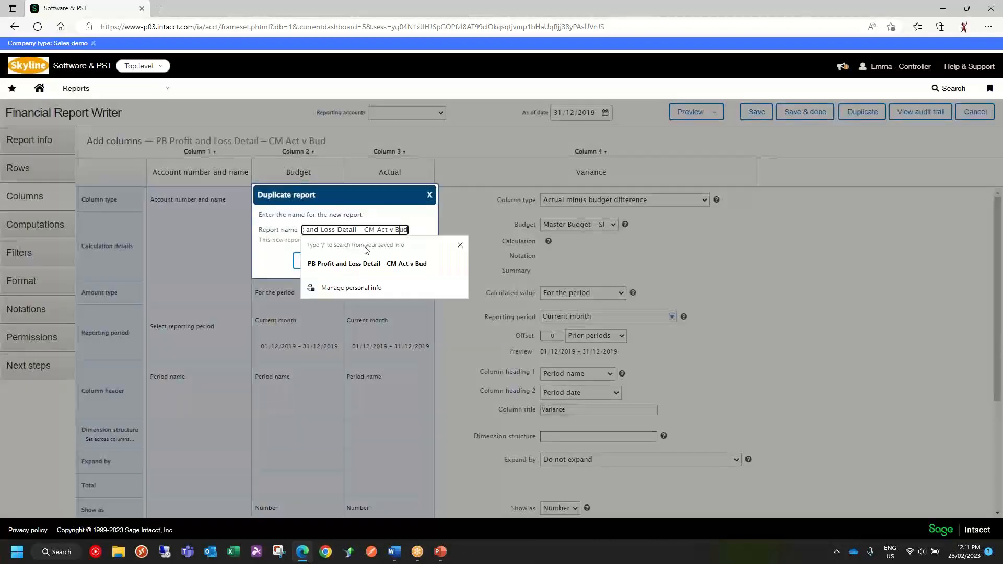
{"action": "key", "text": "BackSpace"}
{"action": "key", "text": "BackSpace"}
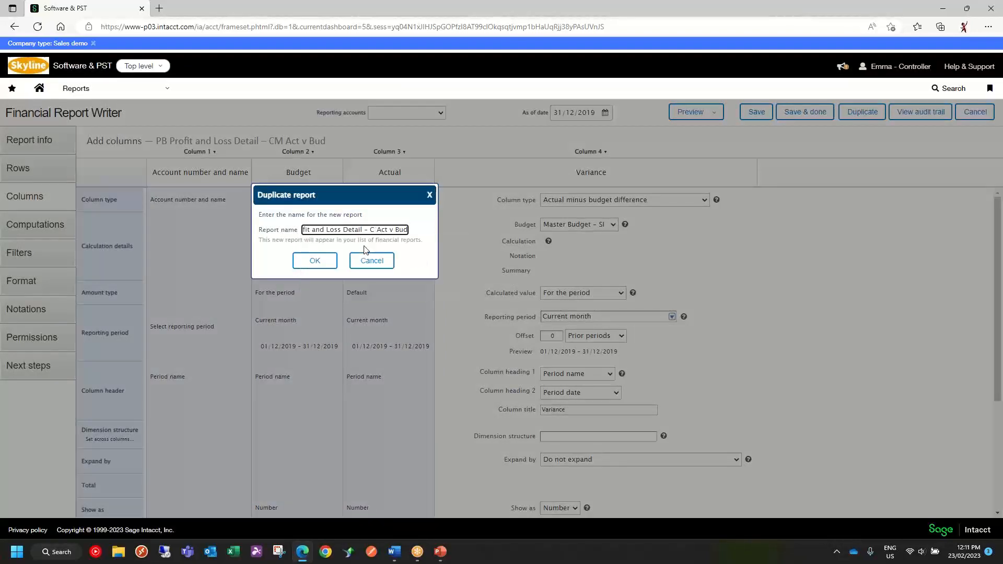
{"action": "type", "text": "YTD"}
{"action": "left_click", "coordinate": [314, 262]}
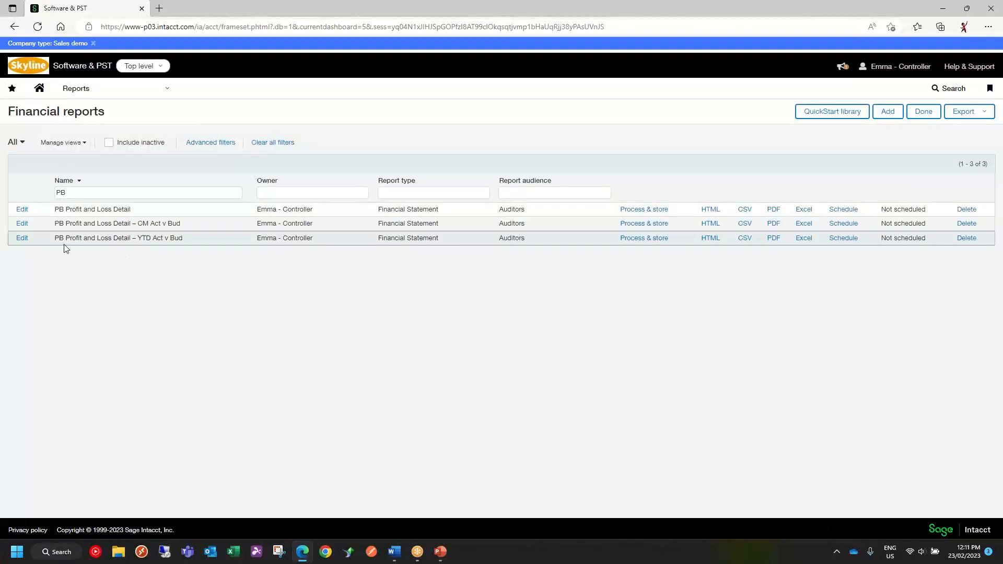
Open PB Profit and Loss Detail – YTD Act v Bud for editing and set the Budget column's reporting period to Current year to date.
{"action": "left_click", "coordinate": [21, 240]}
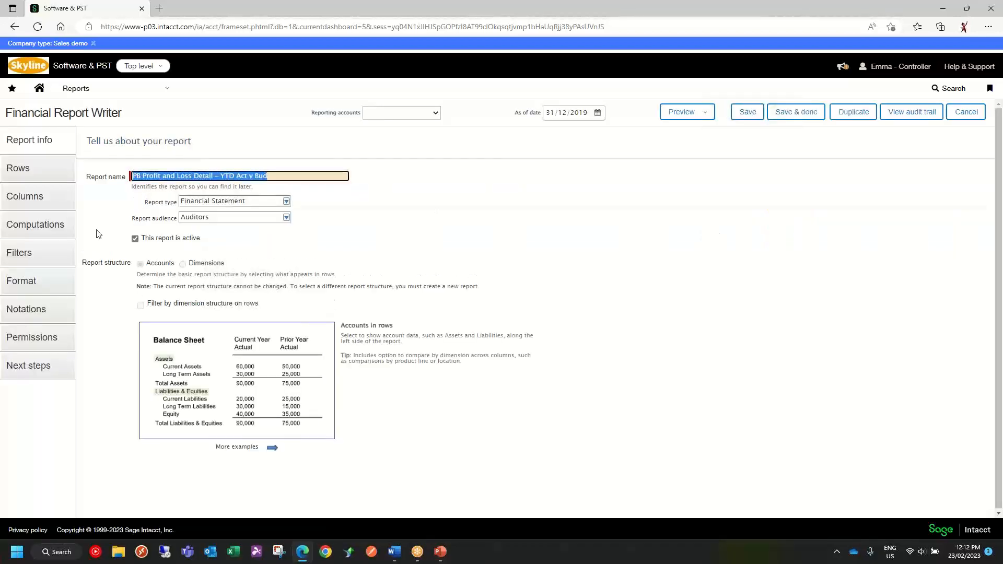
{"action": "left_click", "coordinate": [40, 203]}
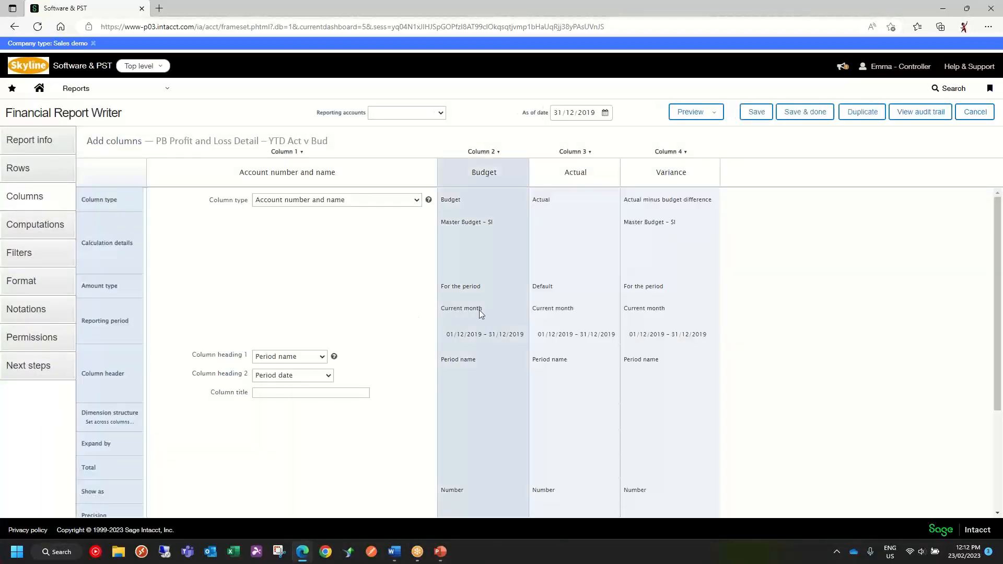
{"action": "left_click", "coordinate": [480, 313]}
{"action": "left_click", "coordinate": [490, 316]}
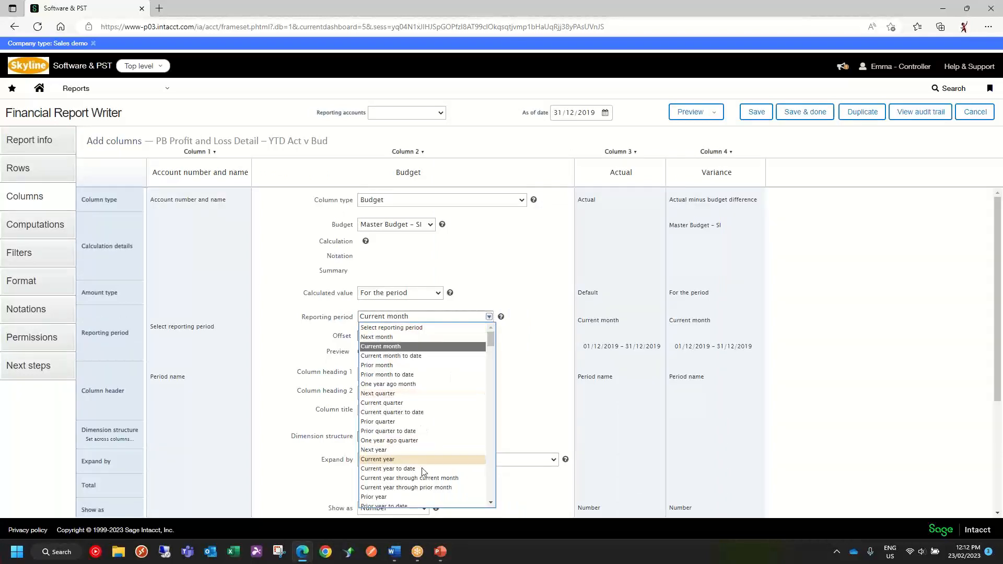
{"action": "left_click", "coordinate": [399, 469]}
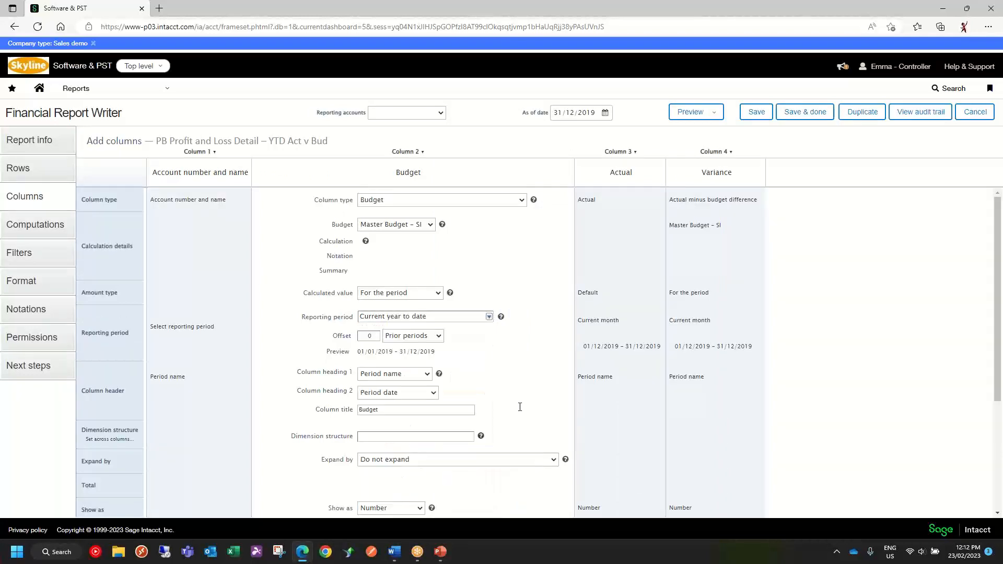
Set the reporting period of the Actual and Variance columns to Current year to date.
{"action": "left_click", "coordinate": [604, 322]}
{"action": "left_click", "coordinate": [580, 312]}
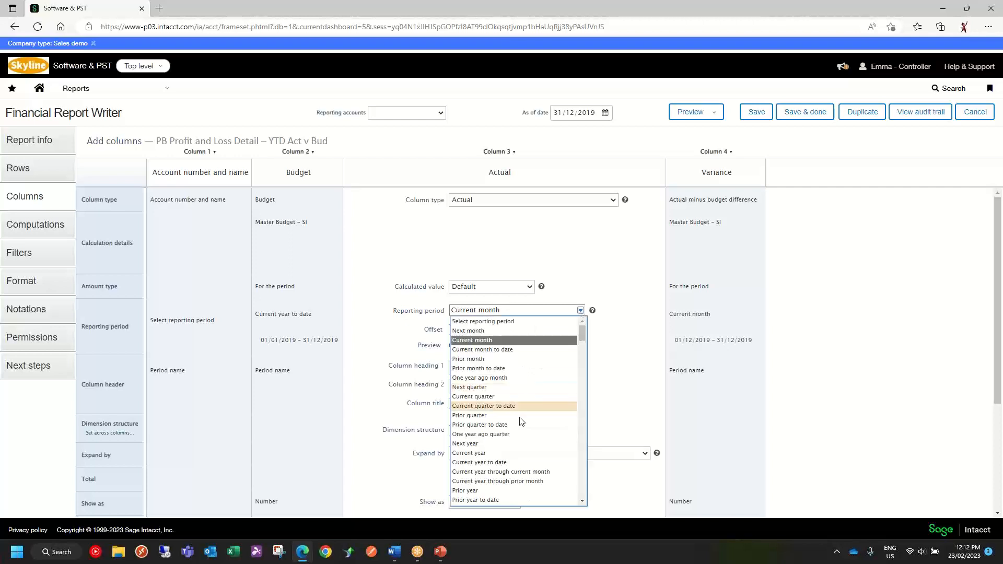
{"action": "left_click", "coordinate": [497, 463]}
{"action": "left_click", "coordinate": [702, 314]}
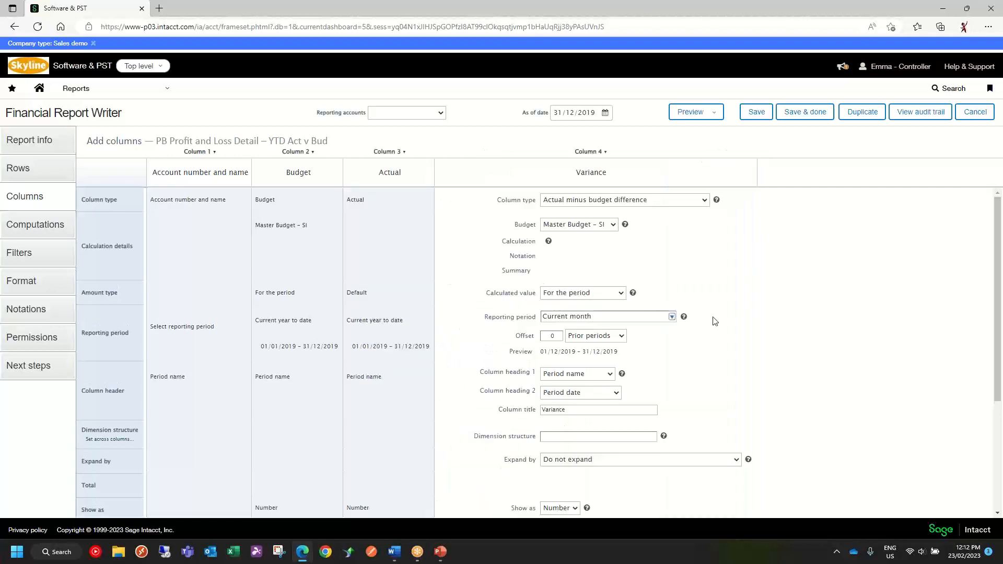
{"action": "left_click", "coordinate": [671, 317]}
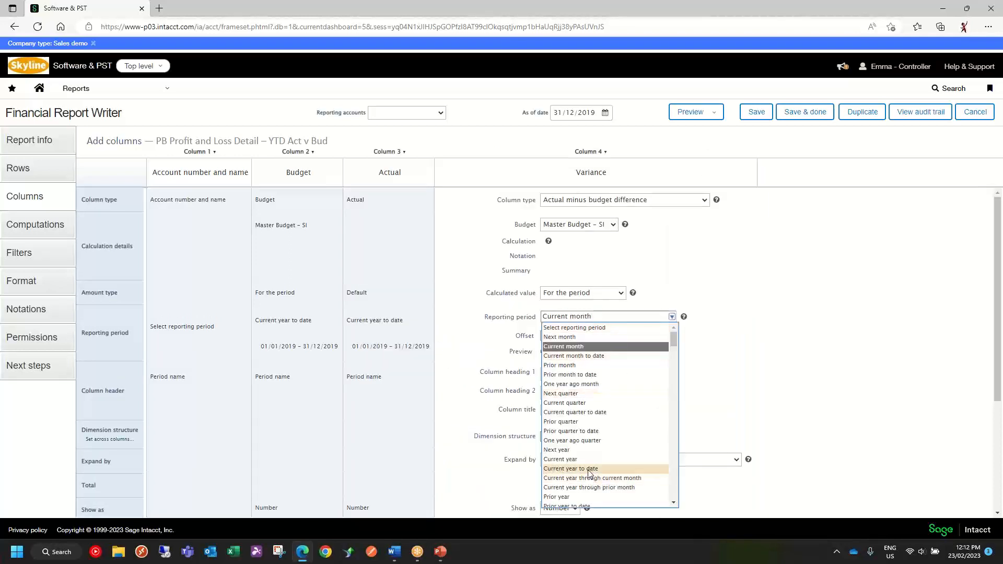
{"action": "left_click", "coordinate": [588, 471]}
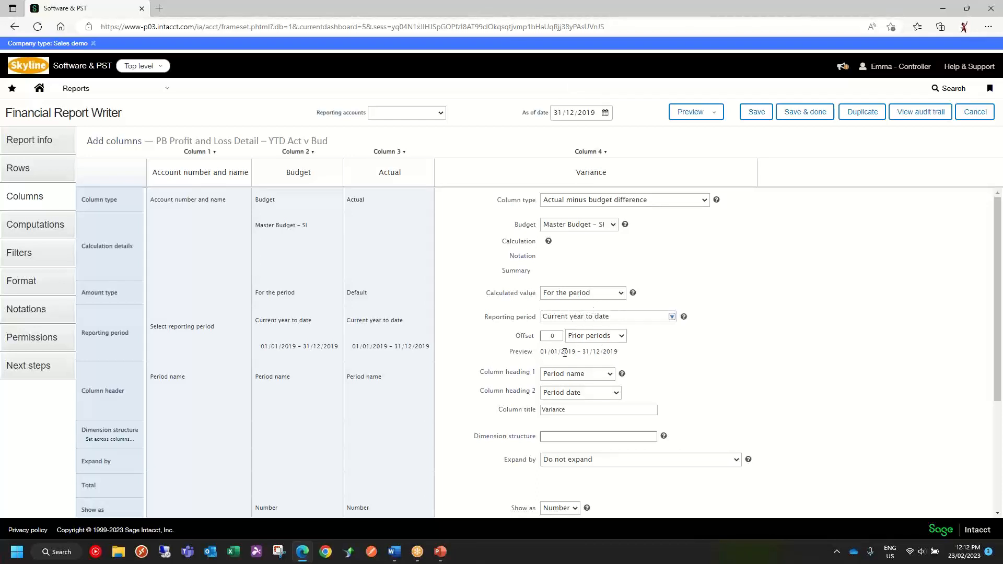
Preview the year-to-date report as a live HTML report and close the preview.
{"action": "left_click", "coordinate": [715, 114]}
{"action": "left_click", "coordinate": [701, 131]}
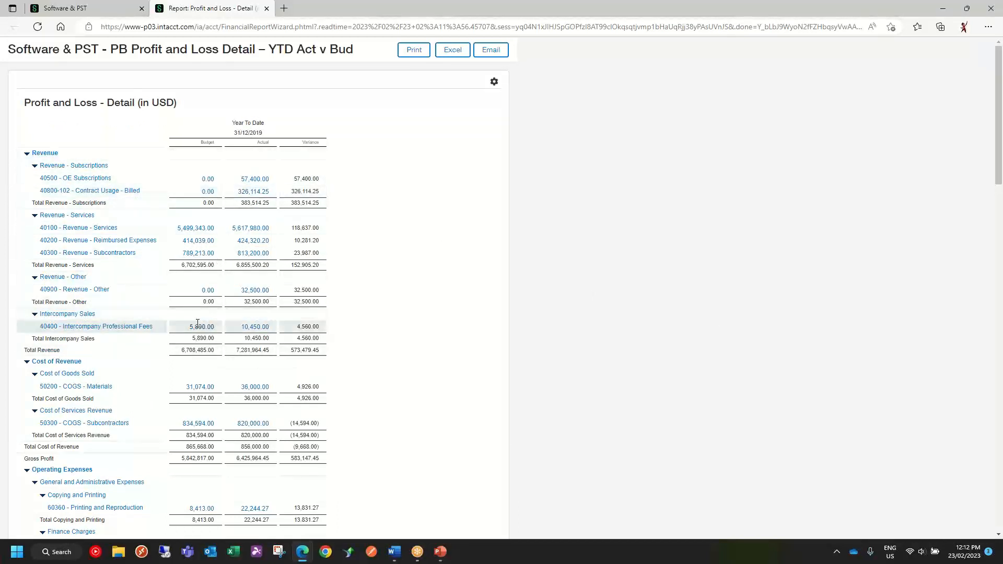
{"action": "left_click", "coordinate": [267, 9]}
Save the year-to-date report and return to the list of financial reports.
{"action": "left_click", "coordinate": [405, 151]}
{"action": "left_click", "coordinate": [408, 150]}
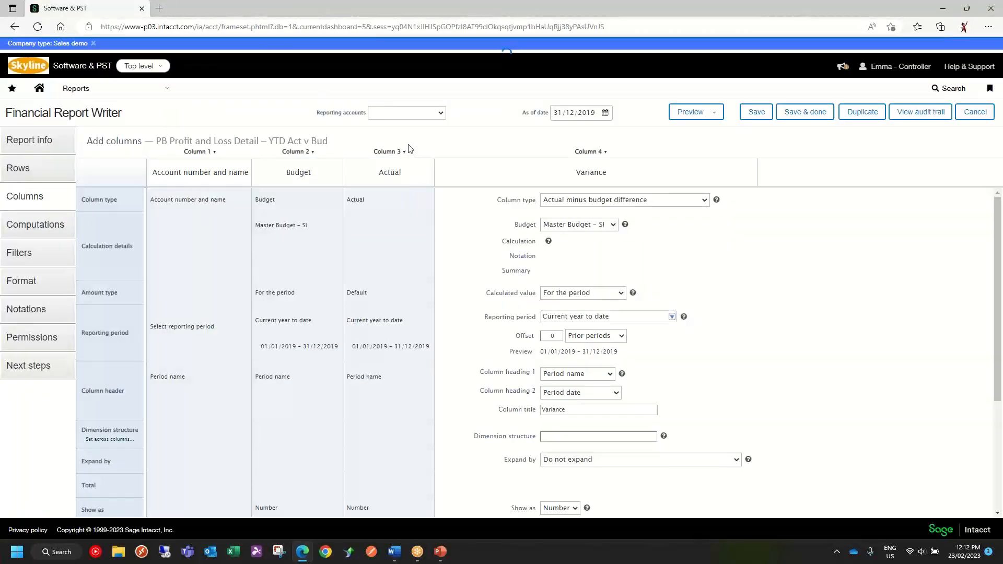
{"action": "left_click", "coordinate": [808, 118]}
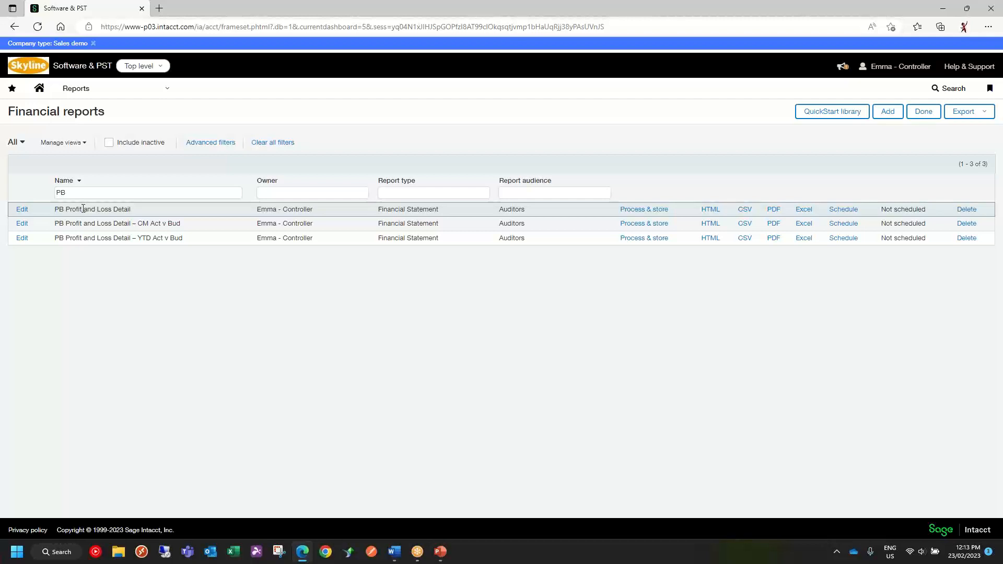
Duplicate PB Profit and Loss Detail under the name PB Profit and Loss Detail by Department.
{"action": "left_click", "coordinate": [19, 213]}
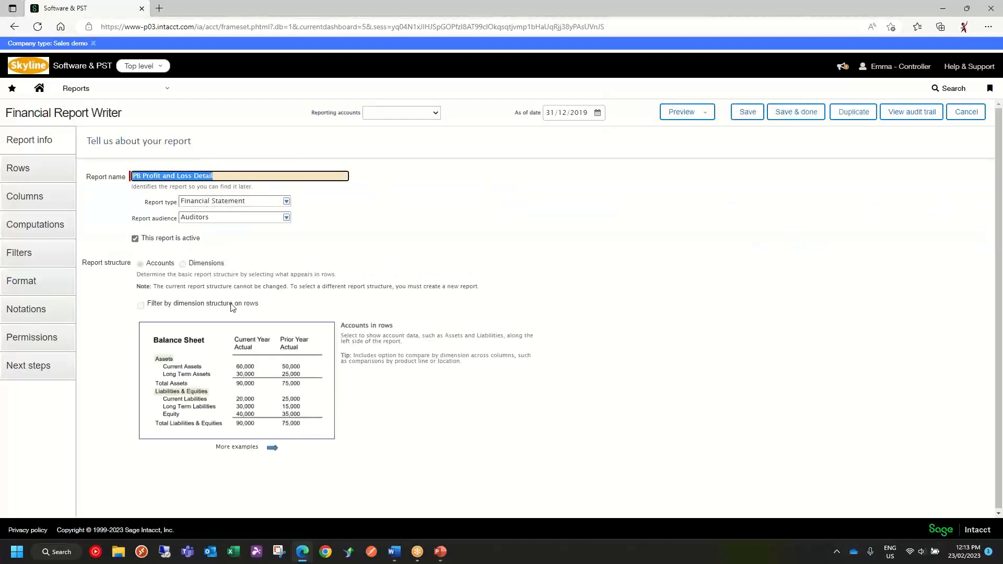
{"action": "left_click", "coordinate": [846, 118]}
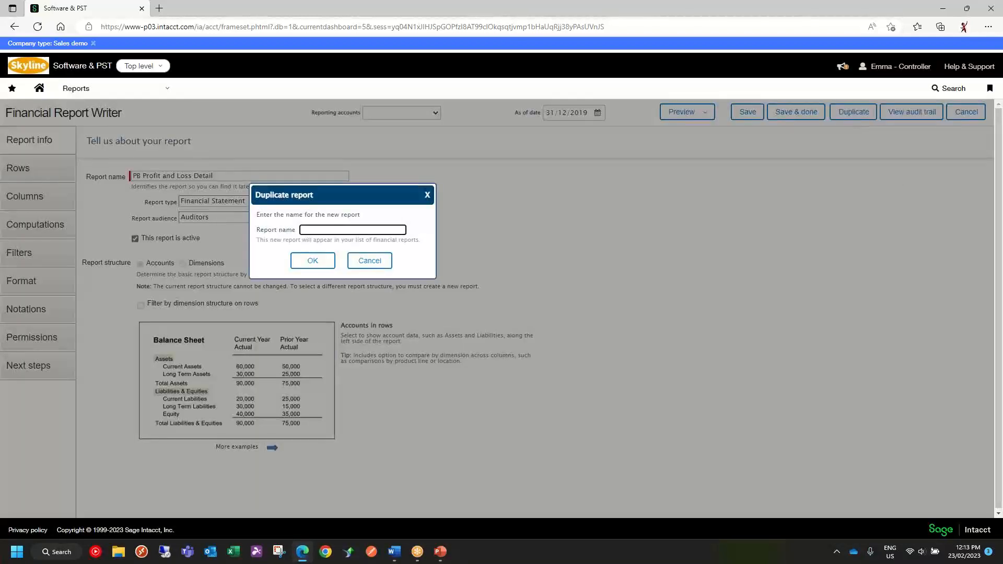
{"action": "key", "text": "alt+Tab"}
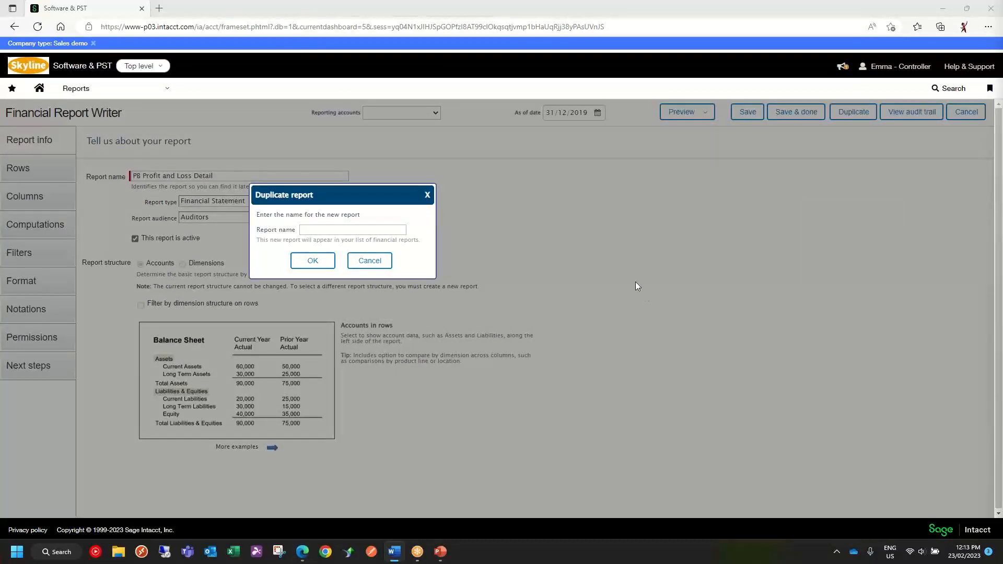
{"action": "left_click", "coordinate": [316, 230]}
{"action": "left_click", "coordinate": [312, 259]}
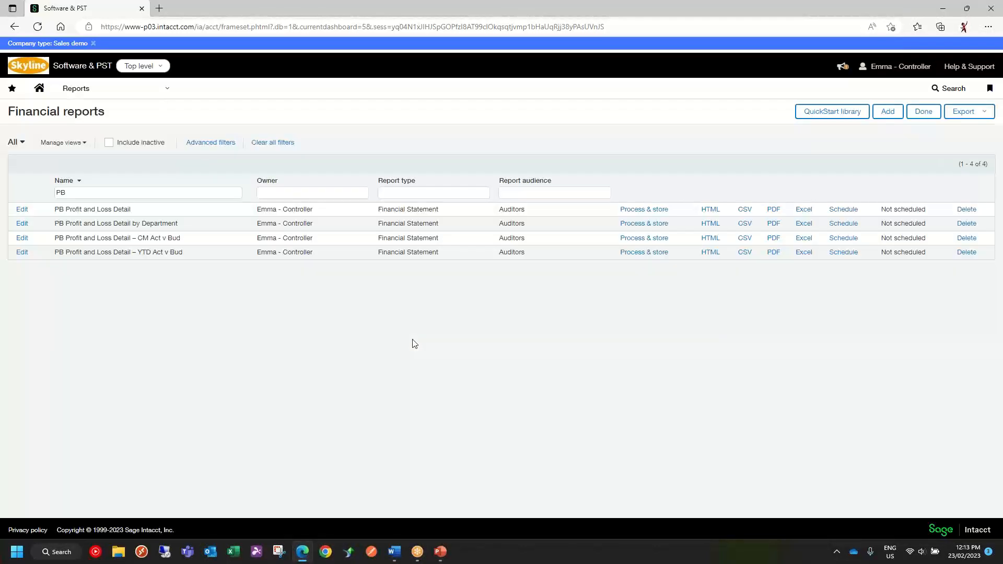
Open the Actual column's settings in the PB Profit and Loss Detail by Department report.
{"action": "left_click", "coordinate": [22, 224]}
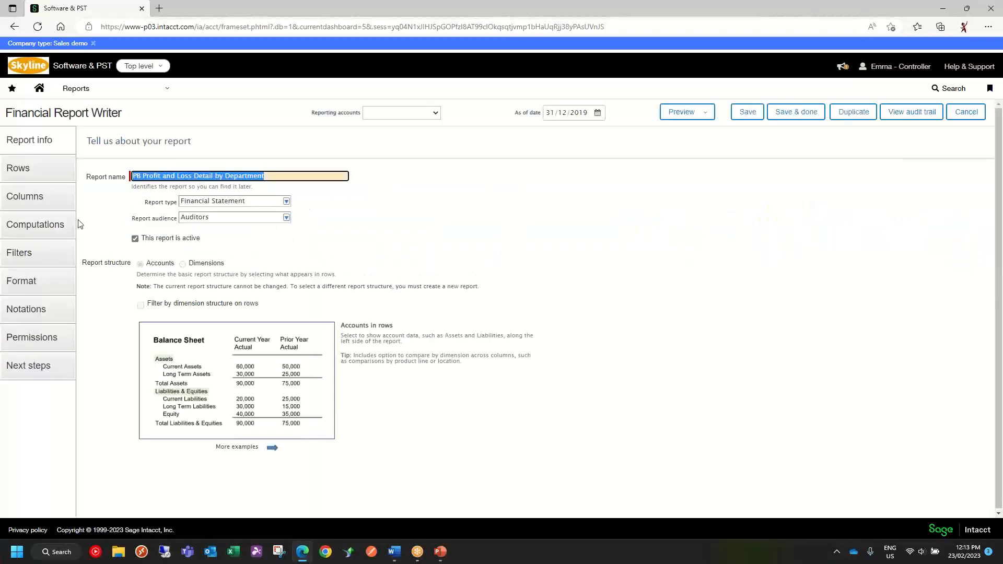
{"action": "left_click", "coordinate": [29, 197]}
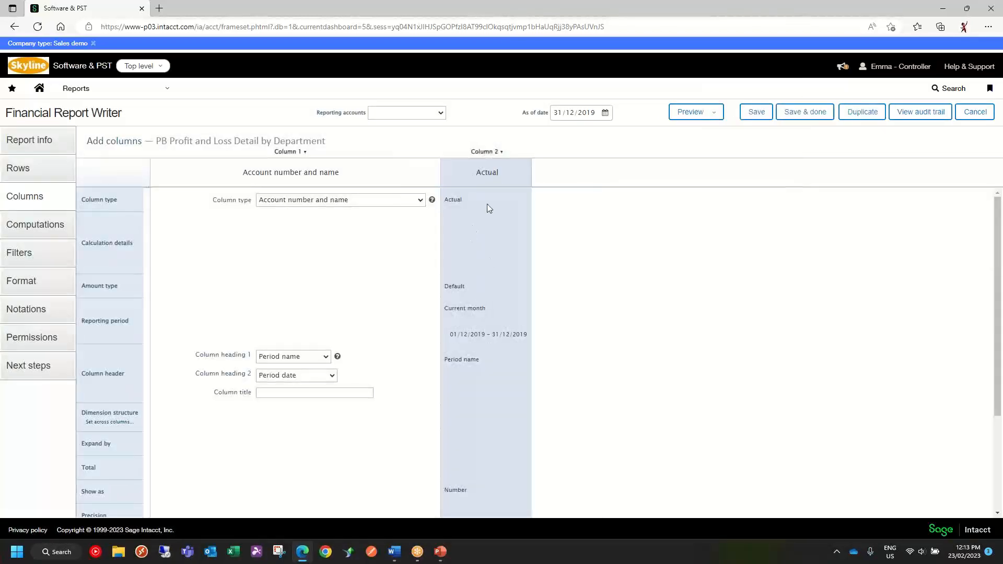
{"action": "left_click", "coordinate": [505, 397]}
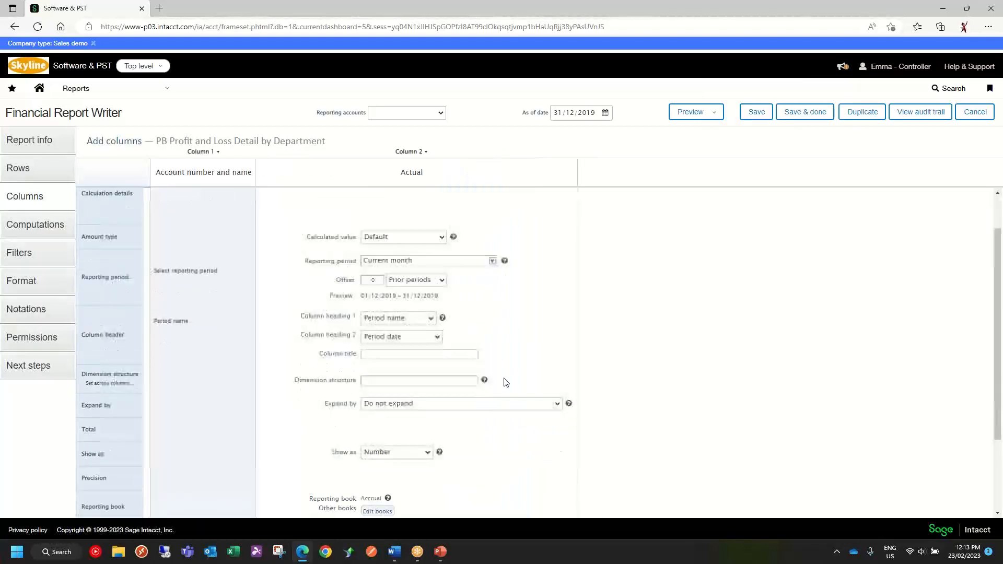
Preview the unexpanded department report as a live HTML report and close the preview.
{"action": "left_click", "coordinate": [691, 112]}
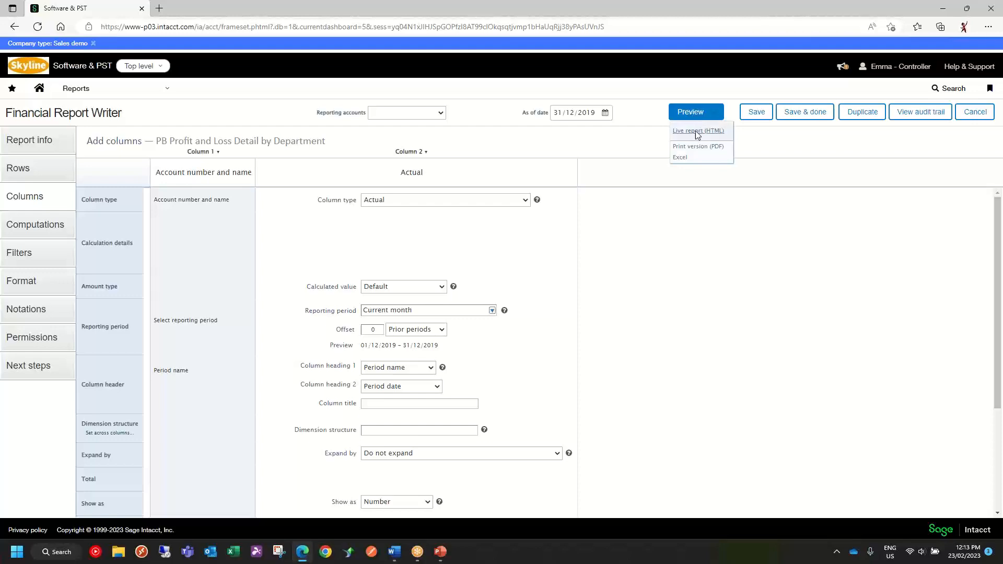
{"action": "left_click", "coordinate": [697, 131]}
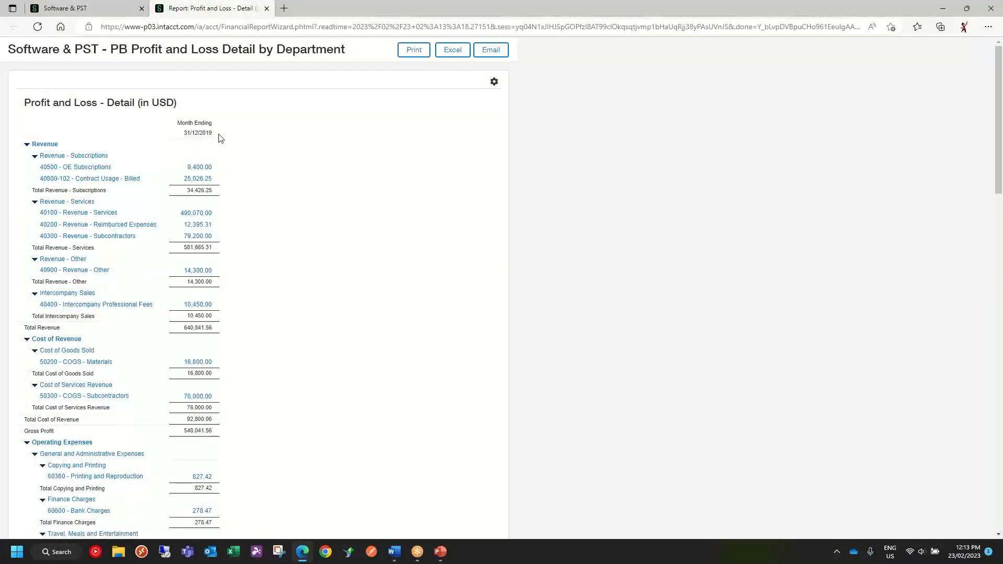
{"action": "left_click", "coordinate": [267, 9]}
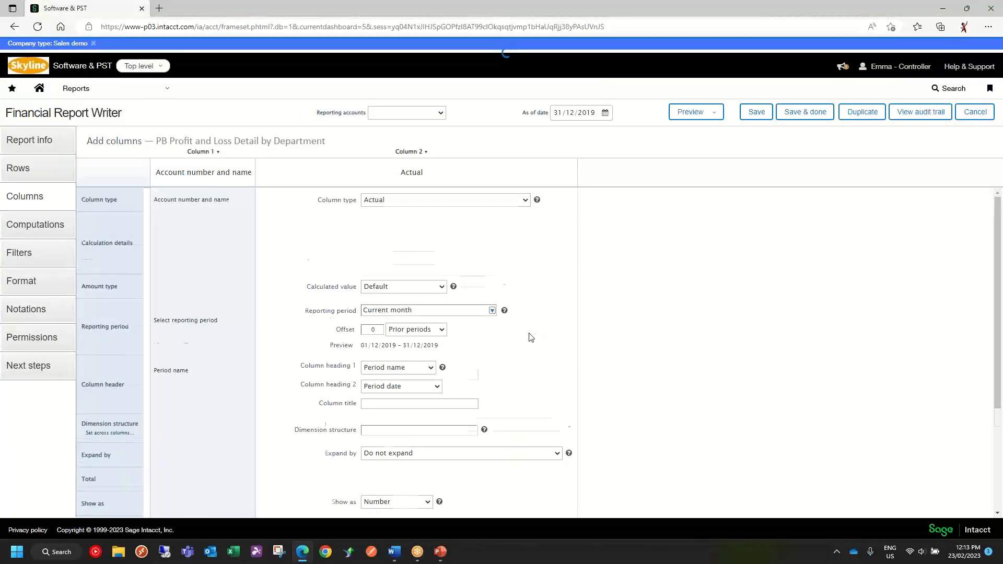
Expand the Actual column by Departments, showing Departments – One level down, with roll-up.
{"action": "scroll", "coordinate": [531, 337], "scroll_direction": "down", "scroll_amount": 2}
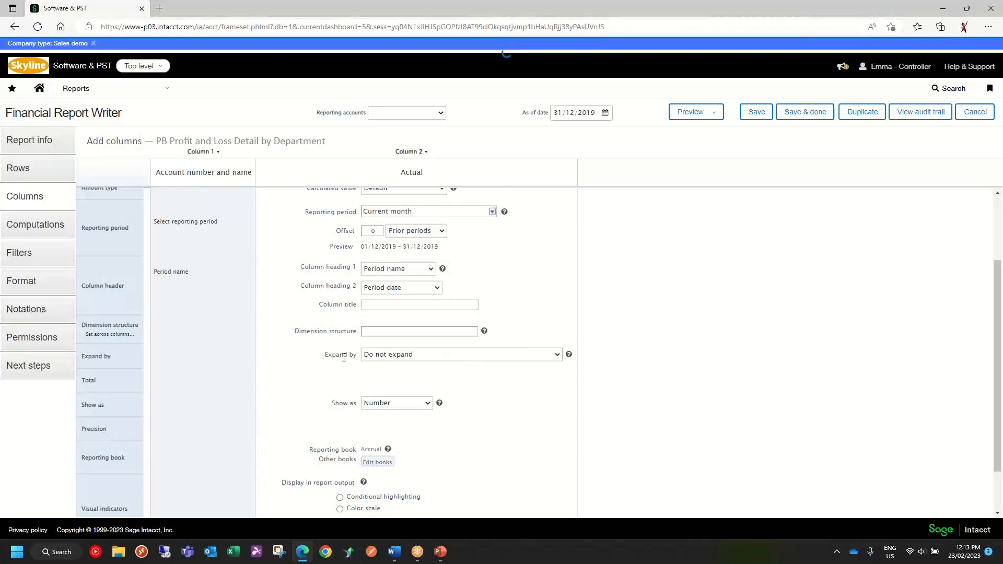
{"action": "left_click", "coordinate": [451, 355]}
{"action": "left_click", "coordinate": [444, 385]}
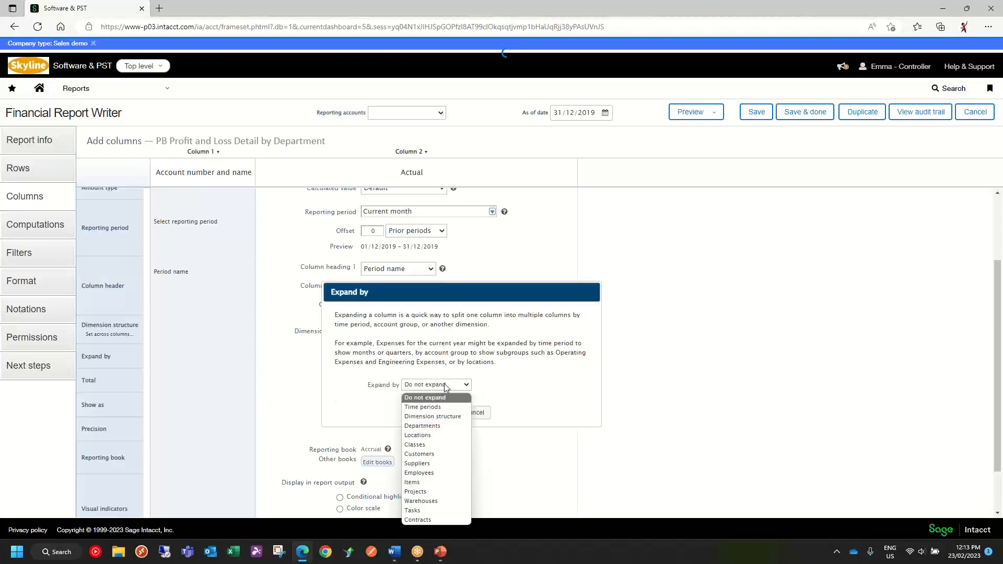
{"action": "left_click", "coordinate": [423, 426]}
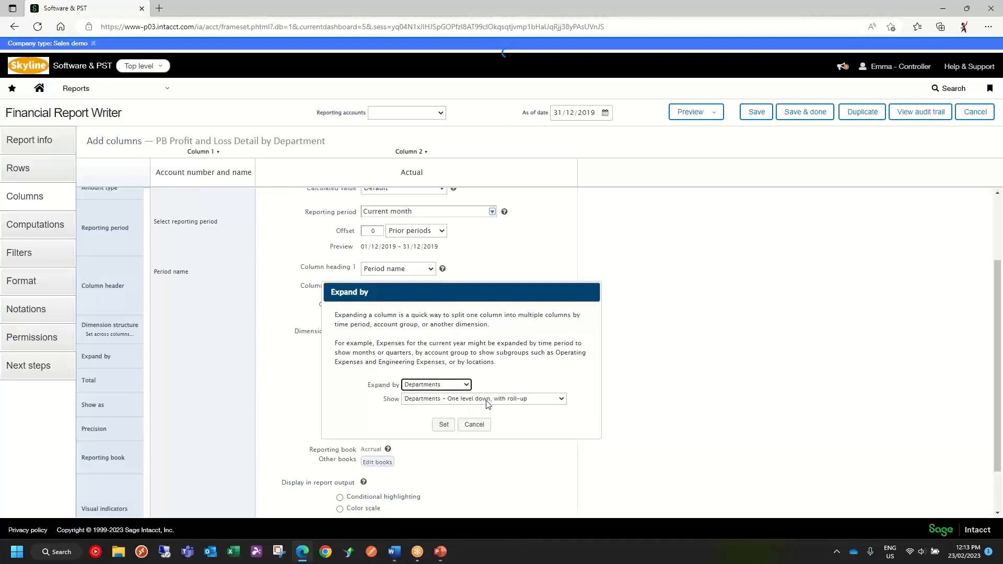
{"action": "left_click", "coordinate": [444, 425]}
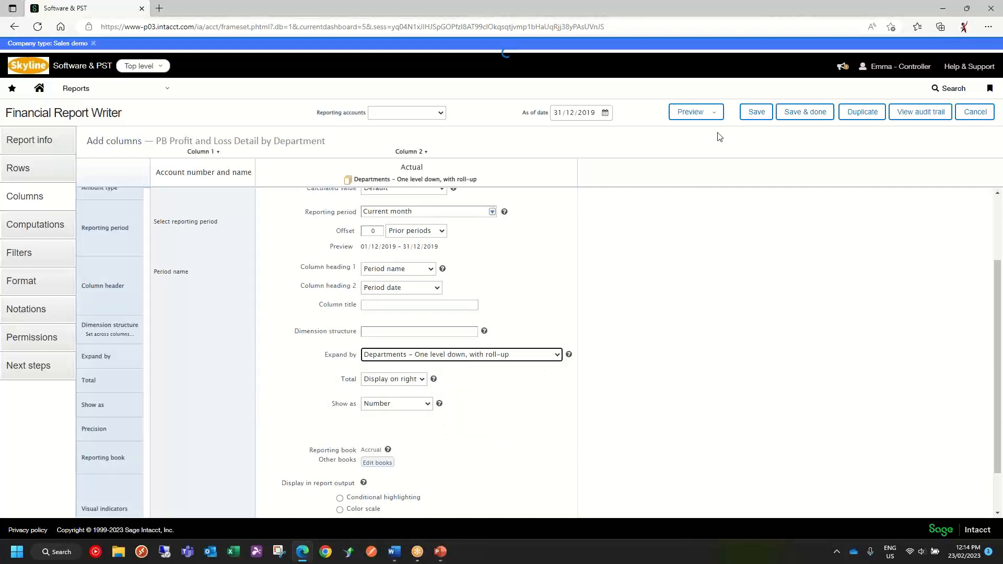
Preview the department report as live HTML, close the preview, and save the report to return to the report list.
{"action": "left_click", "coordinate": [716, 114]}
{"action": "left_click", "coordinate": [693, 132]}
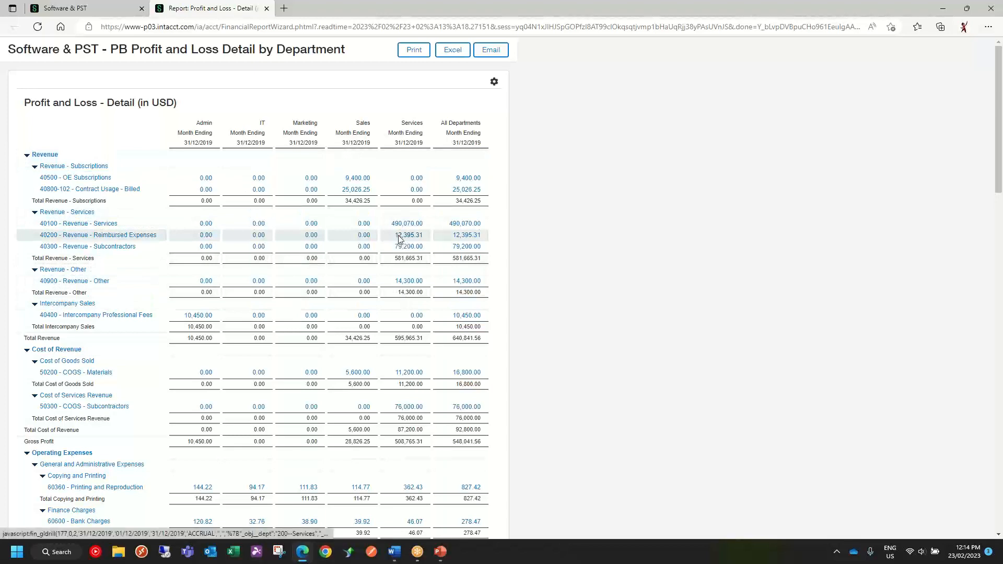
{"action": "left_click", "coordinate": [266, 8]}
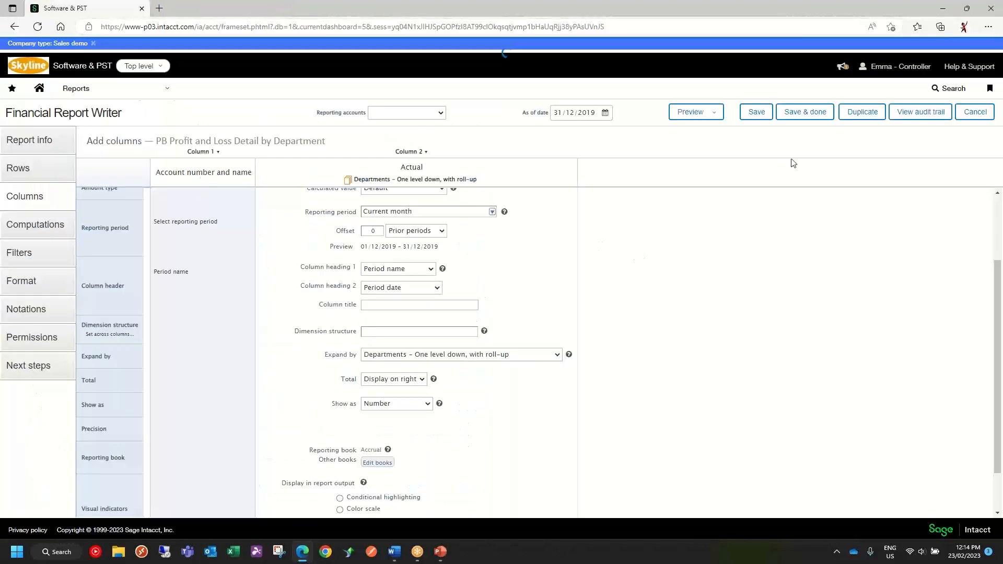
{"action": "left_click", "coordinate": [810, 113]}
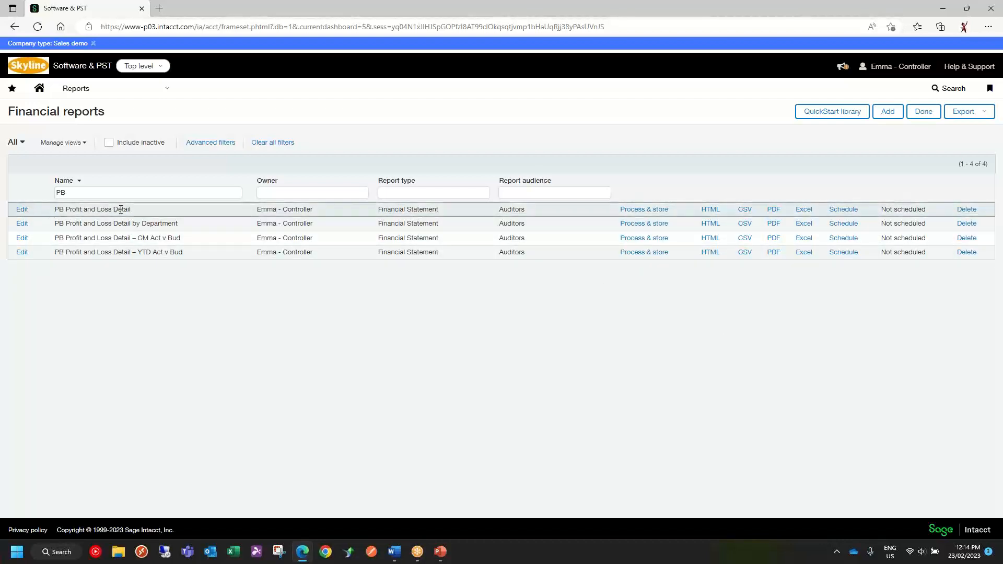
Duplicate PB Profit and Loss Detail under the name PB Profit and Loss Detail by Month.
{"action": "left_click", "coordinate": [22, 210]}
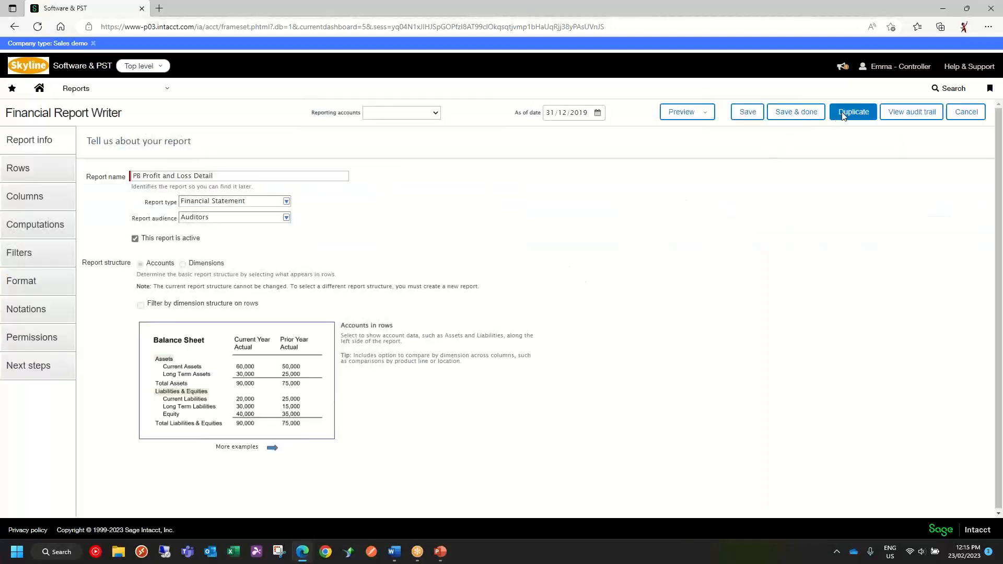
{"action": "left_click", "coordinate": [854, 112]}
{"action": "key", "text": "alt+Tab"}
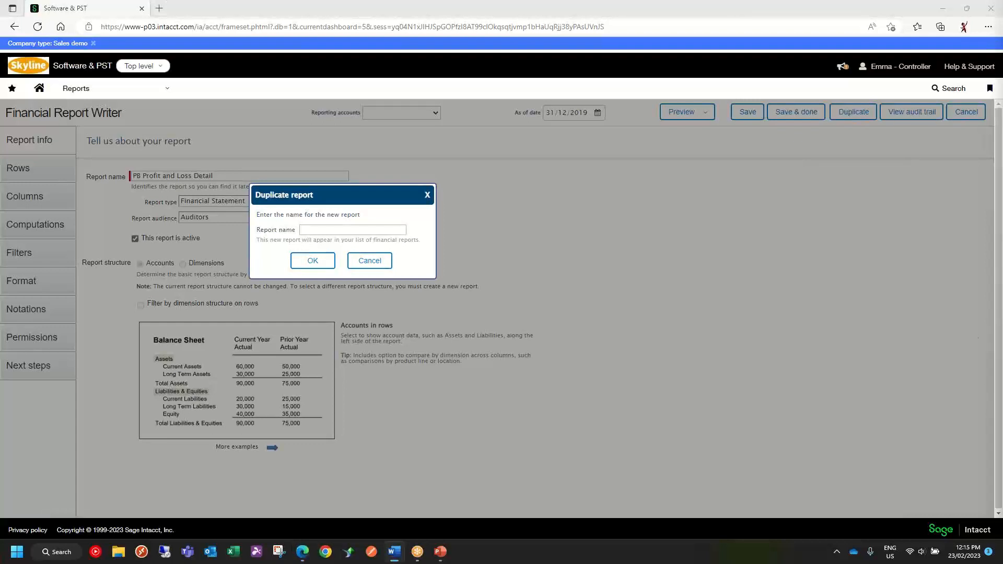
{"action": "left_click", "coordinate": [362, 242]}
{"action": "left_click", "coordinate": [356, 230]}
{"action": "type", "text": "Profit and Loss Detail by Month"}
{"action": "left_click", "coordinate": [319, 262]}
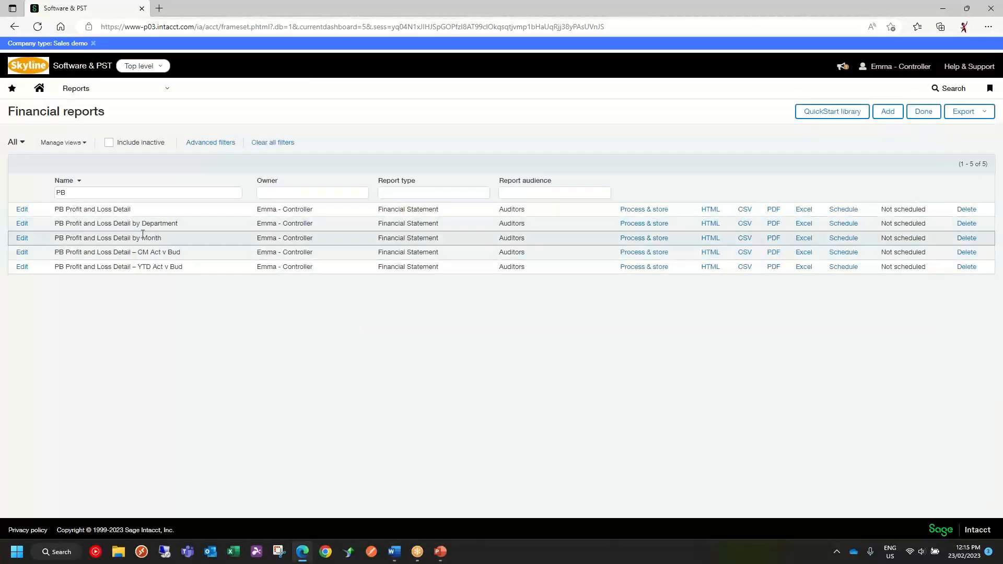
In PB Profit and Loss Detail by Month, set the Actual column's reporting period to Current year to date.
{"action": "left_click", "coordinate": [22, 239]}
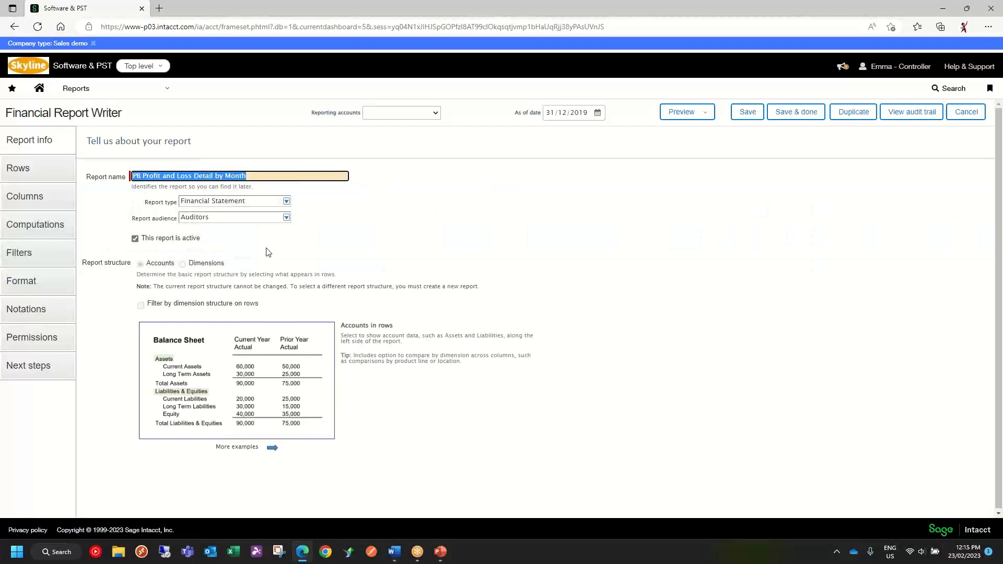
{"action": "left_click", "coordinate": [38, 199]}
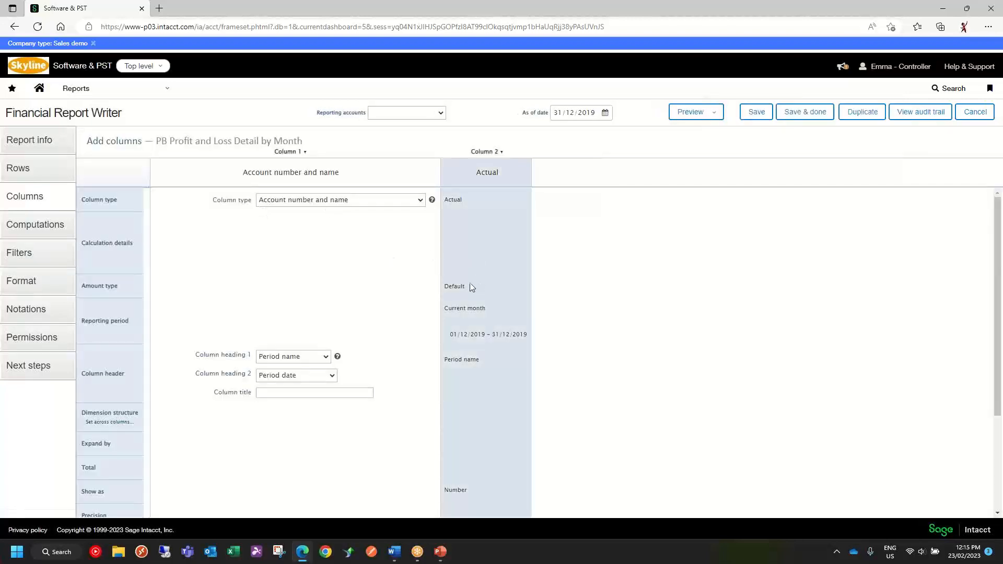
{"action": "left_click", "coordinate": [494, 315]}
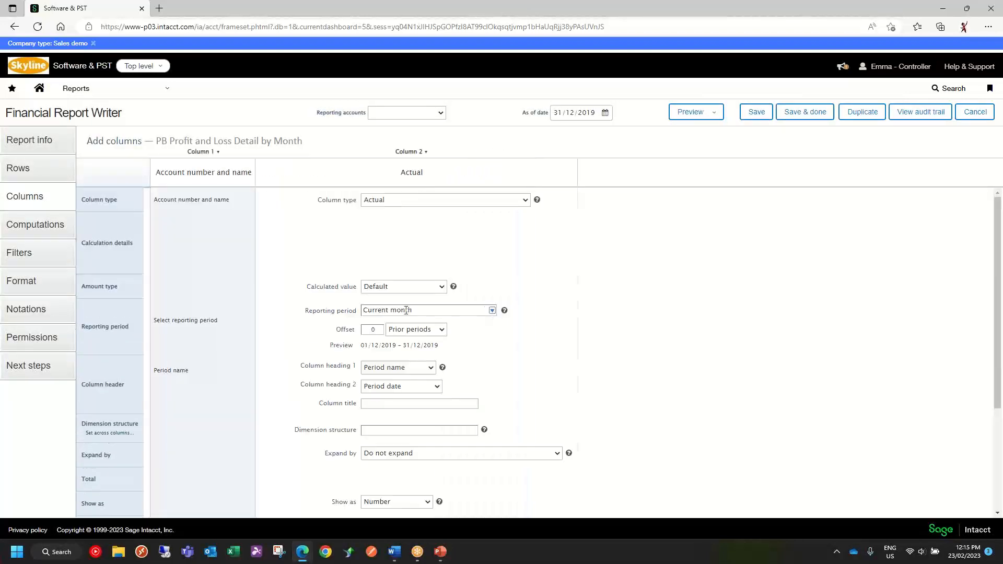
{"action": "left_click", "coordinate": [492, 310]}
{"action": "left_click", "coordinate": [409, 463]}
Expand the Actual column by Time period, using the Expand months option.
{"action": "scroll", "coordinate": [455, 421], "scroll_direction": "down", "scroll_amount": 3}
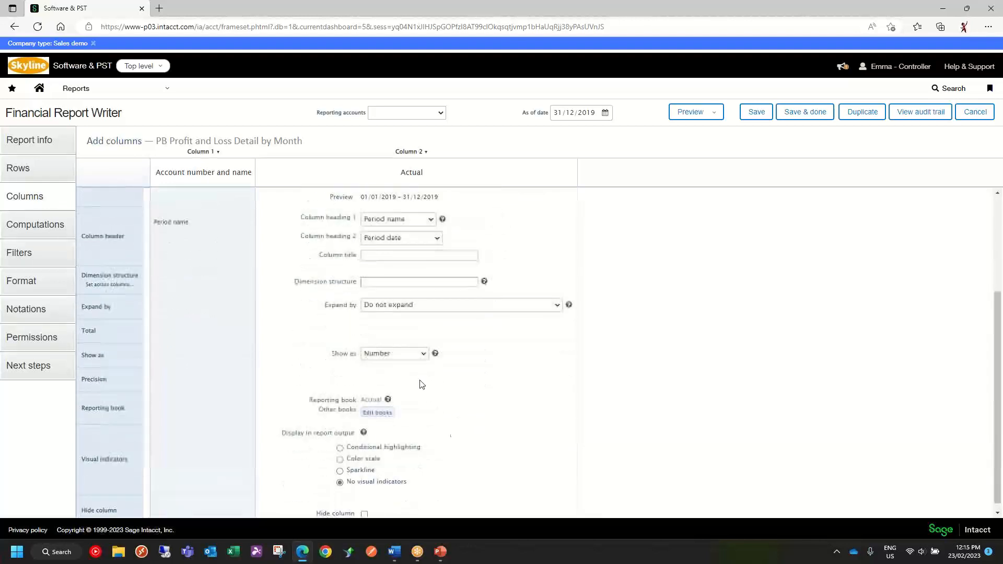
{"action": "left_click", "coordinate": [441, 308]}
{"action": "left_click", "coordinate": [441, 337]}
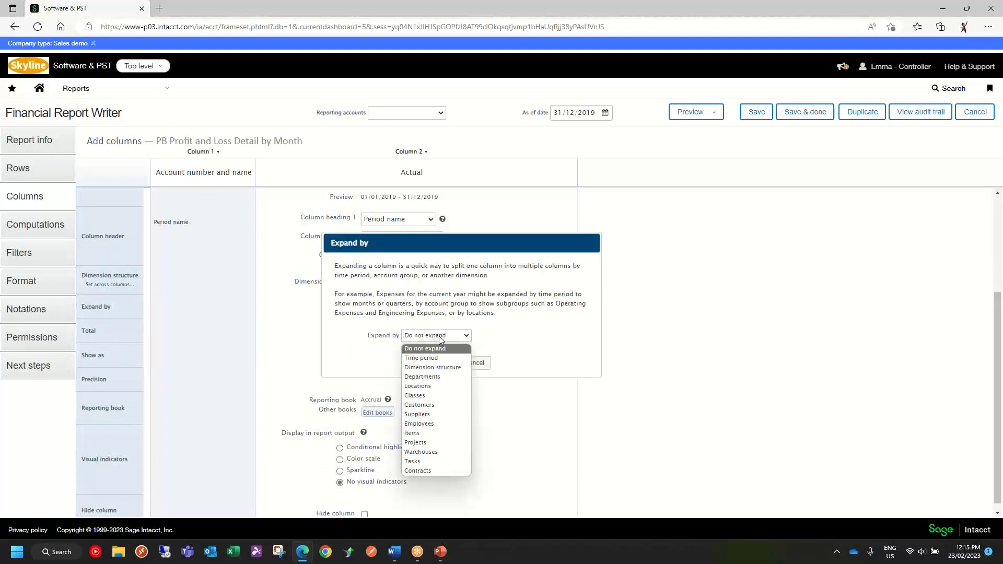
{"action": "left_click", "coordinate": [433, 351]}
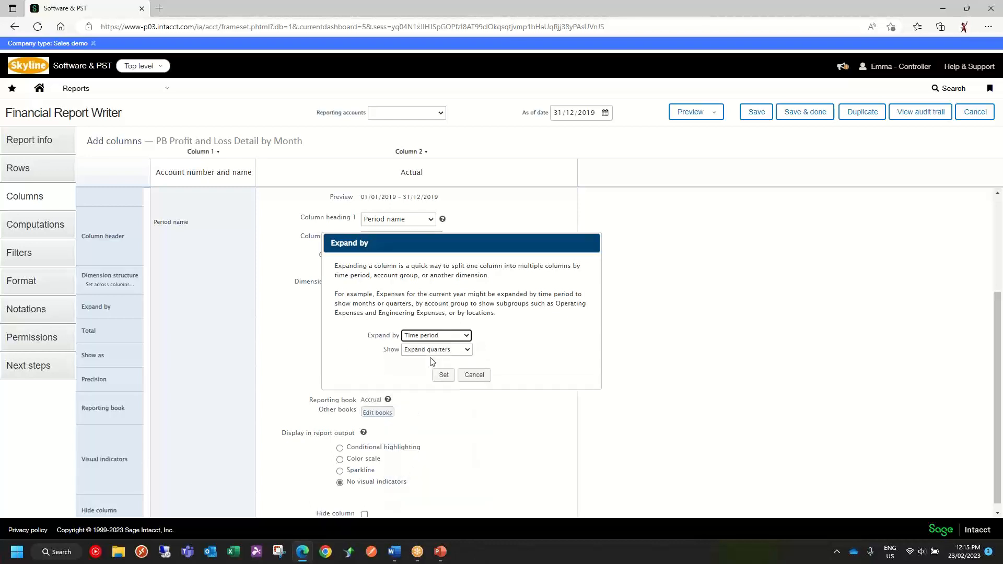
{"action": "left_click", "coordinate": [427, 351]}
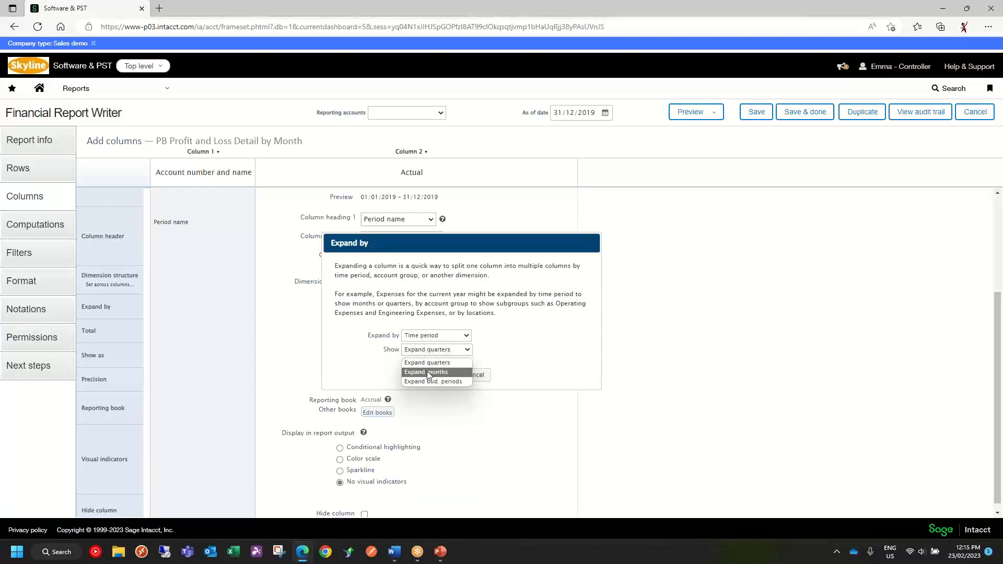
{"action": "left_click", "coordinate": [427, 372]}
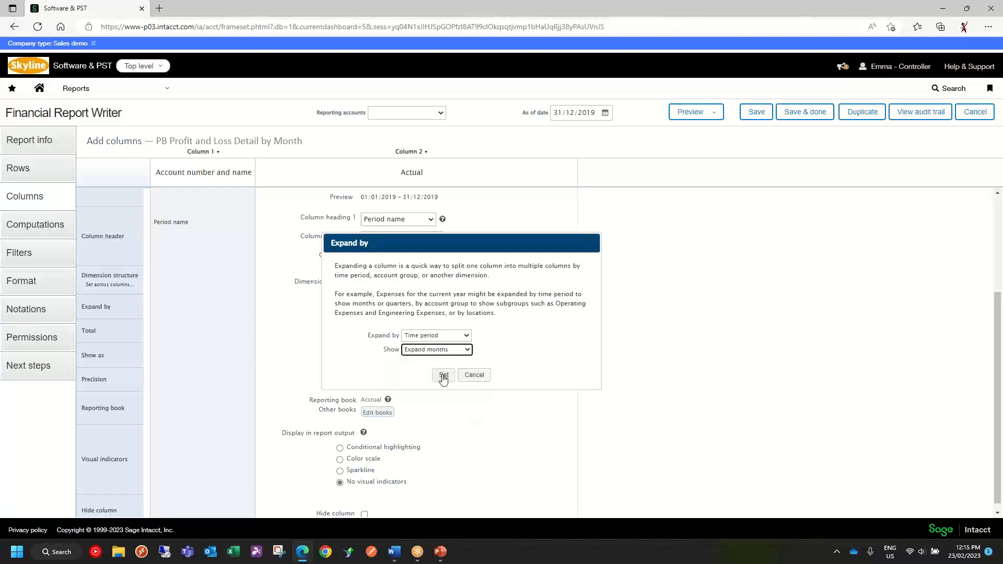
{"action": "left_click", "coordinate": [442, 375]}
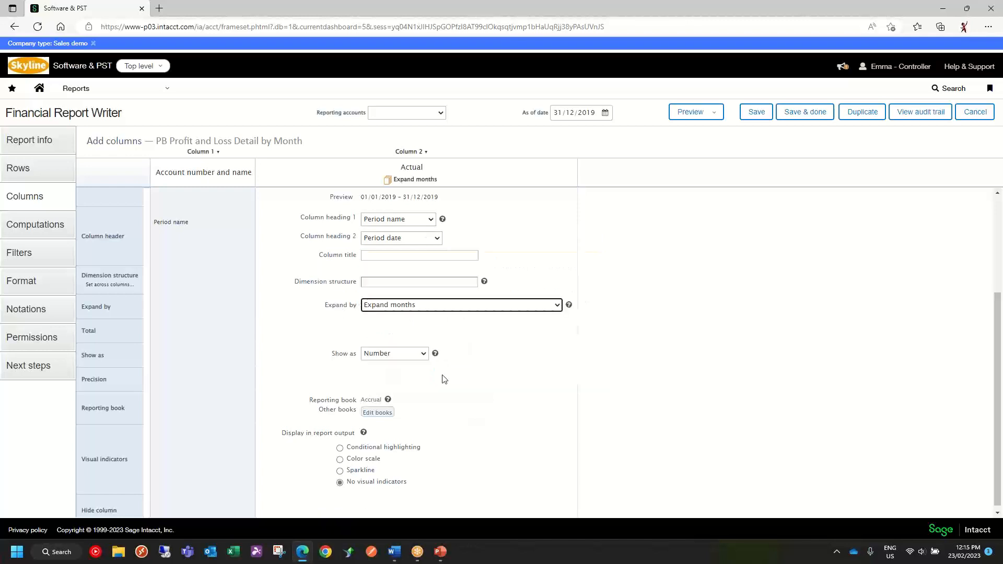
Preview the monthly report as a live HTML report and close the preview.
{"action": "left_click", "coordinate": [706, 114]}
{"action": "left_click", "coordinate": [706, 114]}
{"action": "left_click", "coordinate": [698, 132]}
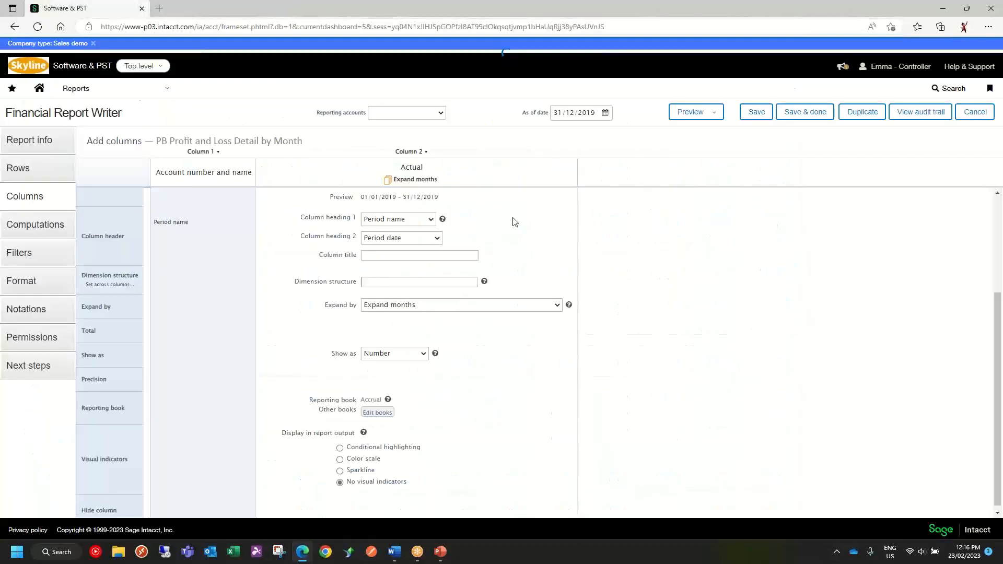
{"action": "left_click", "coordinate": [267, 8]}
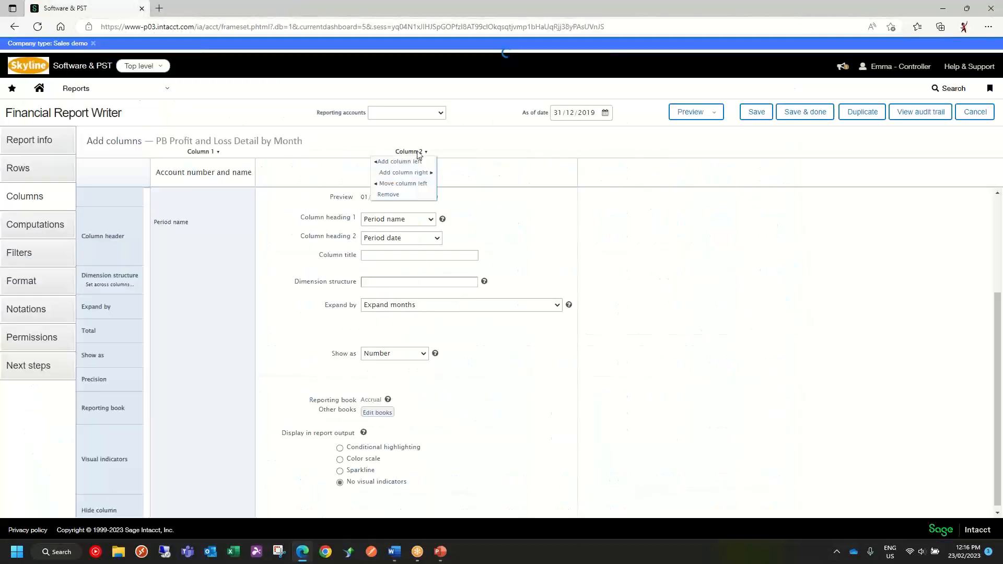
Add an Actual column for Current year to date after the monthly column, and check it in a live HTML preview.
{"action": "mouse_move", "coordinate": [413, 152]}
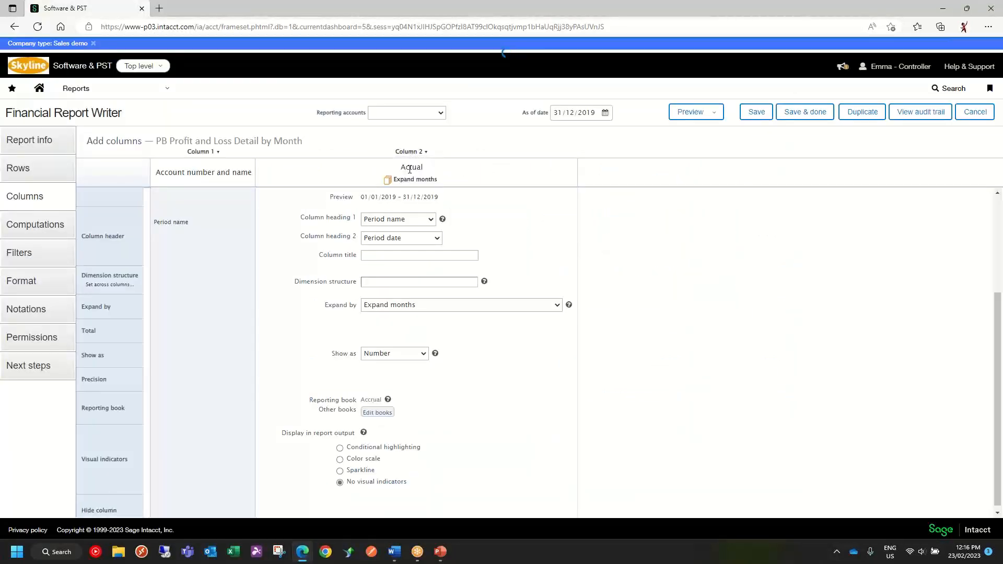
{"action": "left_click", "coordinate": [411, 171]}
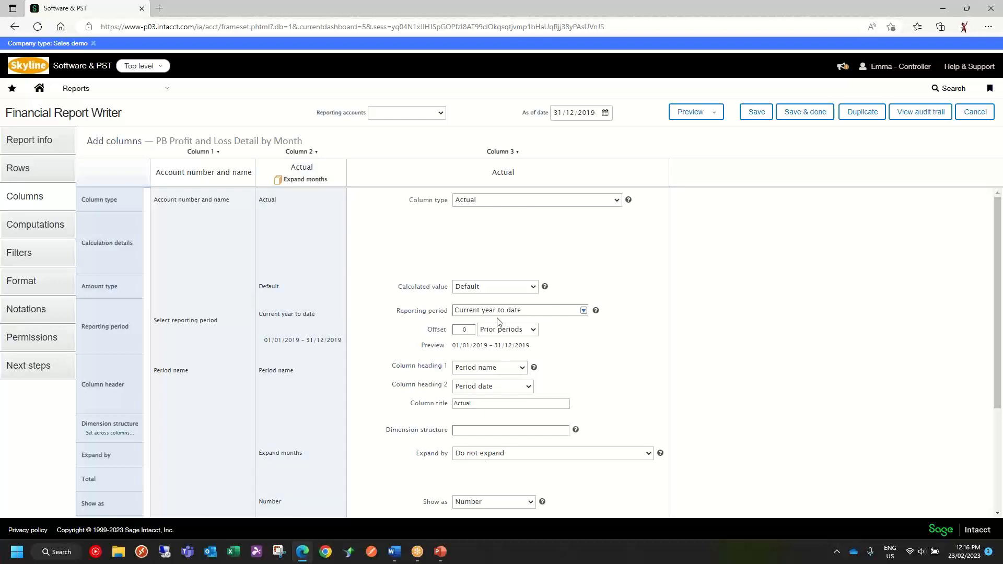
{"action": "mouse_move", "coordinate": [700, 112]}
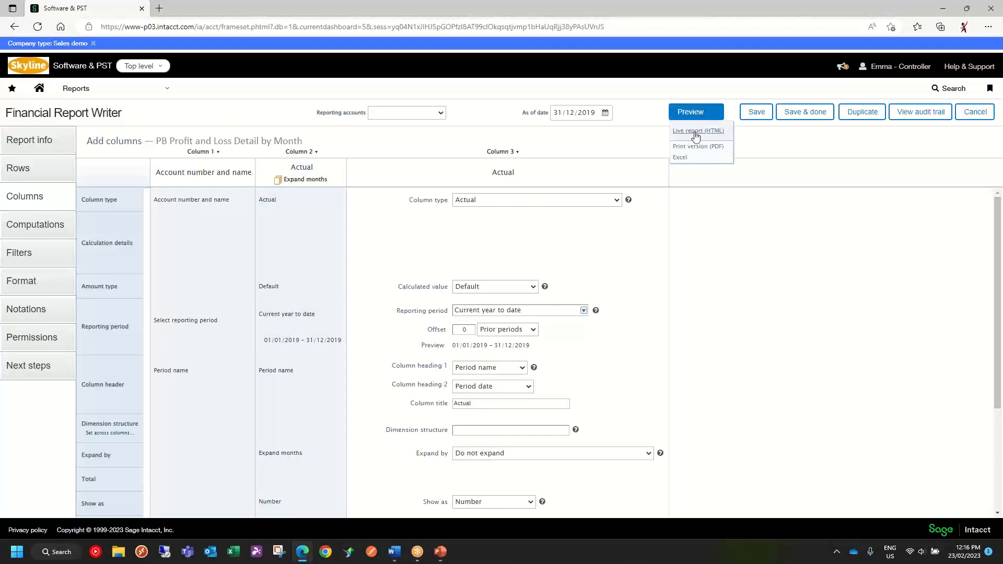
{"action": "left_click", "coordinate": [697, 131]}
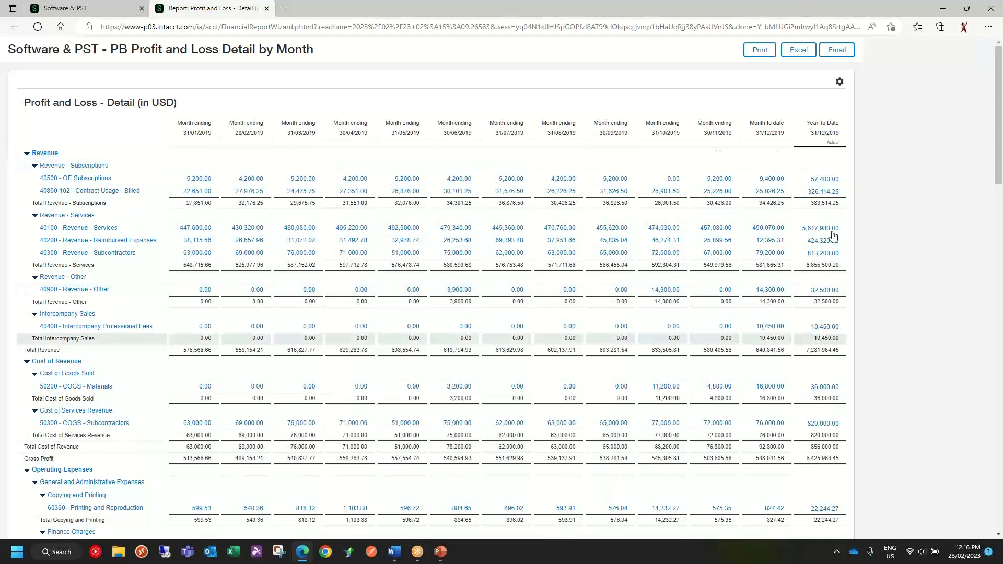
{"action": "left_click", "coordinate": [266, 9]}
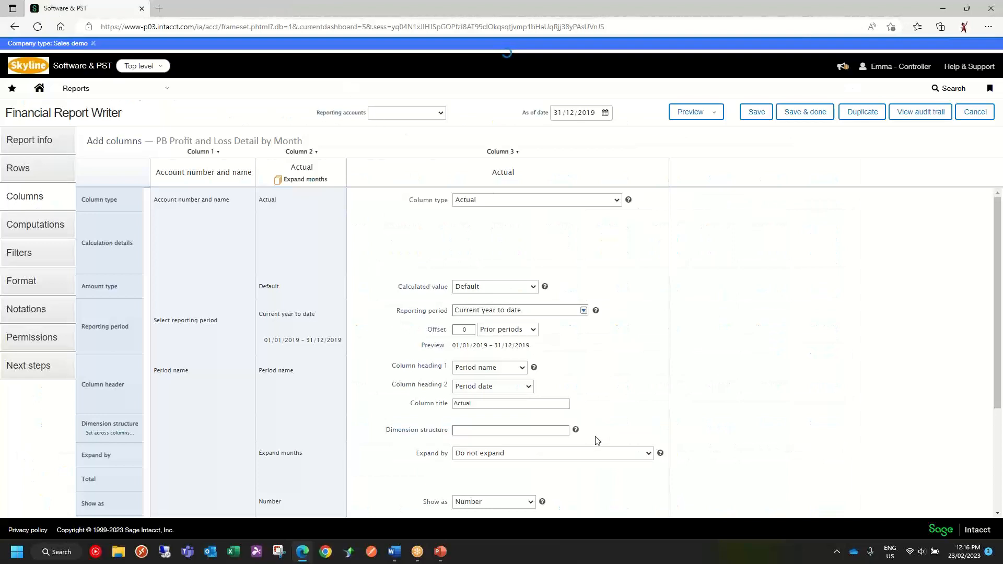
Clear the column title of the year-to-date Actual column and preview the monthly report as live HTML.
{"action": "left_click_drag", "start_coordinate": [480, 405], "coordinate": [442, 405]}
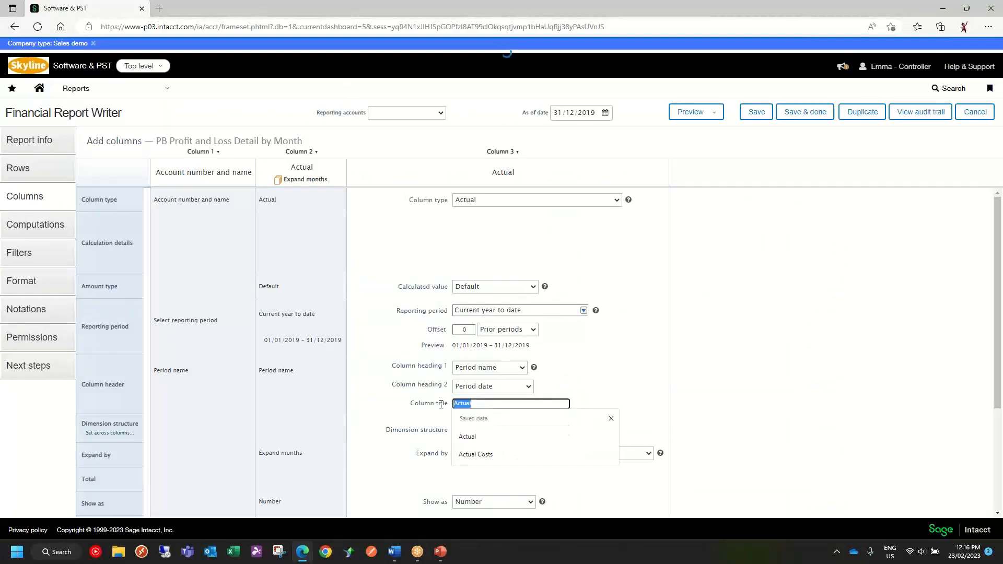
{"action": "key", "text": "BackSpace"}
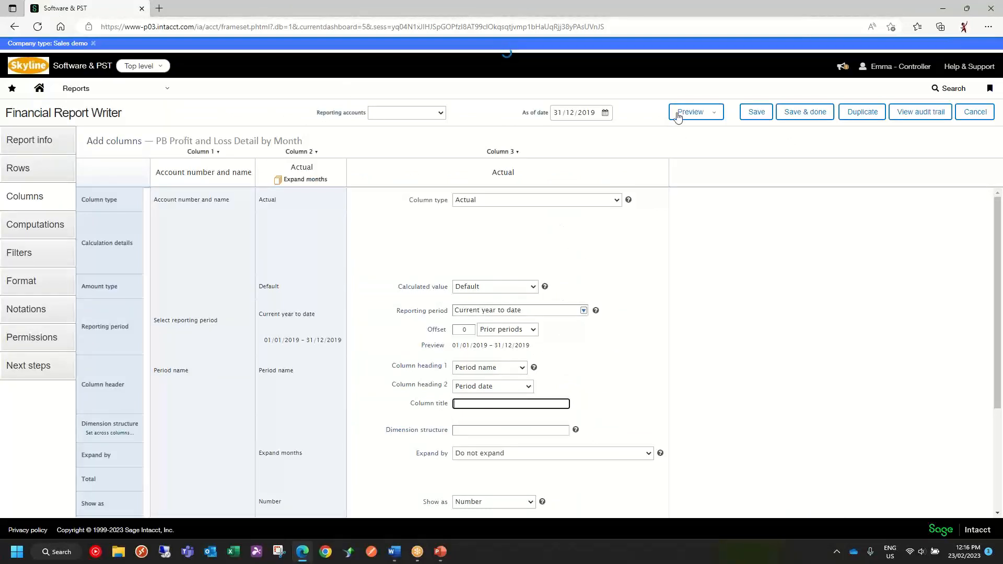
{"action": "left_click", "coordinate": [701, 111]}
{"action": "left_click", "coordinate": [692, 131]}
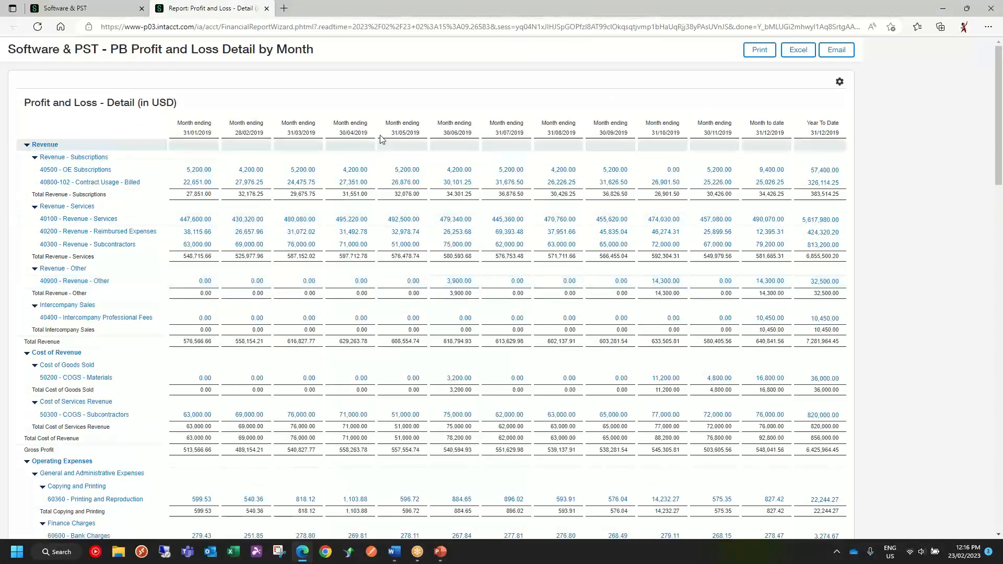
Close the live report preview and save the monthly profit and loss report.
{"action": "left_click", "coordinate": [267, 9]}
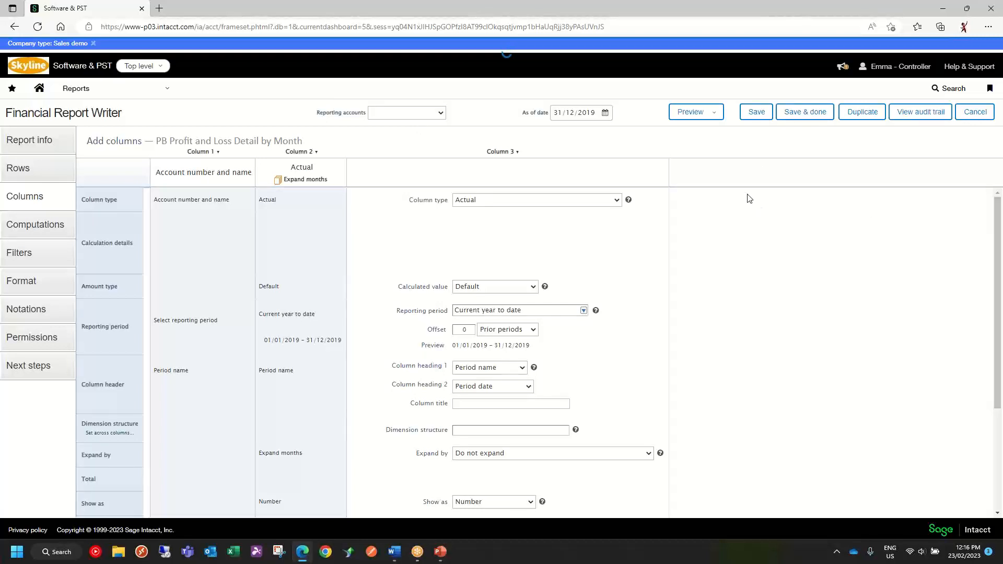
{"action": "left_click", "coordinate": [756, 111]}
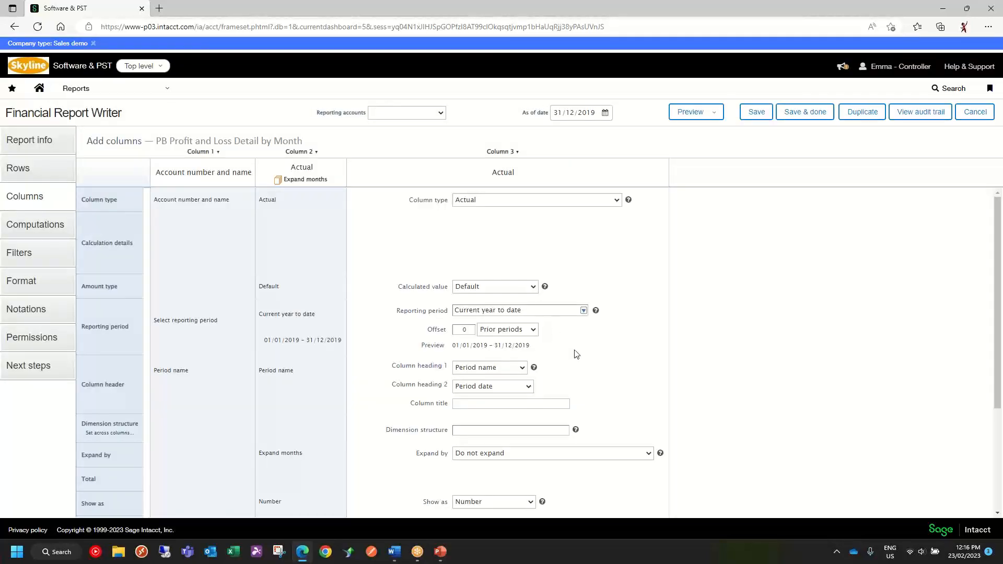
Change the expansion of the first Actual column by time periods to Expand quarters.
{"action": "scroll", "coordinate": [575, 353], "scroll_direction": "down", "scroll_amount": 3}
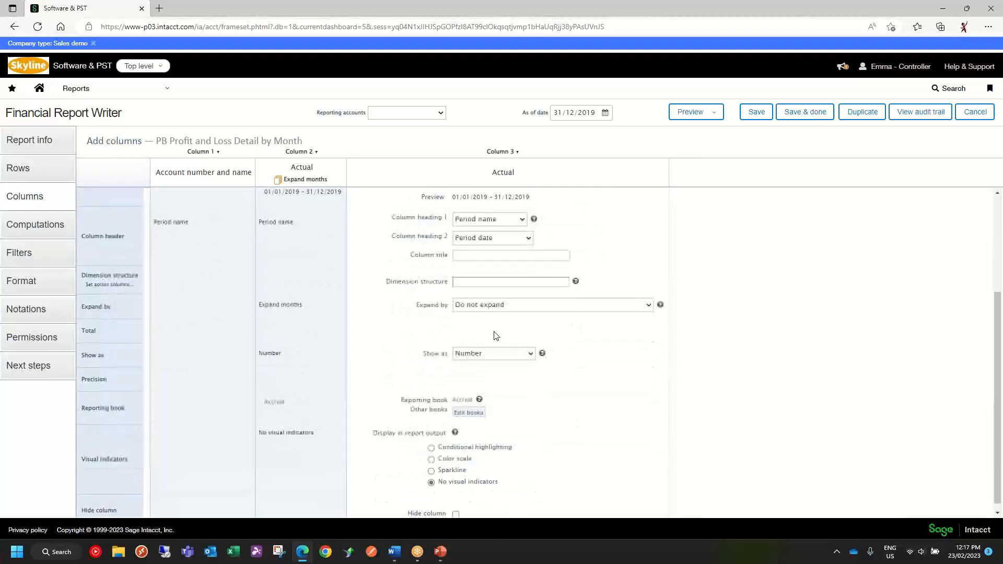
{"action": "left_click", "coordinate": [278, 310]}
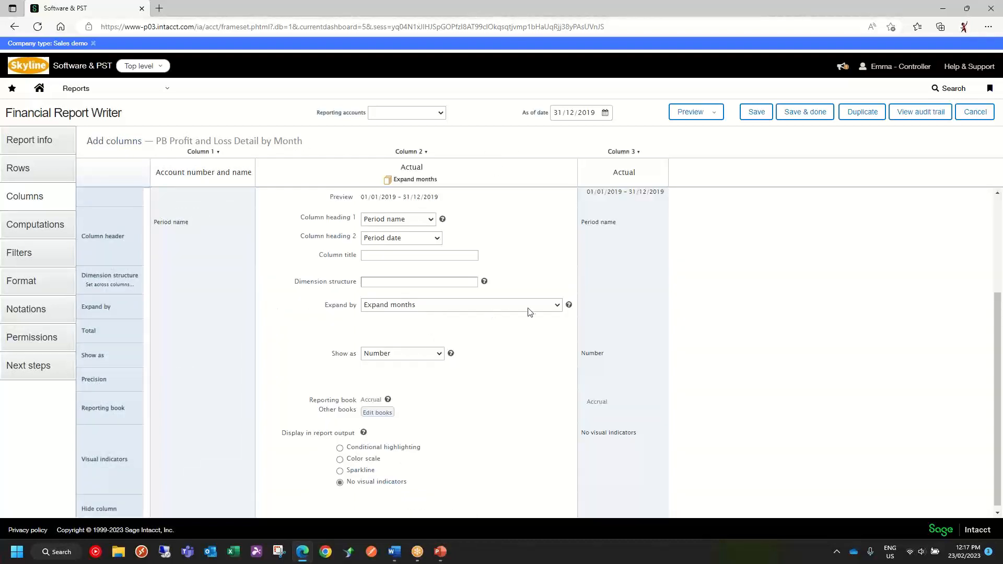
{"action": "left_click", "coordinate": [556, 310]}
{"action": "left_click", "coordinate": [444, 344]}
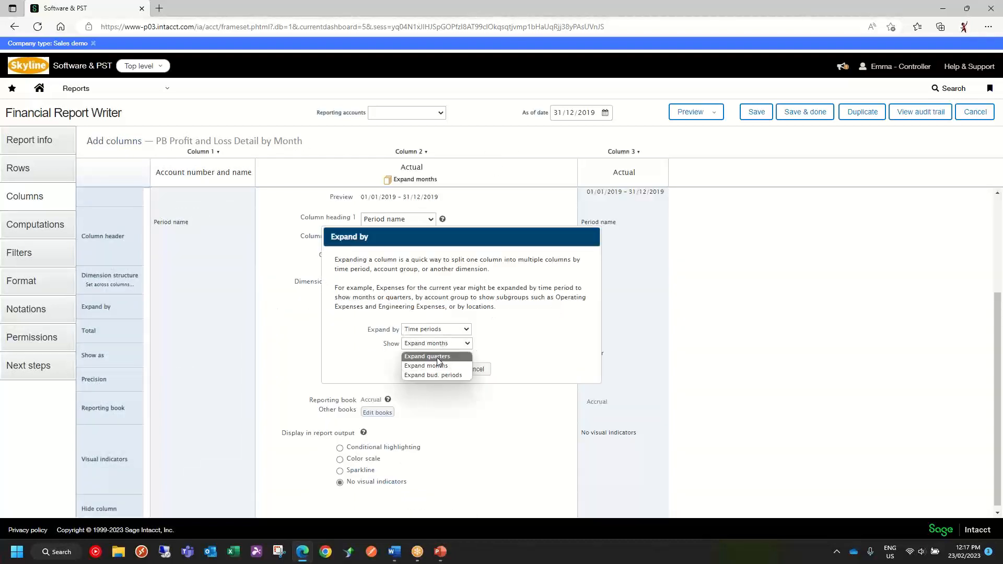
{"action": "left_click", "coordinate": [437, 356]}
{"action": "left_click", "coordinate": [446, 370]}
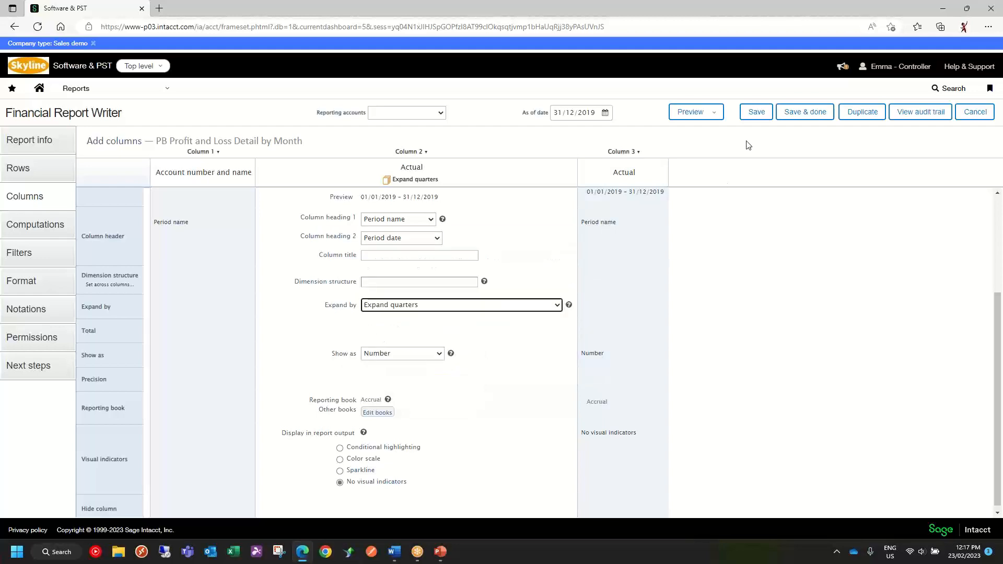
Preview the report with its quarterly columns as live HTML and close the preview.
{"action": "left_click", "coordinate": [715, 123]}
{"action": "left_click", "coordinate": [703, 131]}
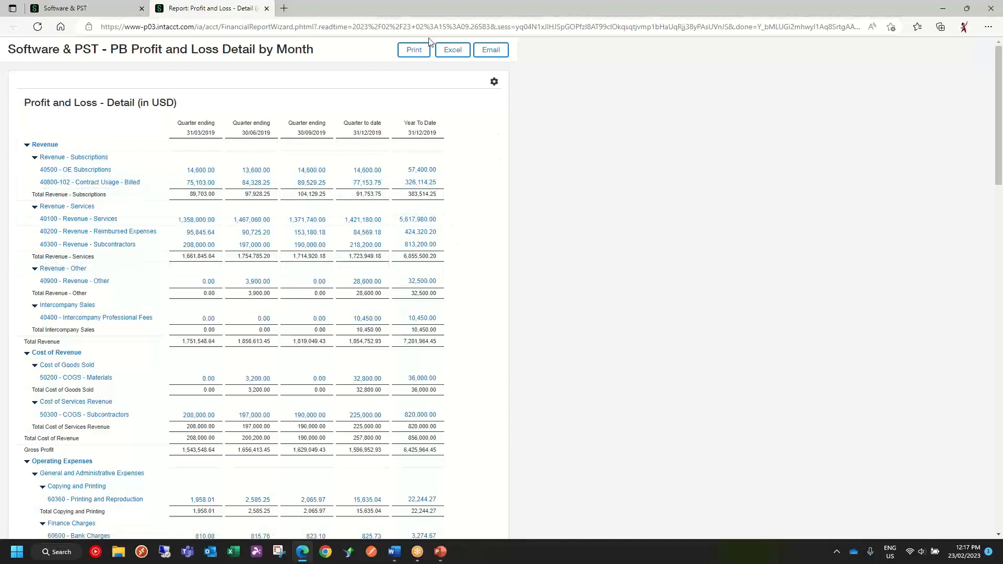
{"action": "left_click", "coordinate": [267, 8]}
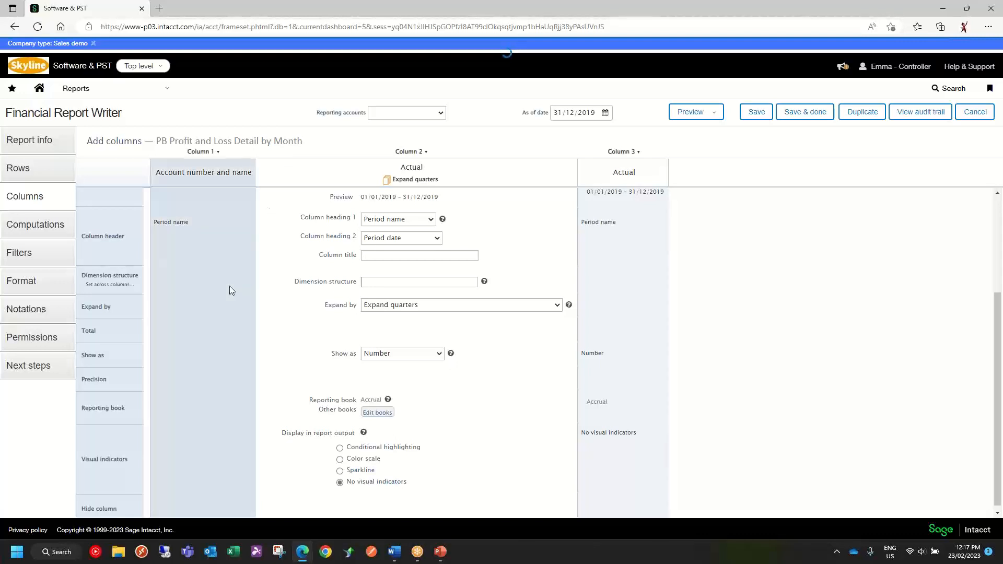
Try to remove the Everyone group from the monthly report's access list, and leave the report without saving.
{"action": "left_click", "coordinate": [38, 345]}
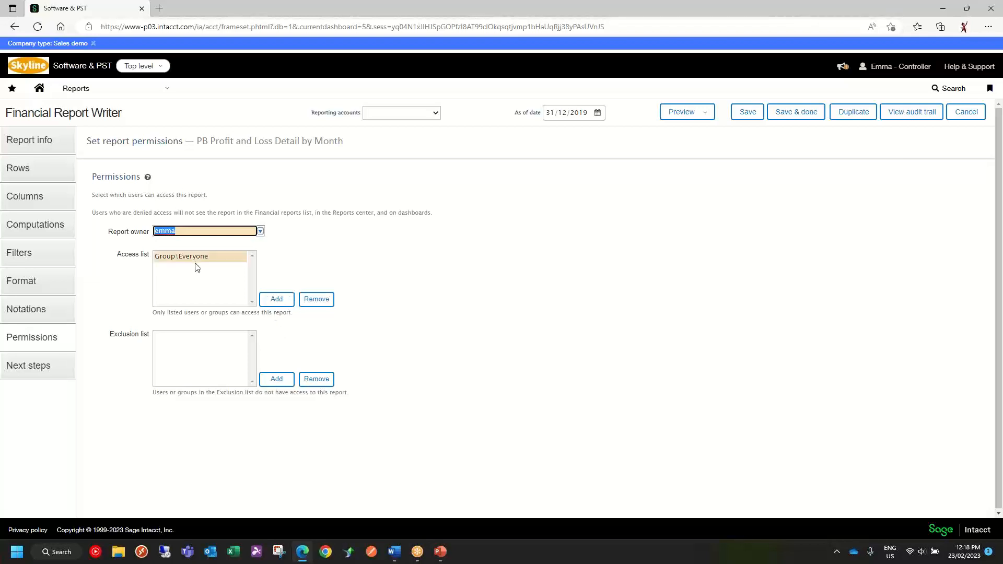
{"action": "left_click", "coordinate": [319, 304]}
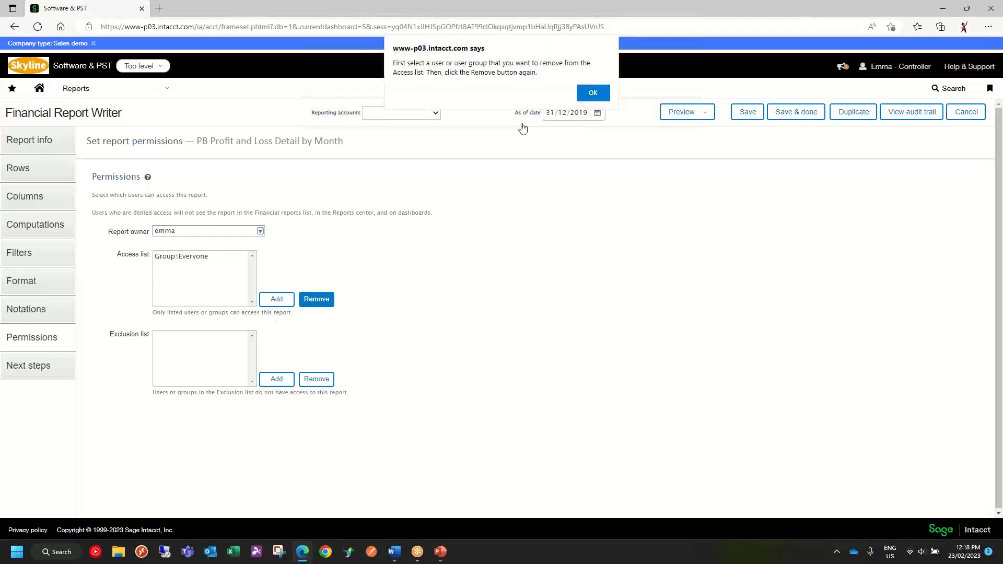
{"action": "left_click", "coordinate": [587, 97]}
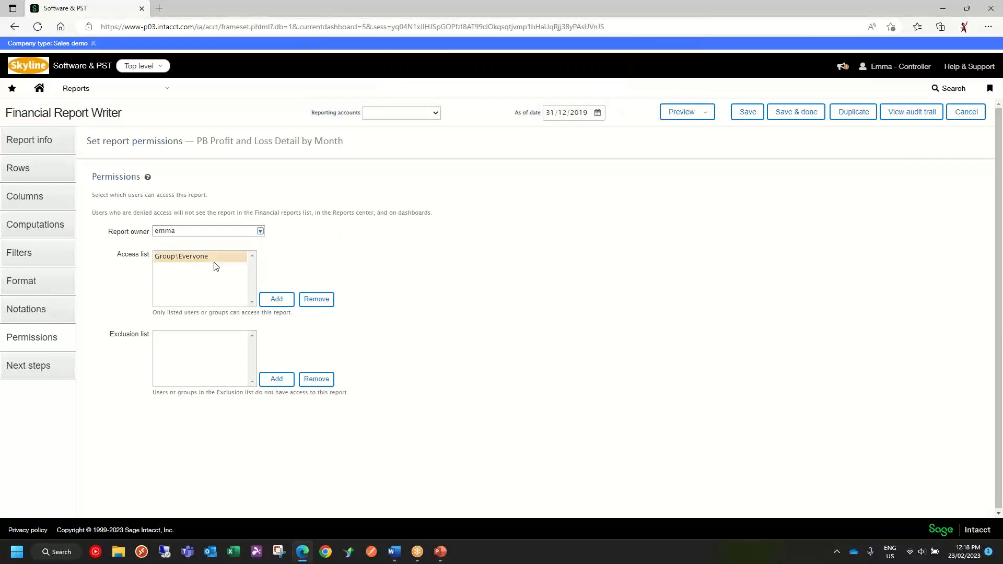
{"action": "left_click", "coordinate": [316, 299]}
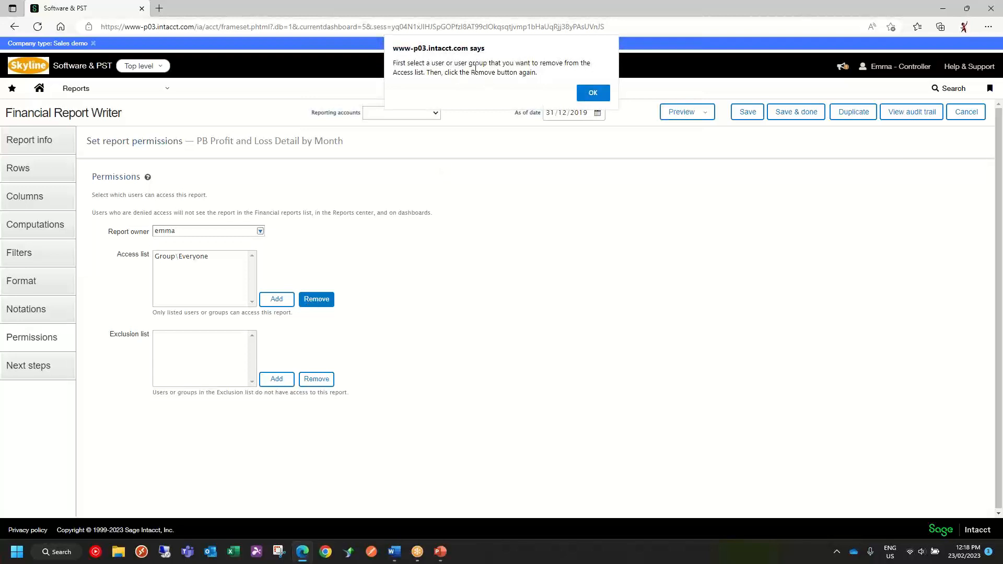
{"action": "left_click", "coordinate": [587, 93]}
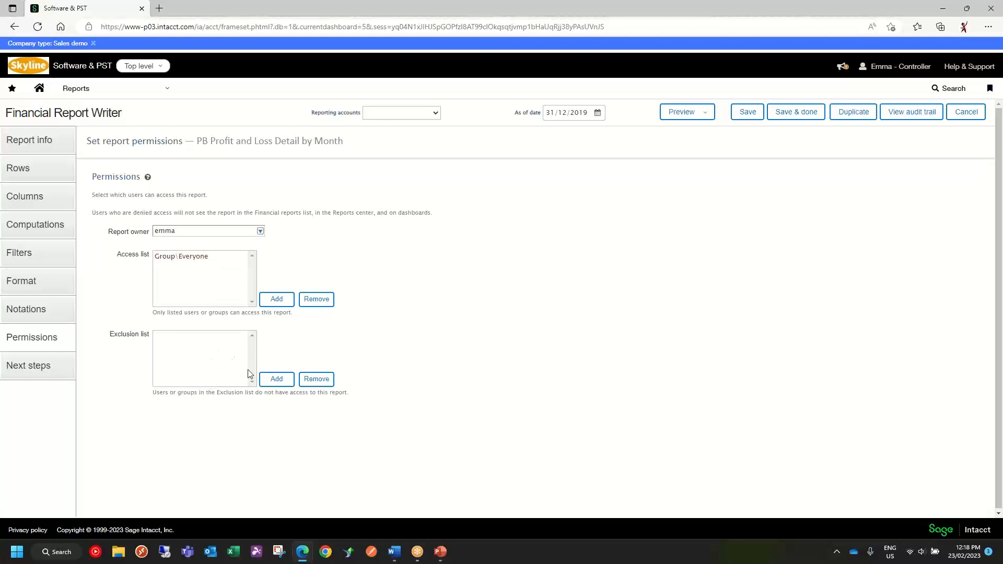
{"action": "left_click", "coordinate": [966, 111]}
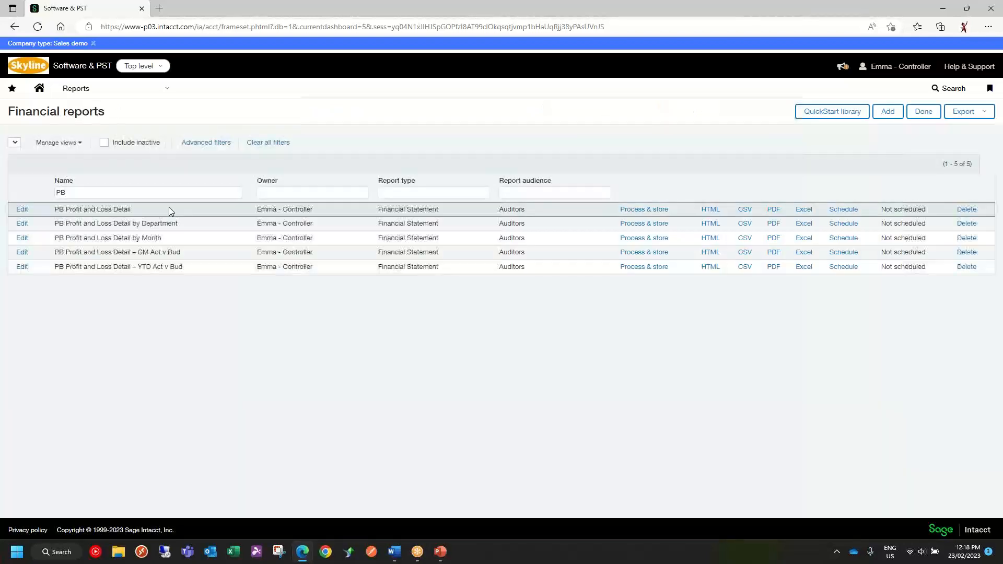
Open the permissions of PB Profit and Loss Detail and try to remove the Everyone group from the access list.
{"action": "left_click", "coordinate": [22, 210]}
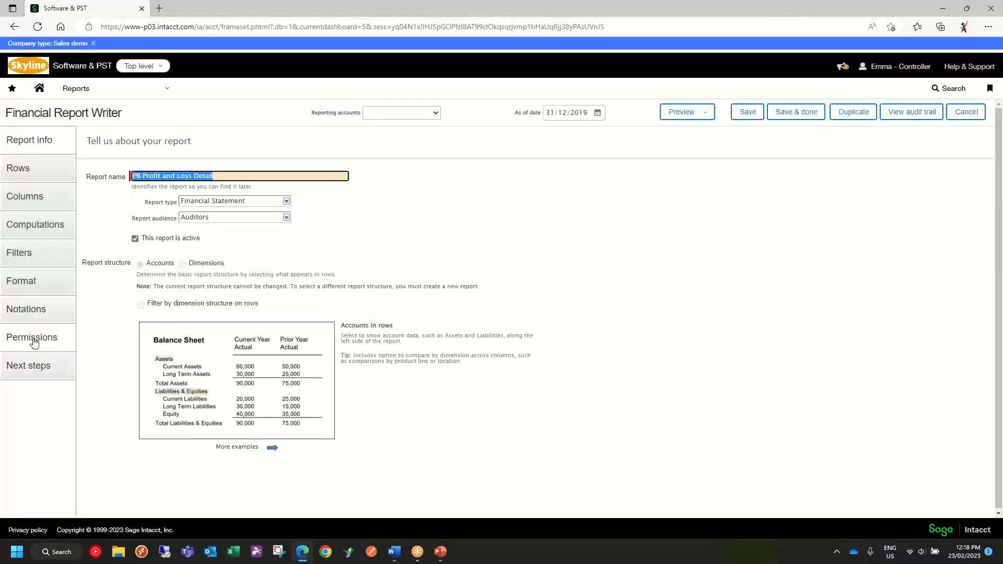
{"action": "left_click", "coordinate": [32, 337]}
{"action": "left_click", "coordinate": [315, 300]}
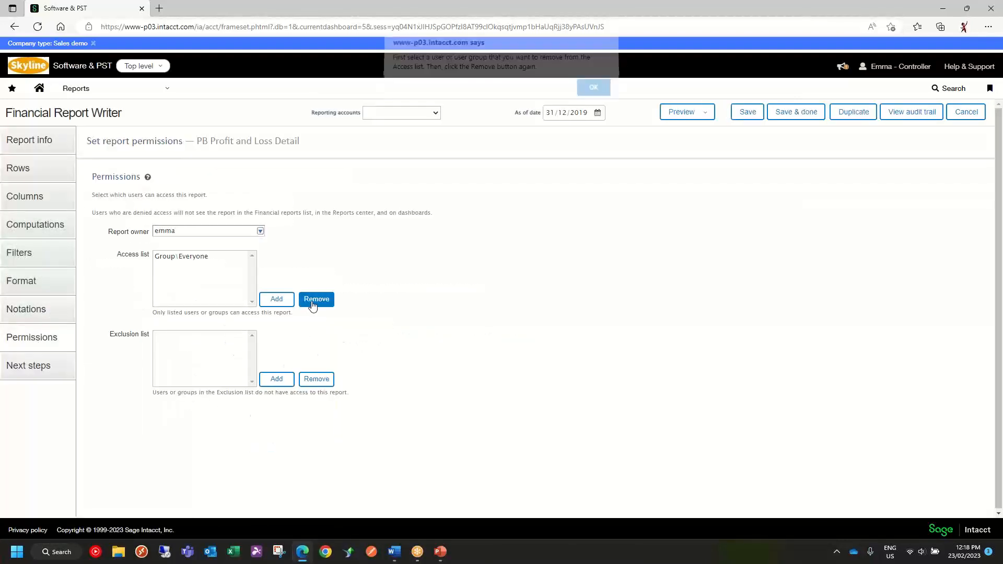
{"action": "left_click", "coordinate": [593, 93]}
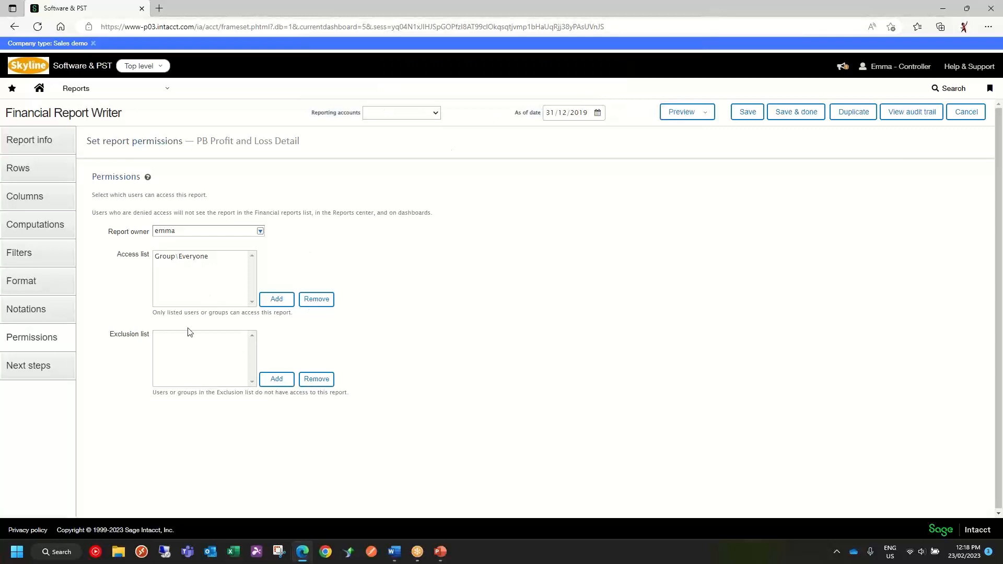
{"action": "left_click", "coordinate": [197, 344]}
{"action": "left_click", "coordinate": [232, 235]}
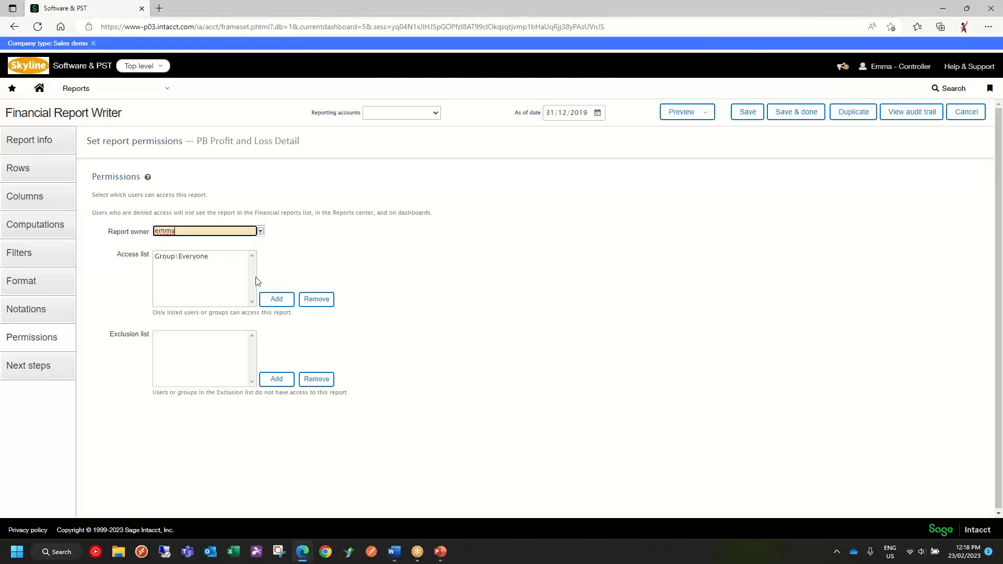
Add the report owner as an individual user to the access list of PB Profit and Loss Detail.
{"action": "left_click", "coordinate": [272, 302]}
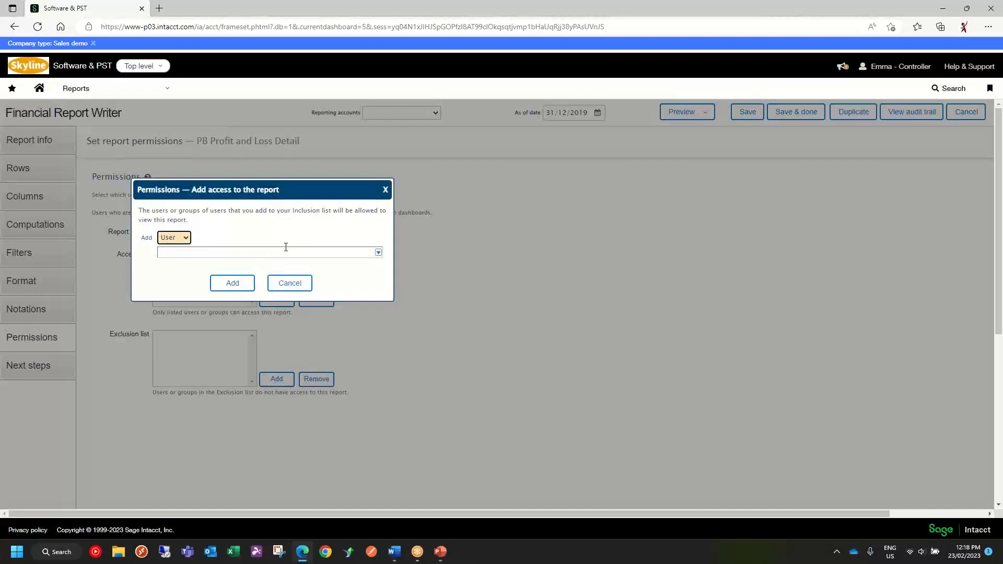
{"action": "left_click", "coordinate": [379, 253]}
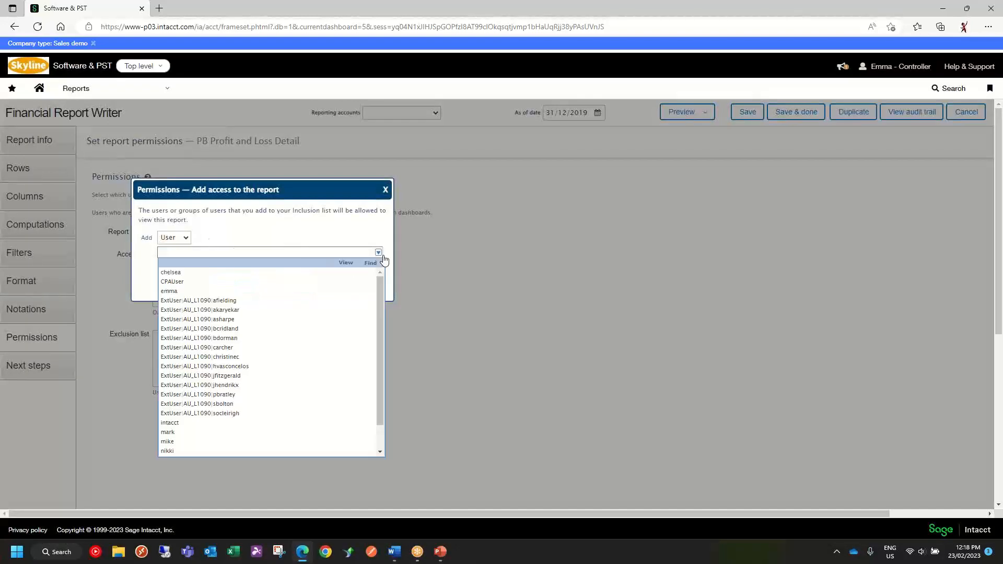
{"action": "left_click", "coordinate": [177, 290]}
{"action": "left_click", "coordinate": [234, 285]}
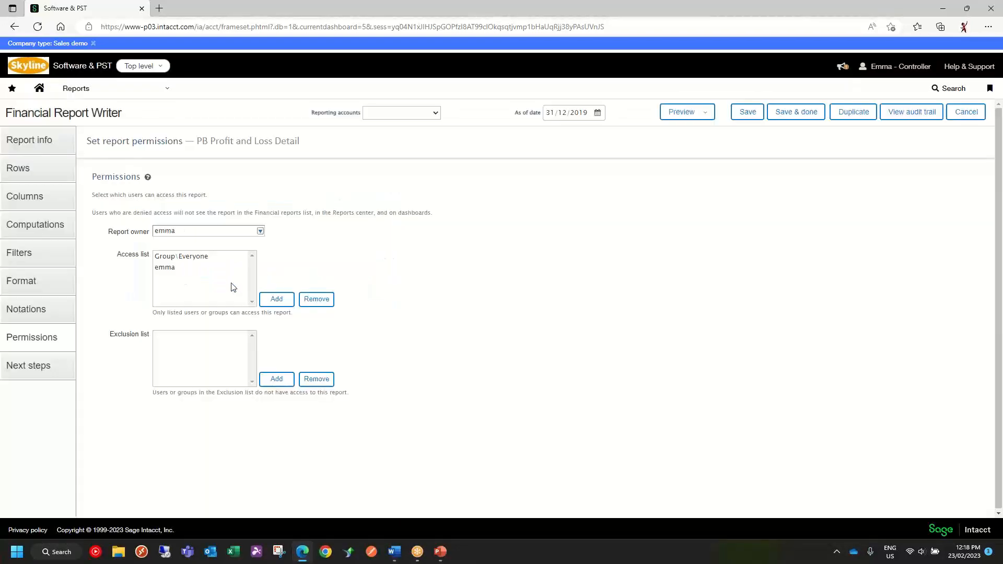
Move the Everyone group from the report's access list to its exclusion list.
{"action": "left_click", "coordinate": [203, 256]}
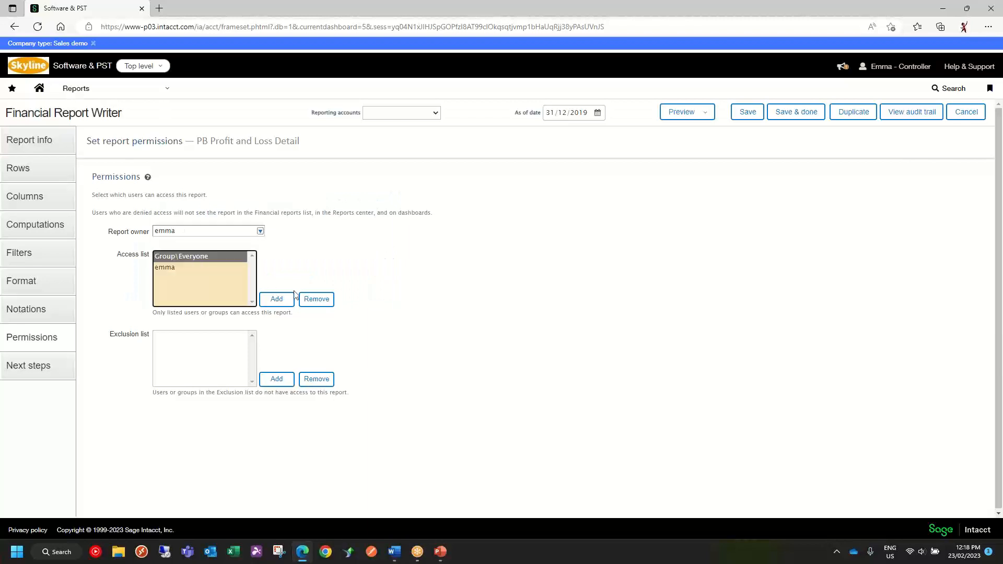
{"action": "left_click", "coordinate": [321, 301]}
{"action": "left_click", "coordinate": [592, 84]}
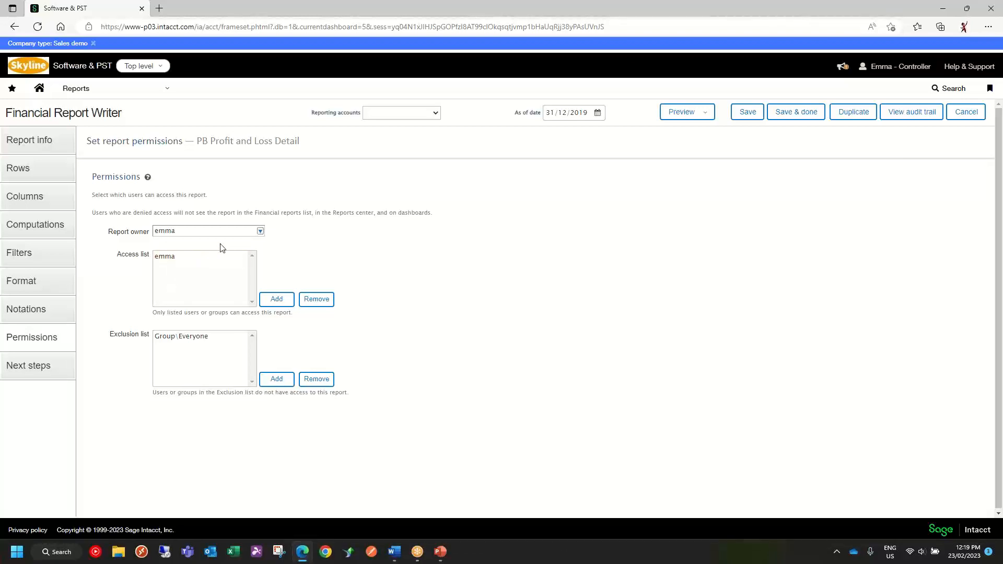
Add the SET_USERS group to the report's access list, and leave the report without saving the permission changes.
{"action": "left_click", "coordinate": [272, 303]}
{"action": "left_click", "coordinate": [183, 241]}
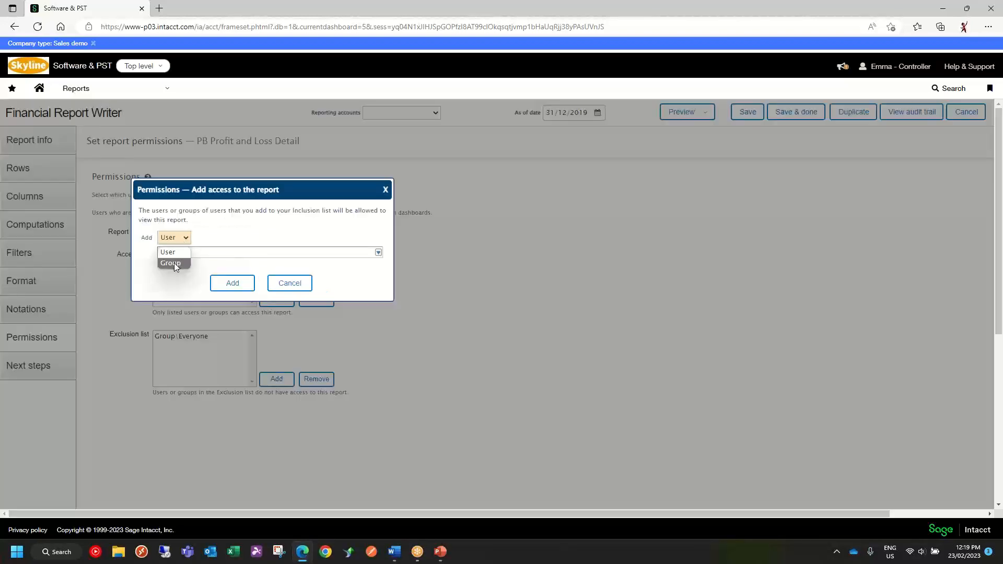
{"action": "left_click", "coordinate": [175, 263]}
{"action": "left_click", "coordinate": [379, 253]}
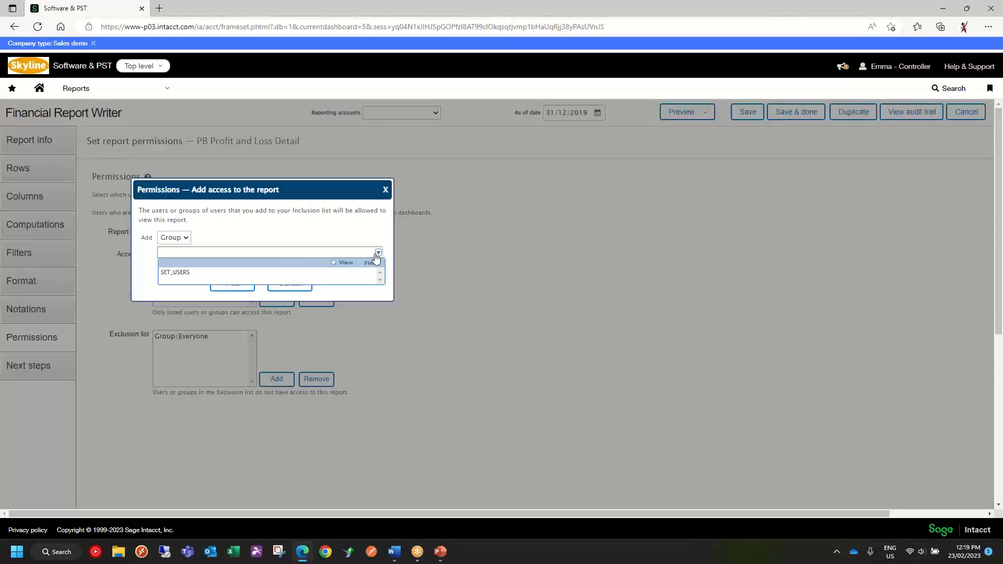
{"action": "left_click", "coordinate": [175, 272]}
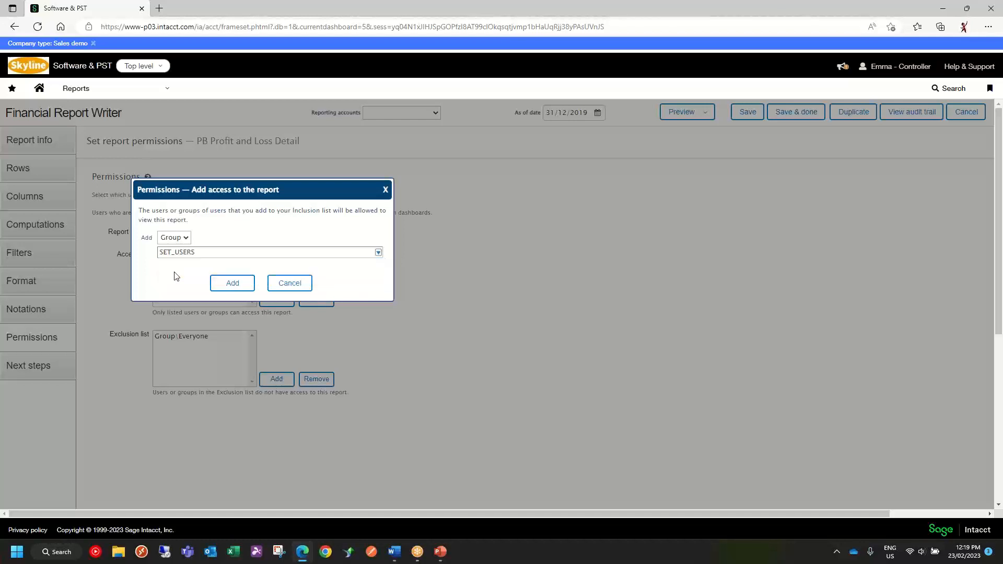
{"action": "left_click", "coordinate": [238, 287]}
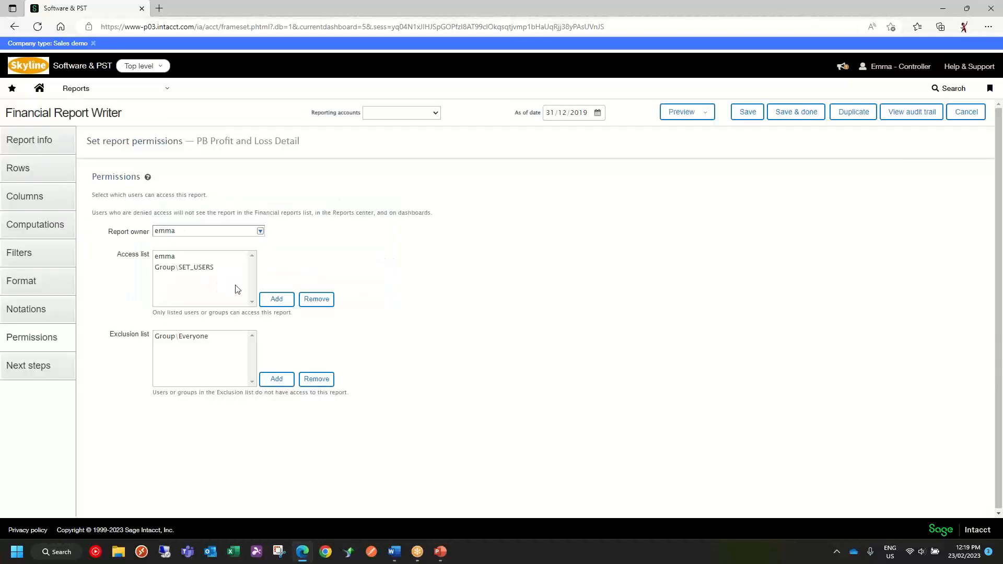
{"action": "left_click", "coordinate": [171, 267]}
{"action": "left_click", "coordinate": [972, 119]}
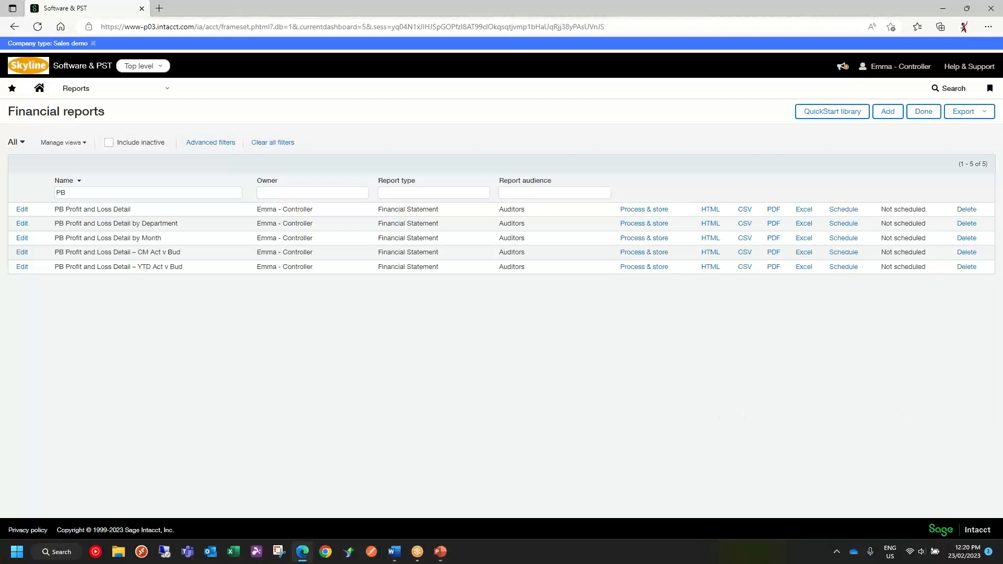
Duplicate the PB Profit and Loss Detail report under the name Revenue Report.
{"action": "key", "text": "alt+Tab"}
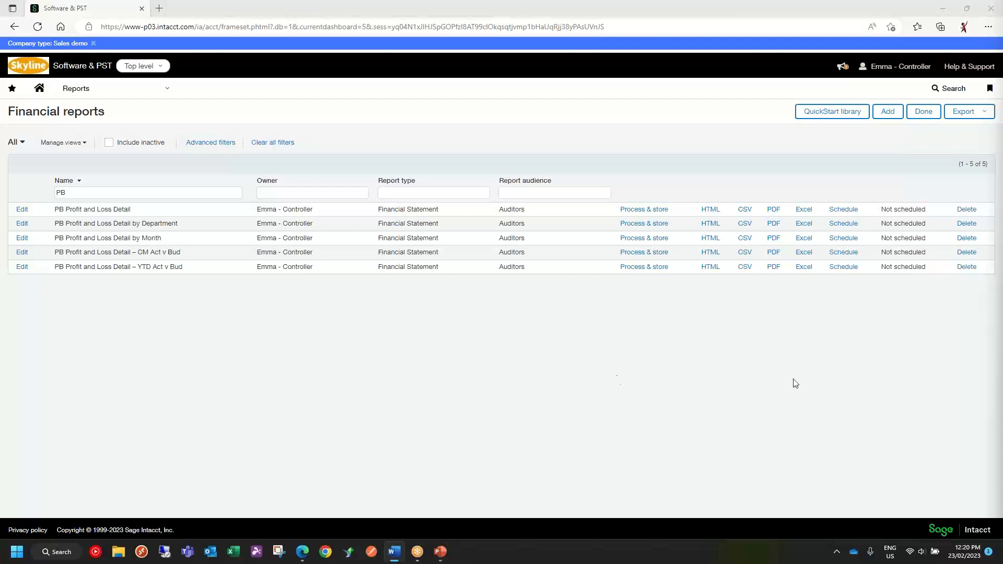
{"action": "left_click", "coordinate": [22, 211]}
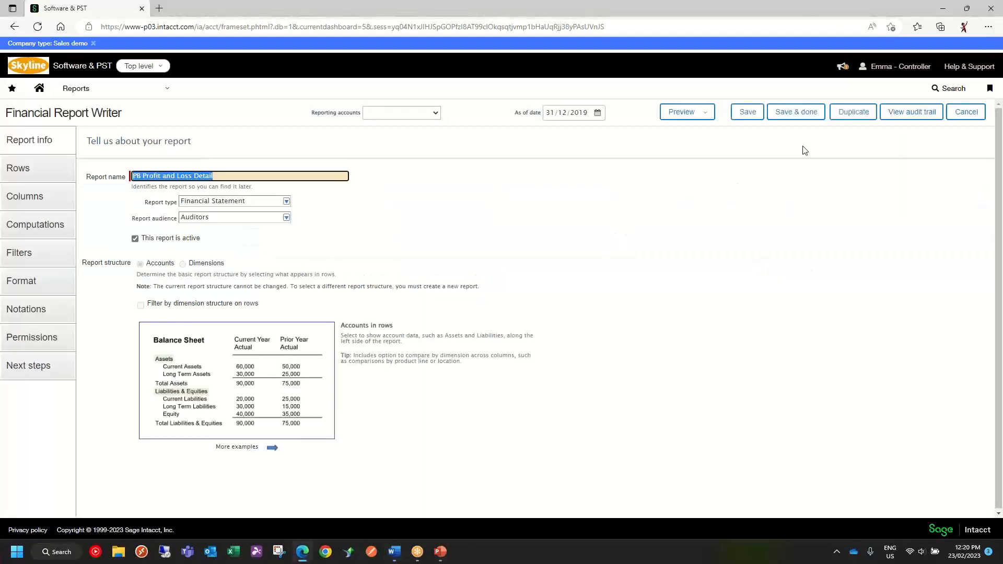
{"action": "left_click", "coordinate": [852, 113]}
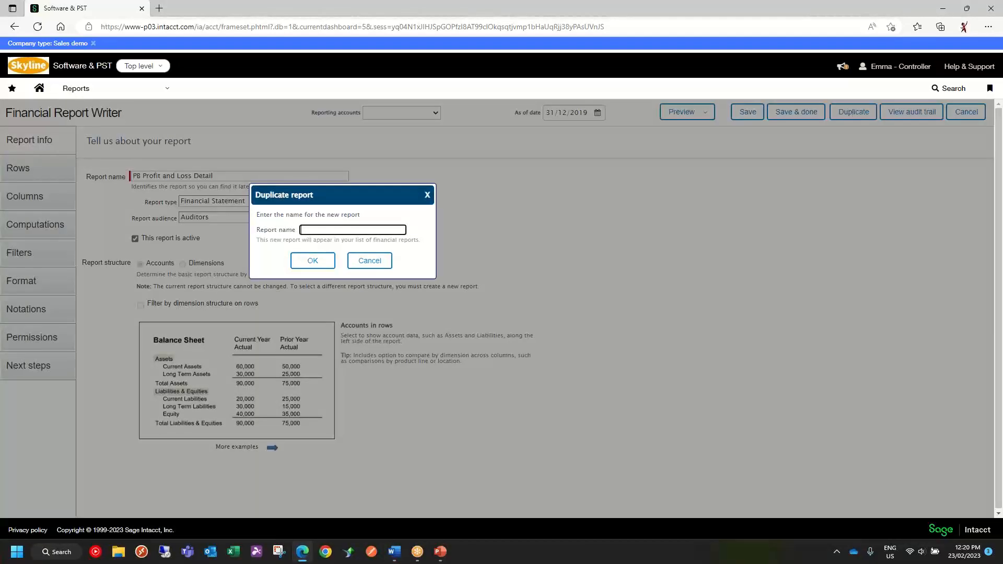
{"action": "key", "text": "alt+Tab"}
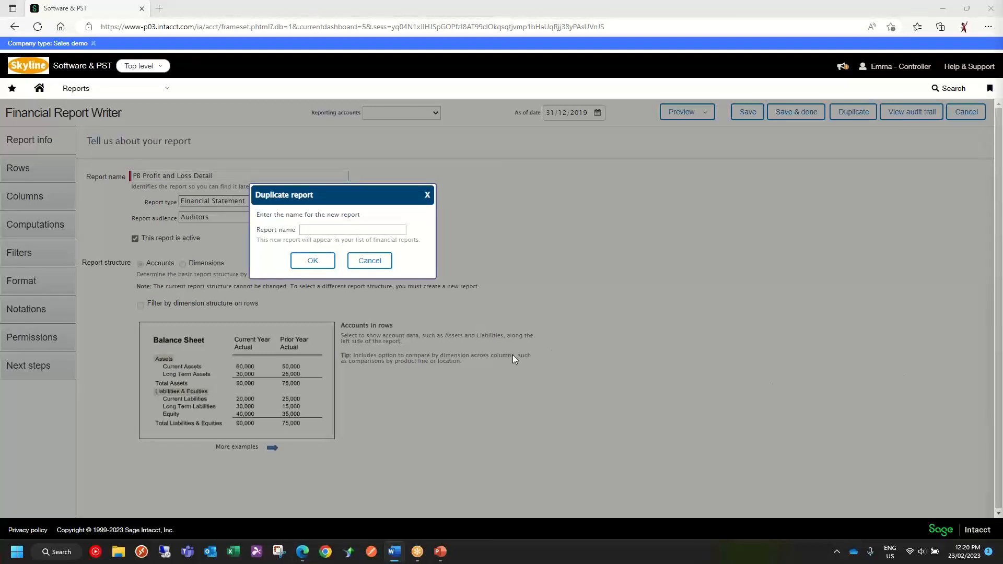
{"action": "left_click", "coordinate": [322, 228]}
{"action": "type", "text": "Revenue"}
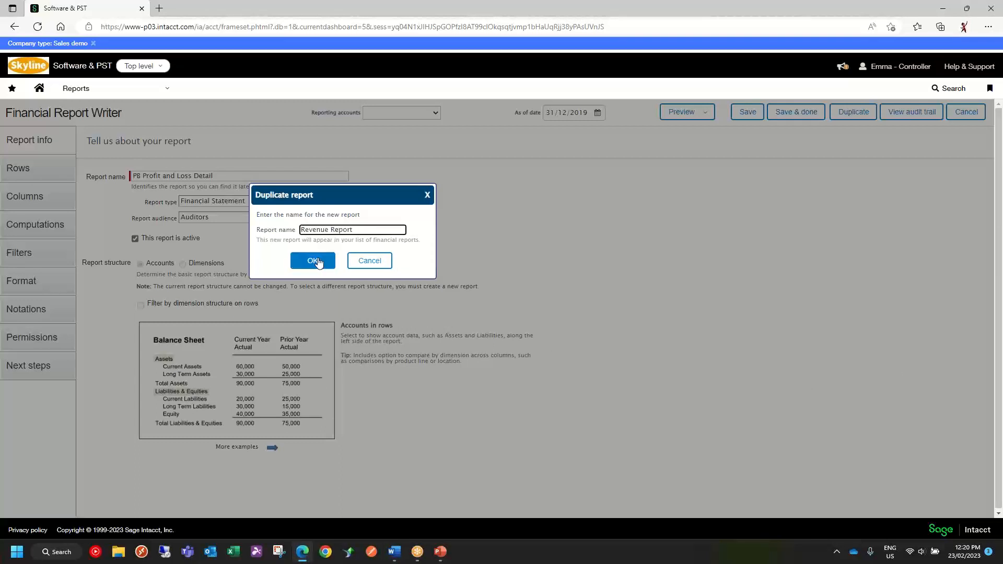
{"action": "type", "text": " Report"}
{"action": "key", "text": "Return"}
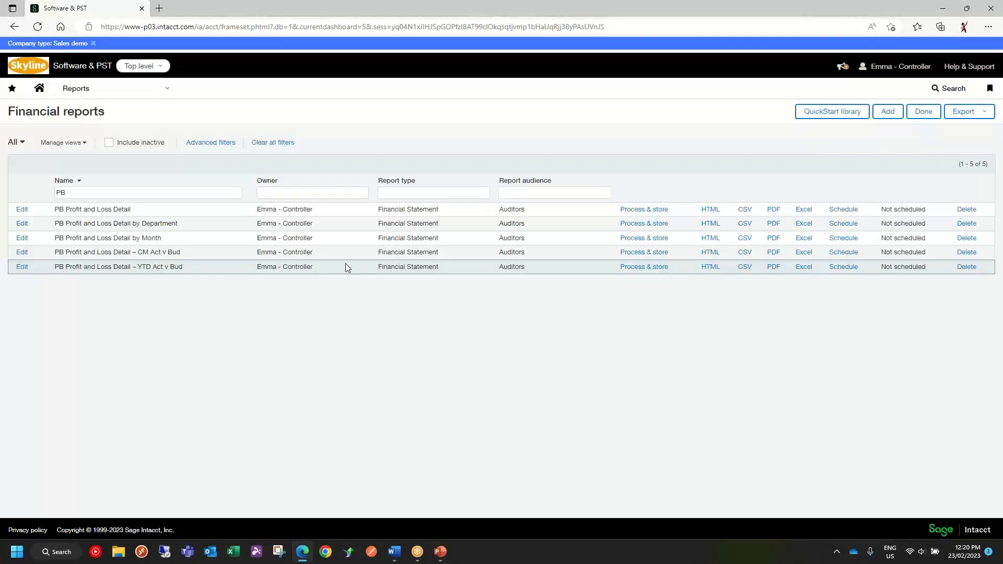
Filter the financial reports list by the name "revenue" and open Revenue Report for editing.
{"action": "left_click", "coordinate": [63, 193]}
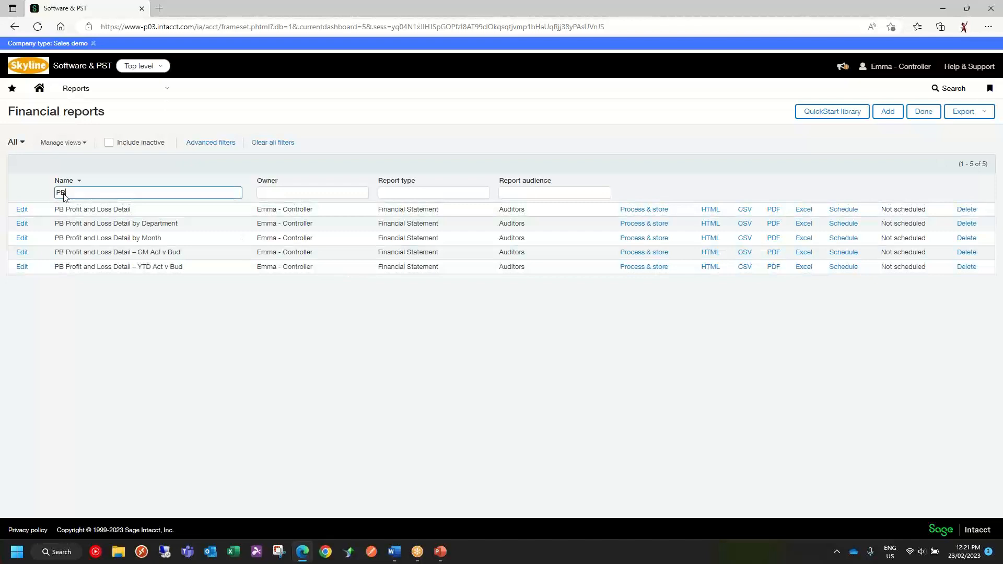
{"action": "type", "text": "Revenue"}
{"action": "key", "text": "Return"}
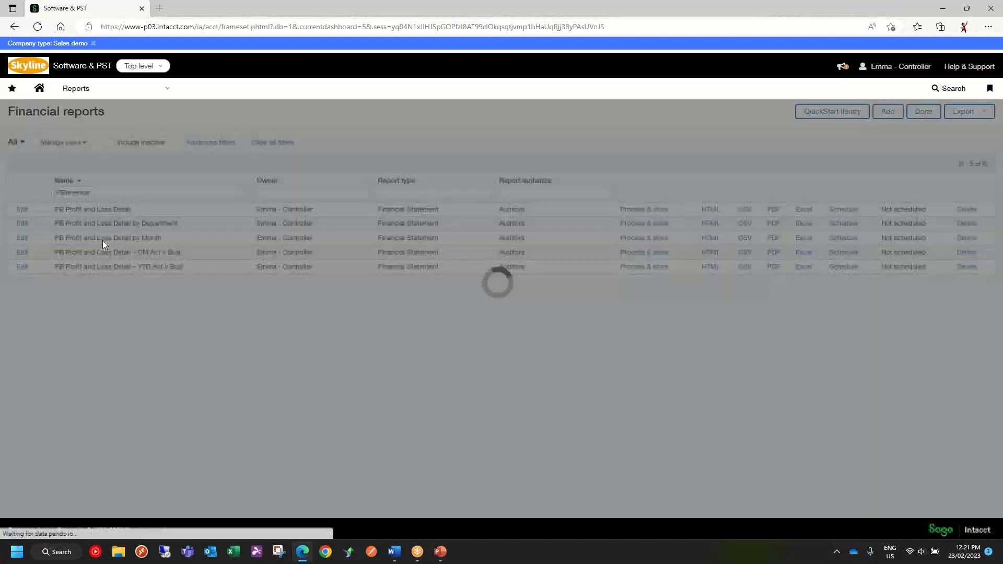
{"action": "left_click_drag", "start_coordinate": [71, 194], "coordinate": [53, 196]}
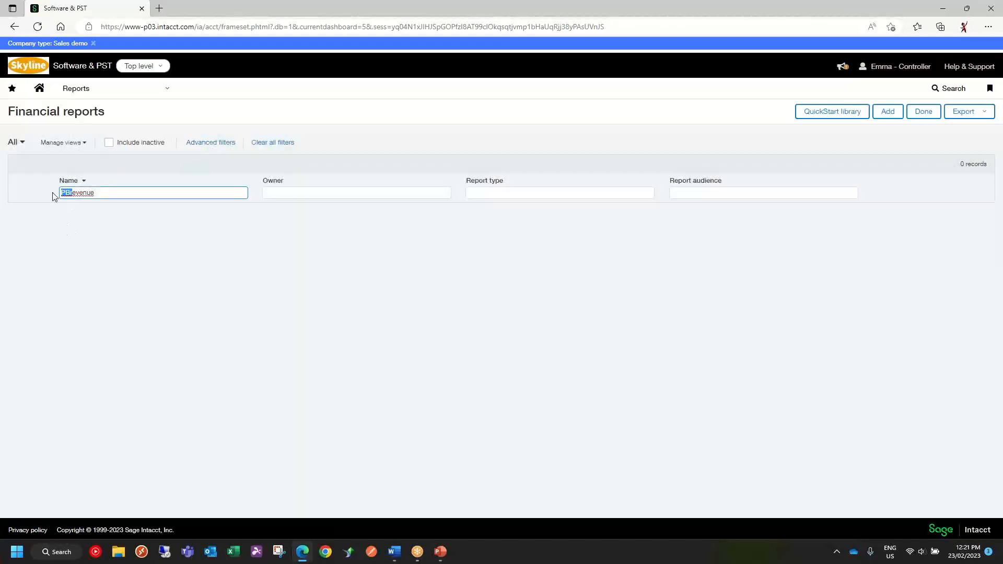
{"action": "key", "text": "BackSpace"}
{"action": "key", "text": "Return"}
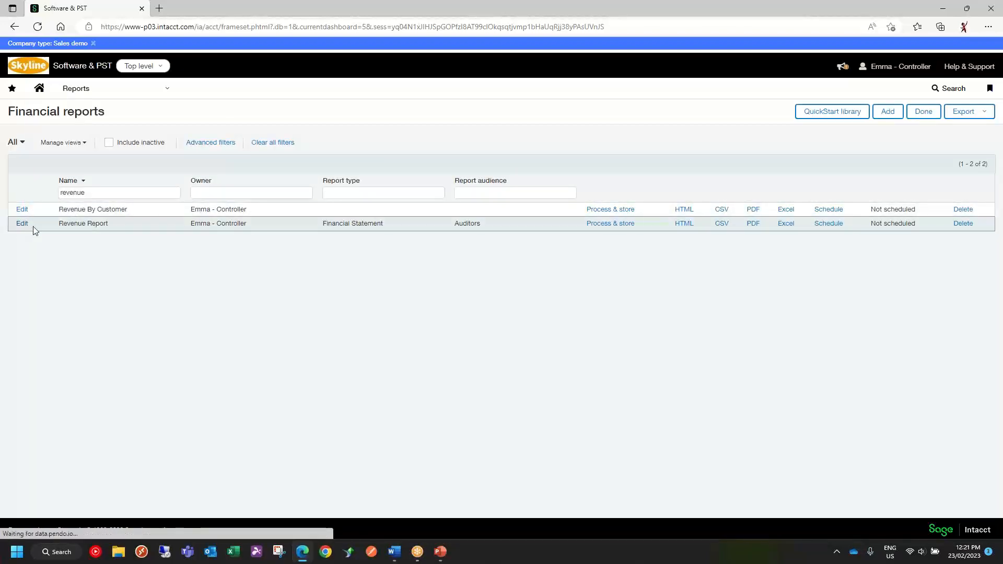
{"action": "left_click", "coordinate": [28, 225]}
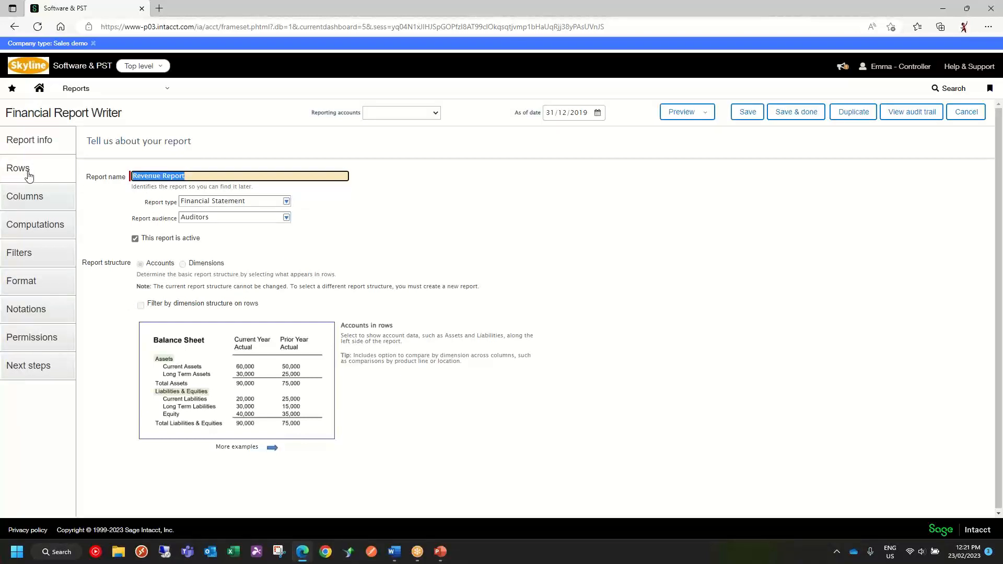
Replace the Net Income account group with the Revenue account group in the report's row structure.
{"action": "left_click", "coordinate": [23, 171]}
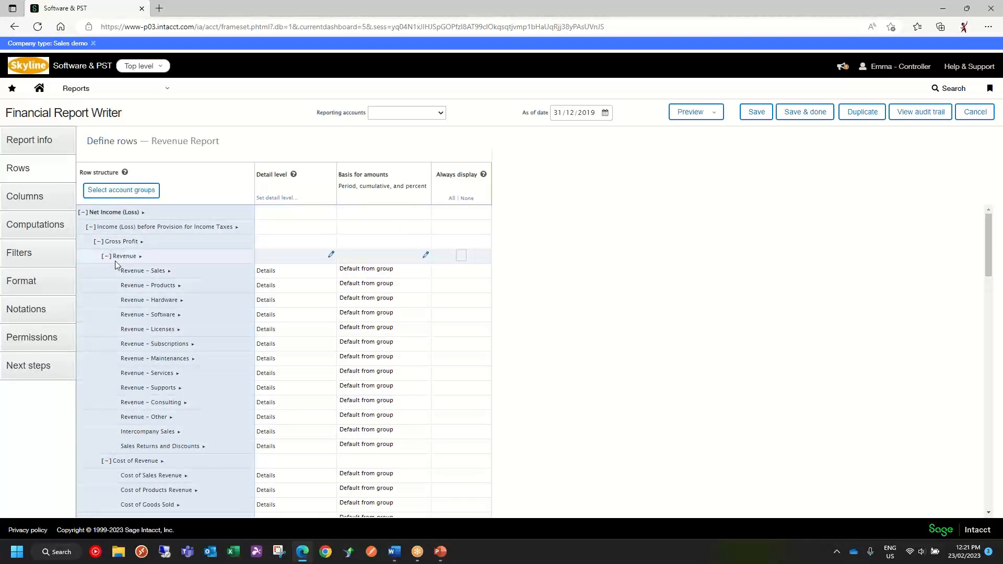
{"action": "left_click", "coordinate": [122, 192]}
{"action": "type", "text": "revenue"}
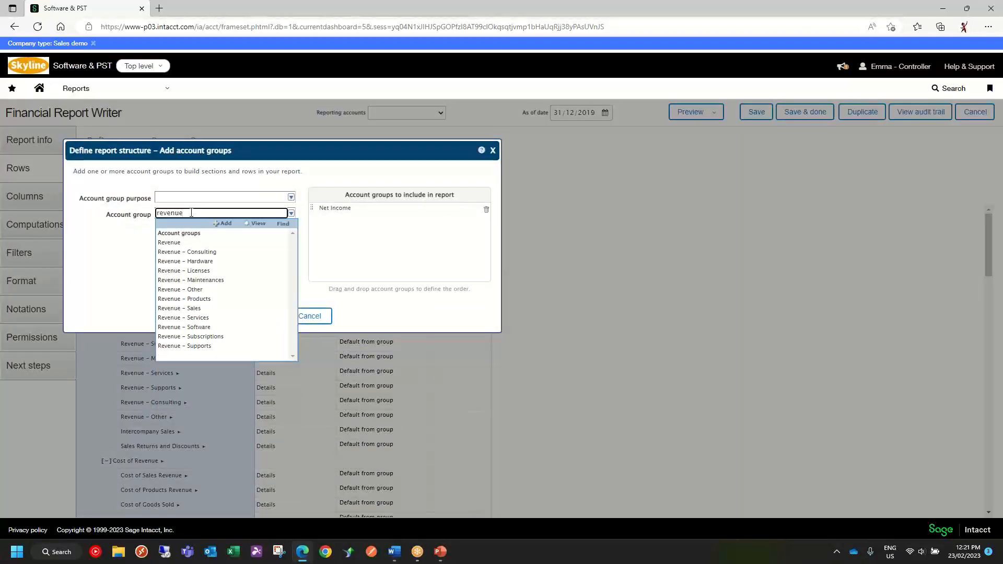
{"action": "left_click", "coordinate": [174, 242]}
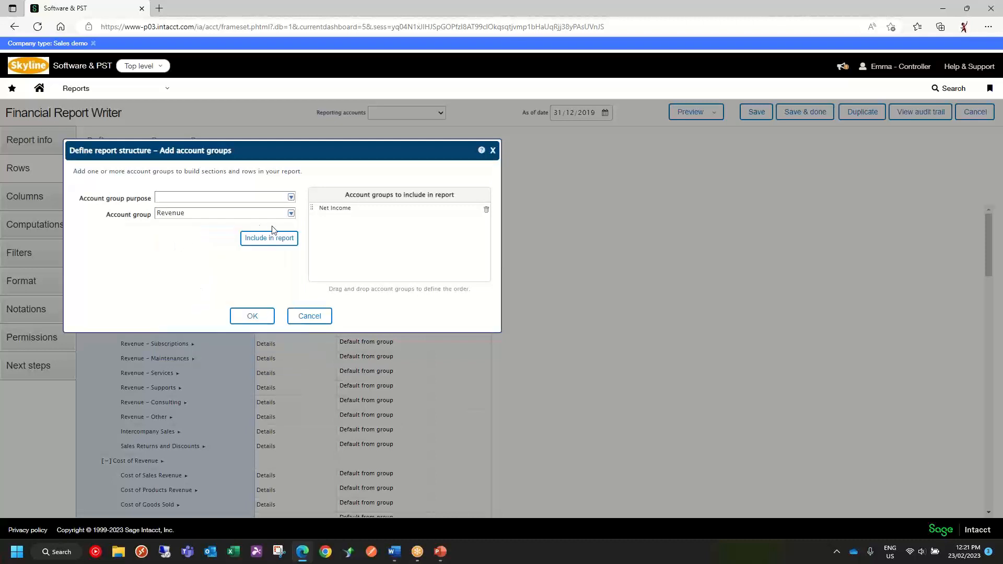
{"action": "left_click", "coordinate": [282, 239]}
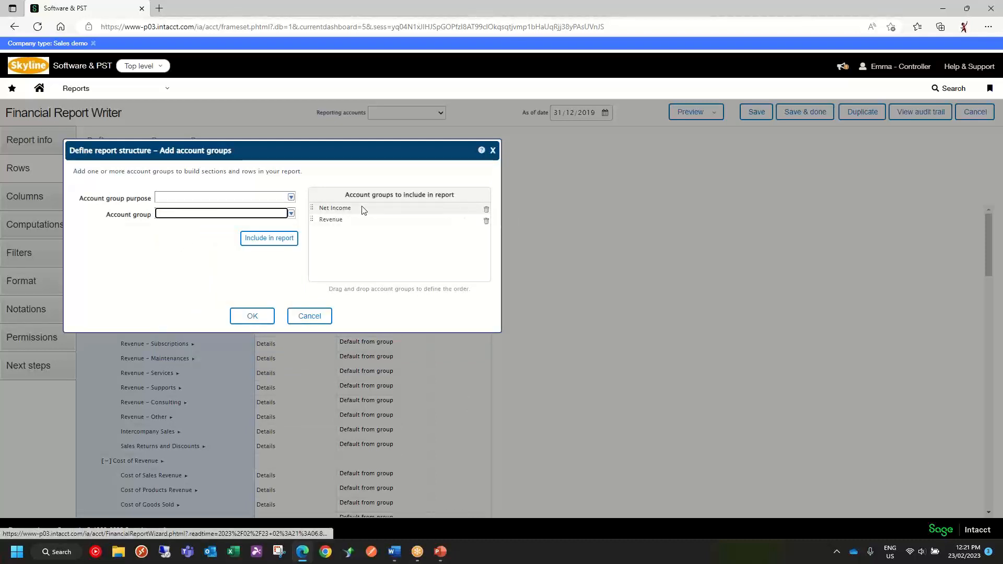
{"action": "left_click", "coordinate": [486, 209]}
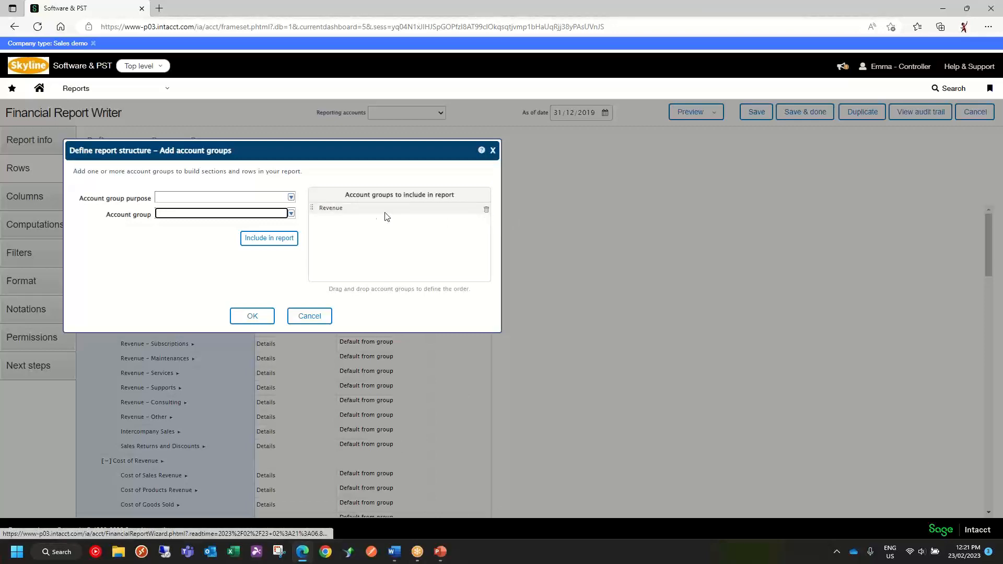
{"action": "left_click", "coordinate": [256, 319]}
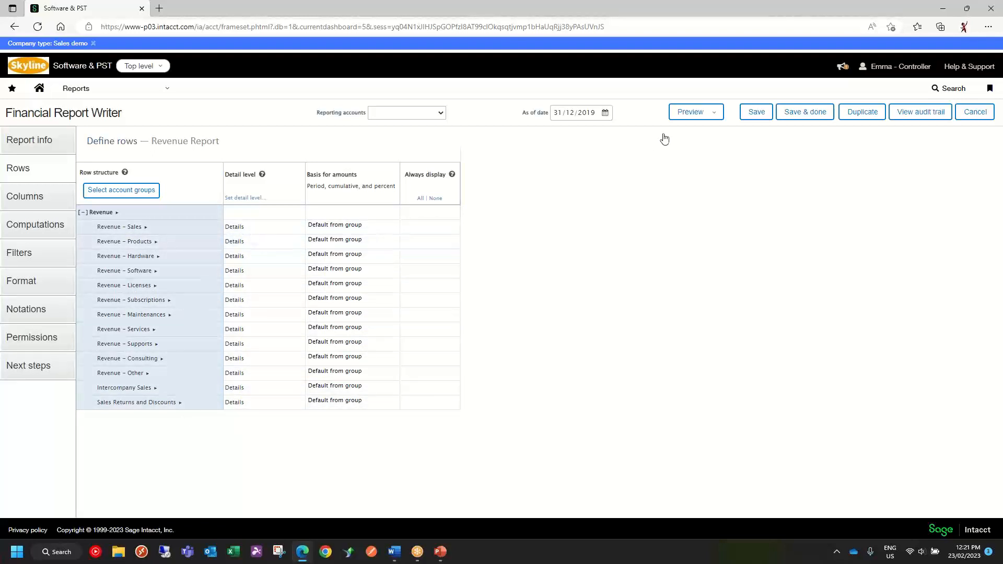
Preview the Revenue Report as a live HTML report to check the revenue-only rows, and close the preview.
{"action": "left_click", "coordinate": [695, 112]}
{"action": "left_click", "coordinate": [690, 133]}
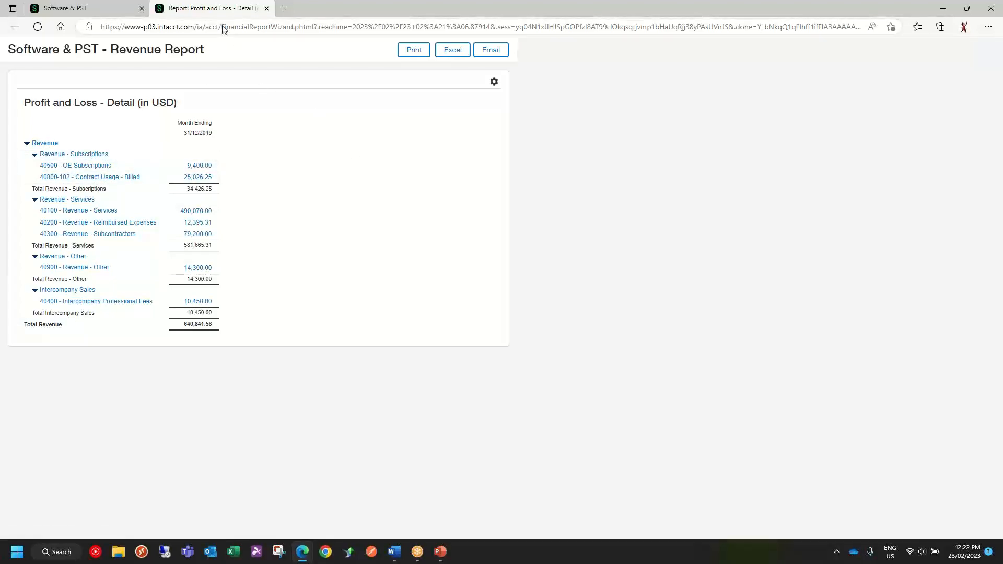
{"action": "left_click", "coordinate": [267, 8]}
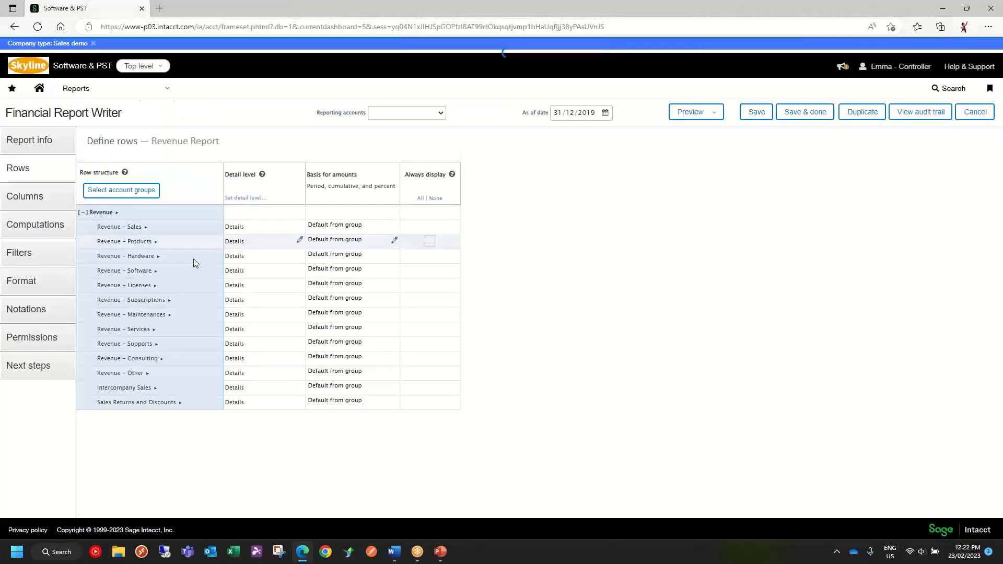
Set the detail level for the entire report to Summary - Hide accounts, and open a live HTML preview.
{"action": "left_click", "coordinate": [250, 199]}
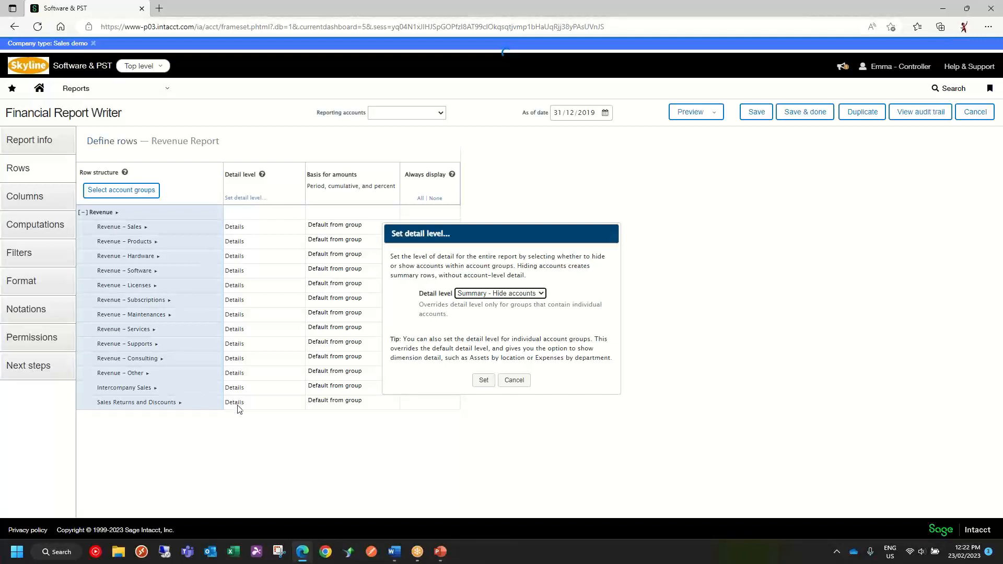
{"action": "left_click", "coordinate": [484, 380]}
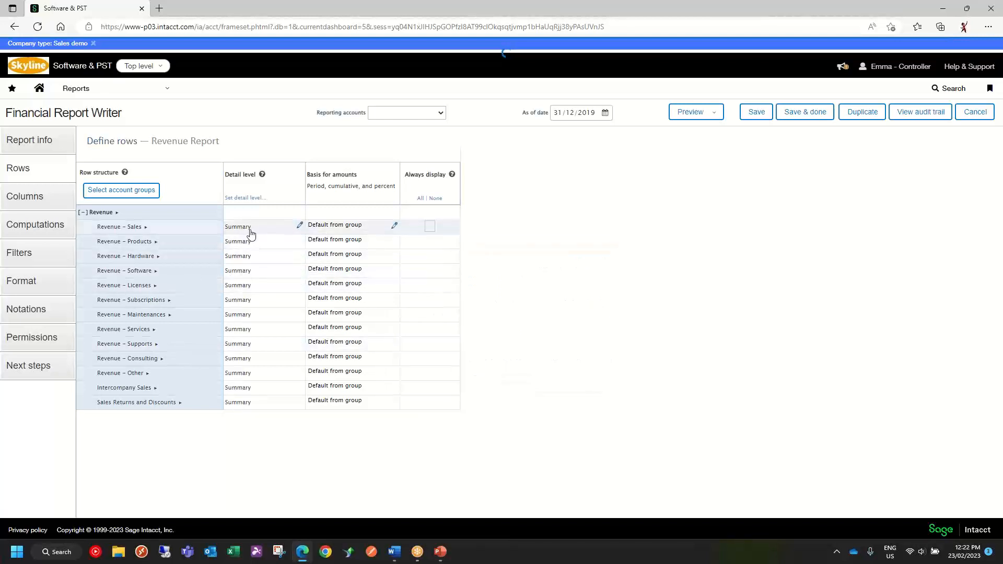
{"action": "left_click", "coordinate": [715, 112]}
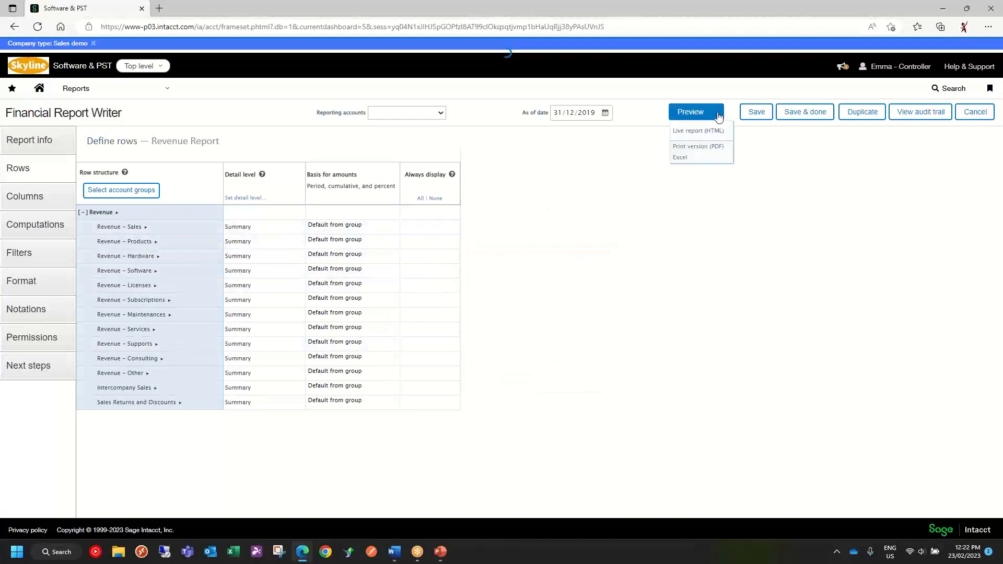
{"action": "left_click", "coordinate": [690, 135]}
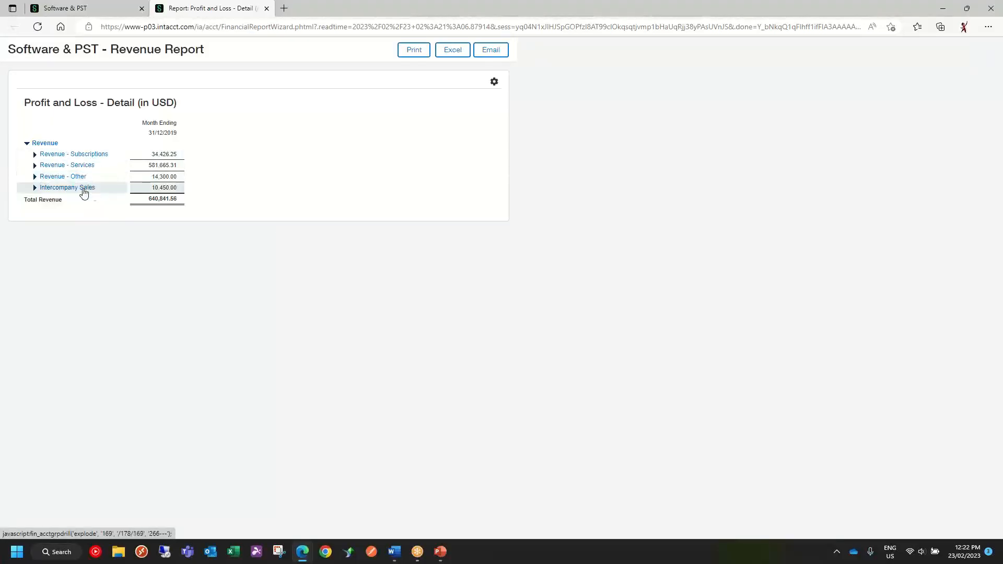
Expand Revenue - Subscriptions in the preview to view its accounts, collapse it again, and close the preview.
{"action": "left_click", "coordinate": [35, 155]}
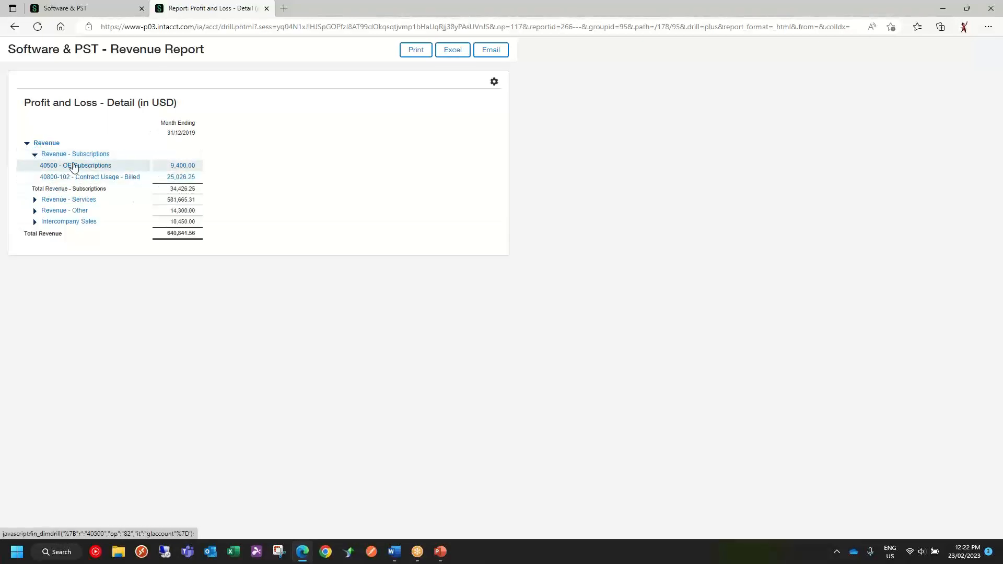
{"action": "left_click", "coordinate": [34, 155]}
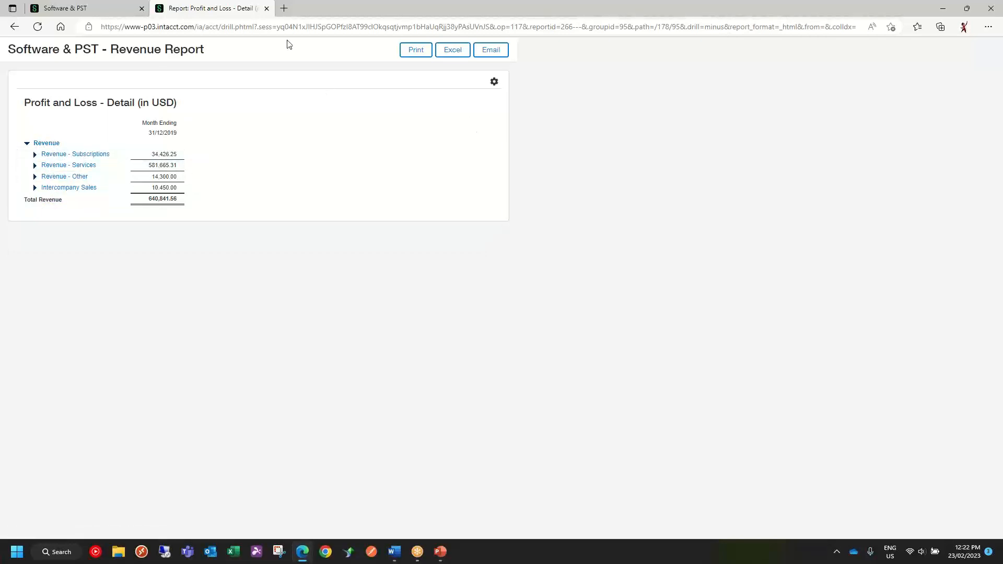
{"action": "left_click", "coordinate": [266, 9]}
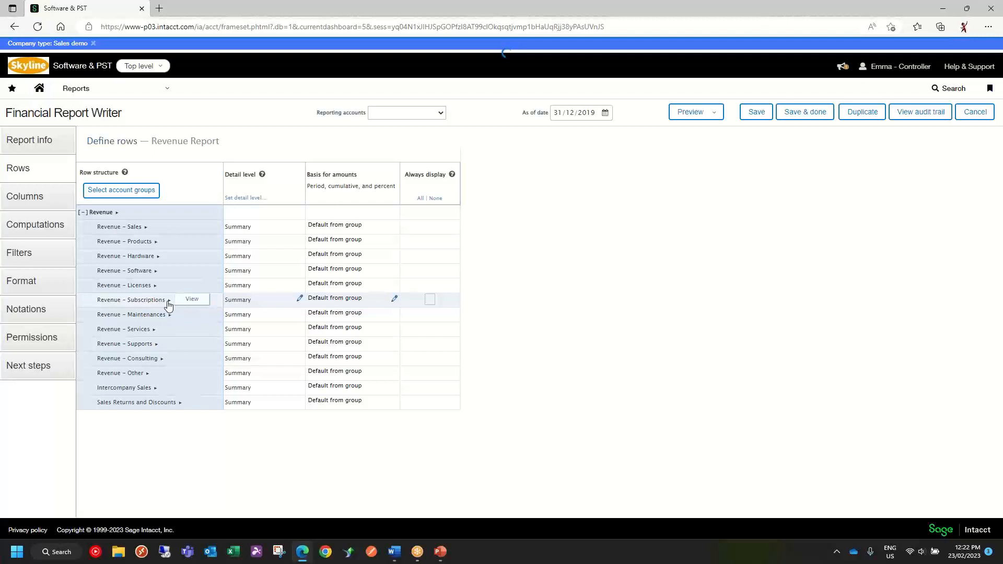
Expand the Revenue - Subscriptions row by the Customers dimension, keeping the summary detail level.
{"action": "left_click", "coordinate": [300, 298]}
{"action": "left_click", "coordinate": [324, 278]}
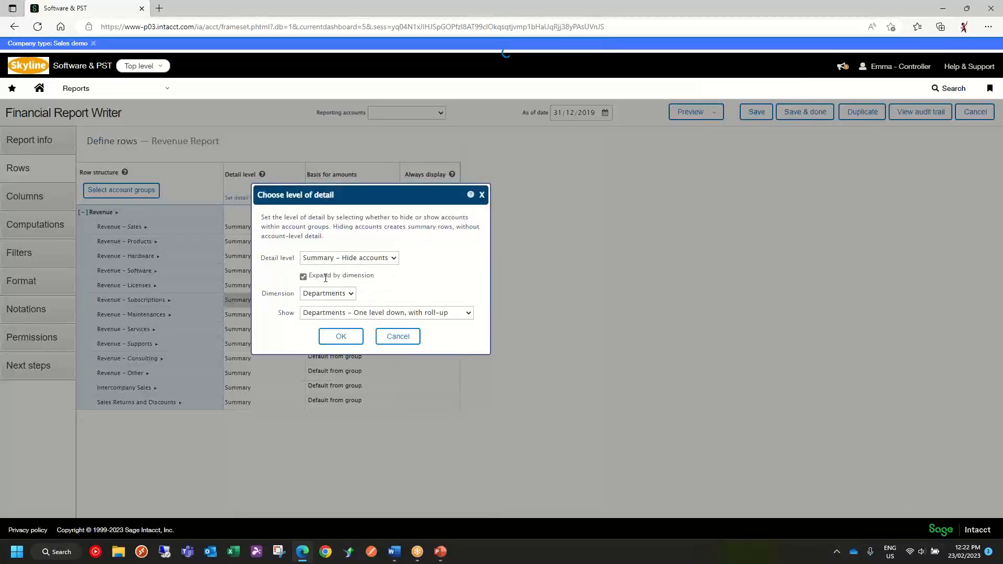
{"action": "left_click", "coordinate": [339, 293]}
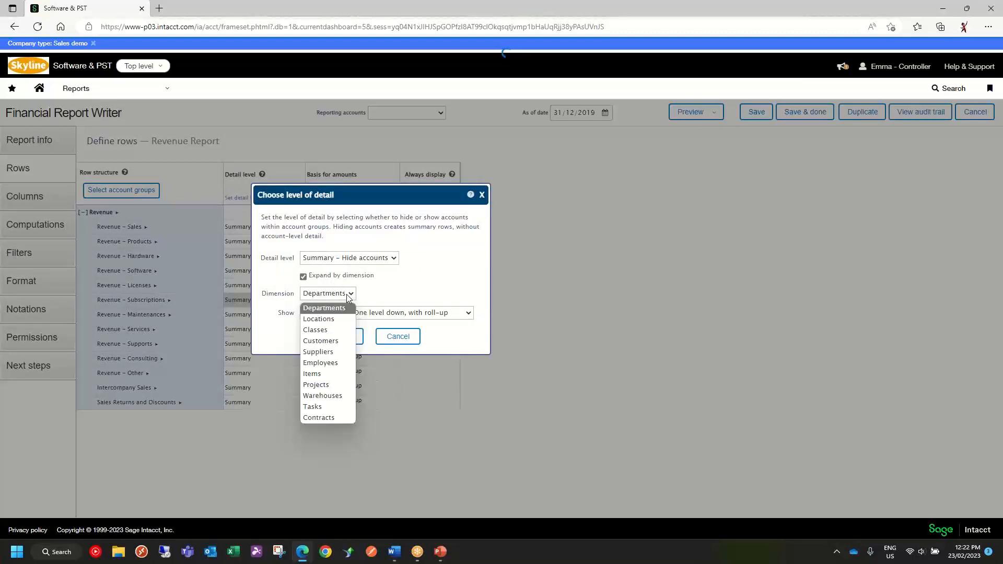
{"action": "left_click", "coordinate": [326, 343]}
{"action": "left_click", "coordinate": [341, 336]}
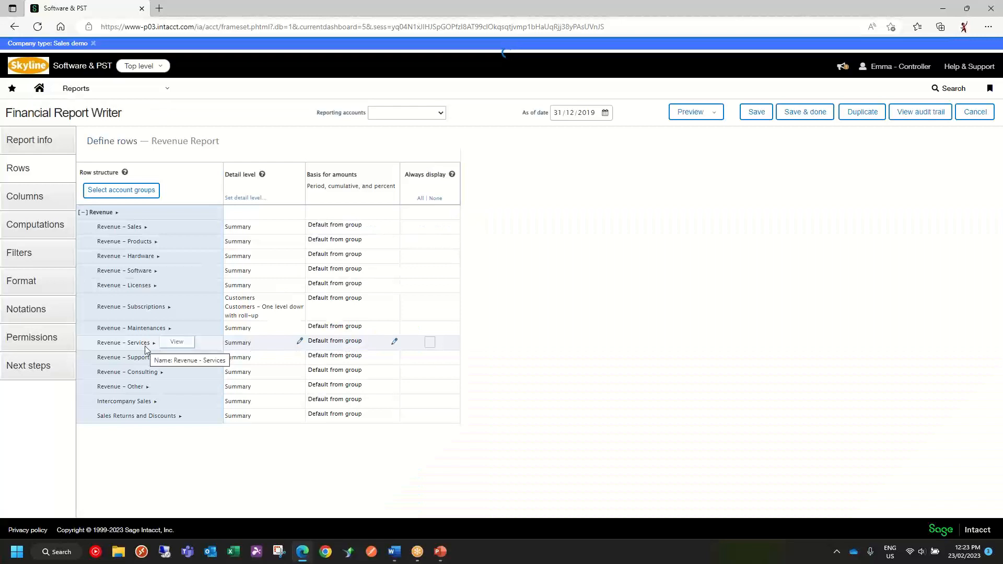
Expand the Revenue - Services row by the Projects dimension, keeping the summary detail level.
{"action": "left_click", "coordinate": [297, 342]}
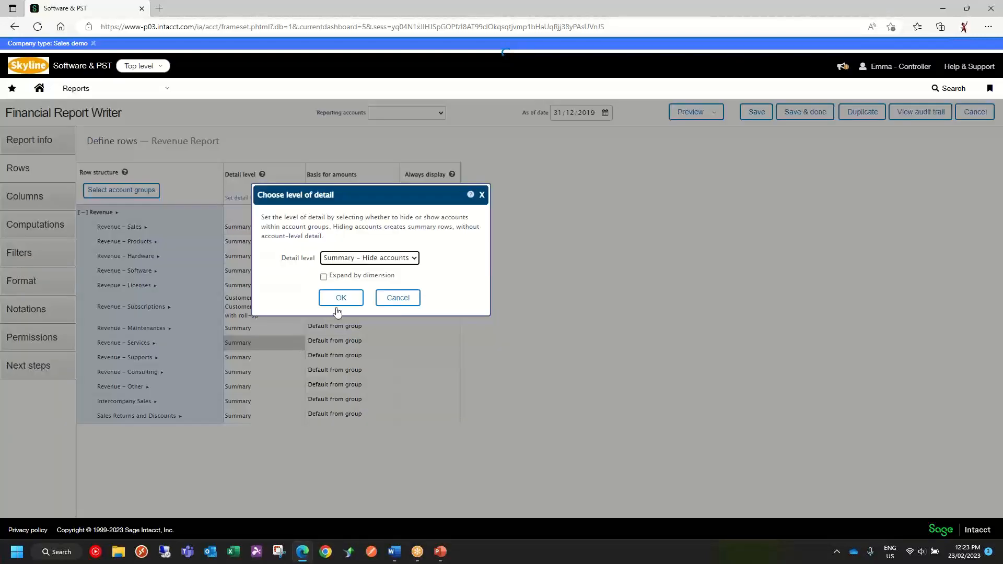
{"action": "left_click", "coordinate": [324, 276]}
{"action": "left_click", "coordinate": [345, 298]}
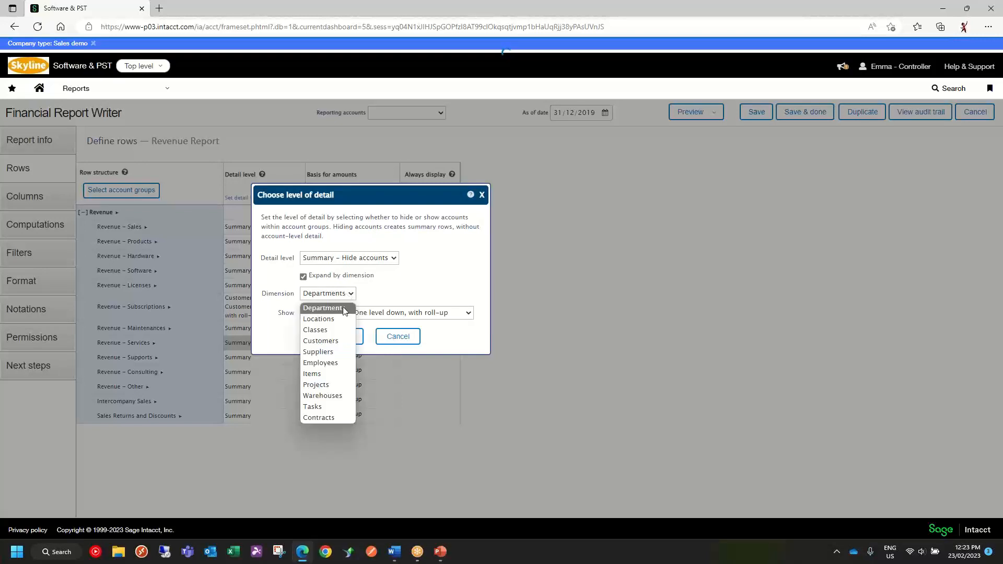
{"action": "left_click", "coordinate": [325, 387]}
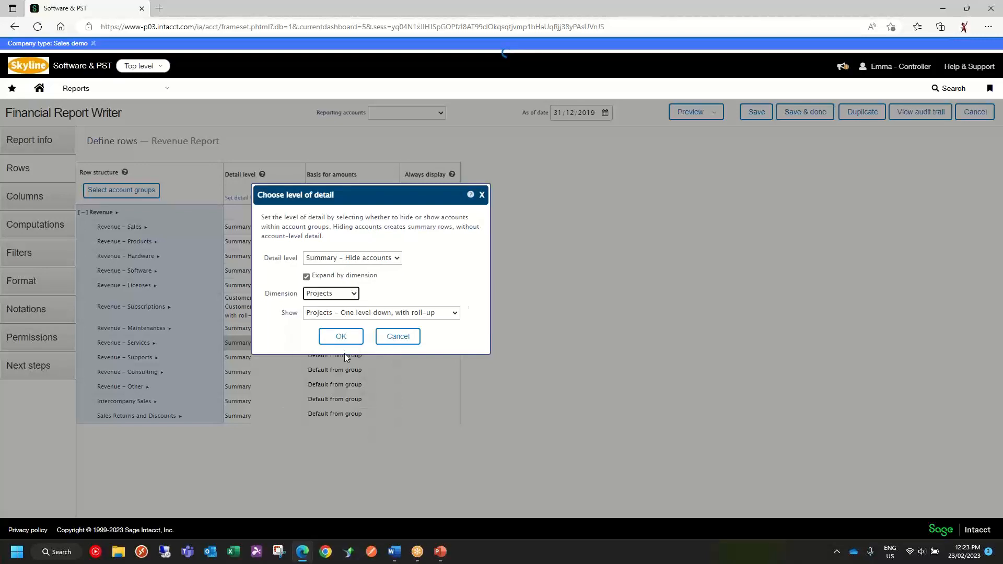
{"action": "left_click", "coordinate": [345, 339]}
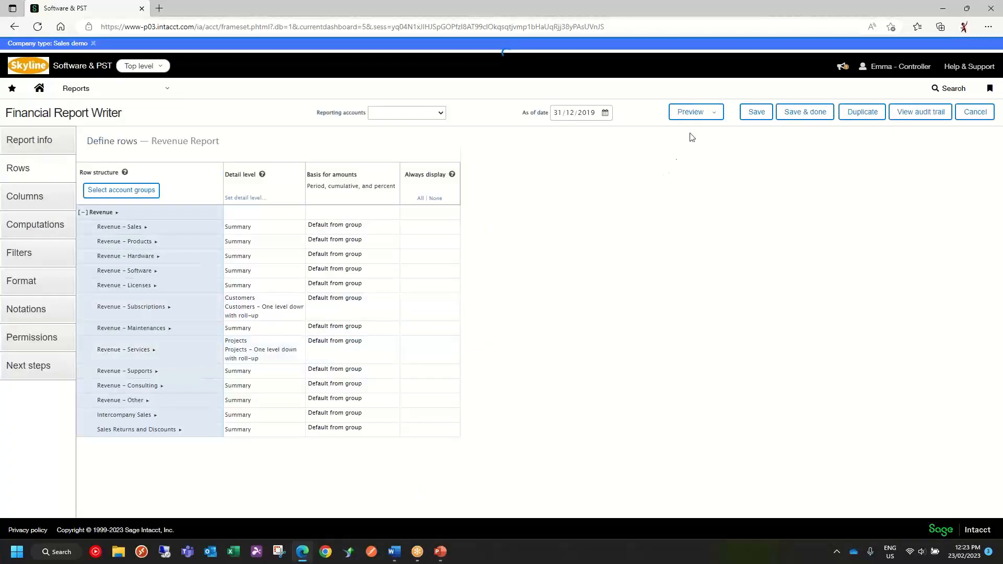
Preview the live HTML report to check the customer and project breakdowns, and close the preview.
{"action": "left_click", "coordinate": [696, 114]}
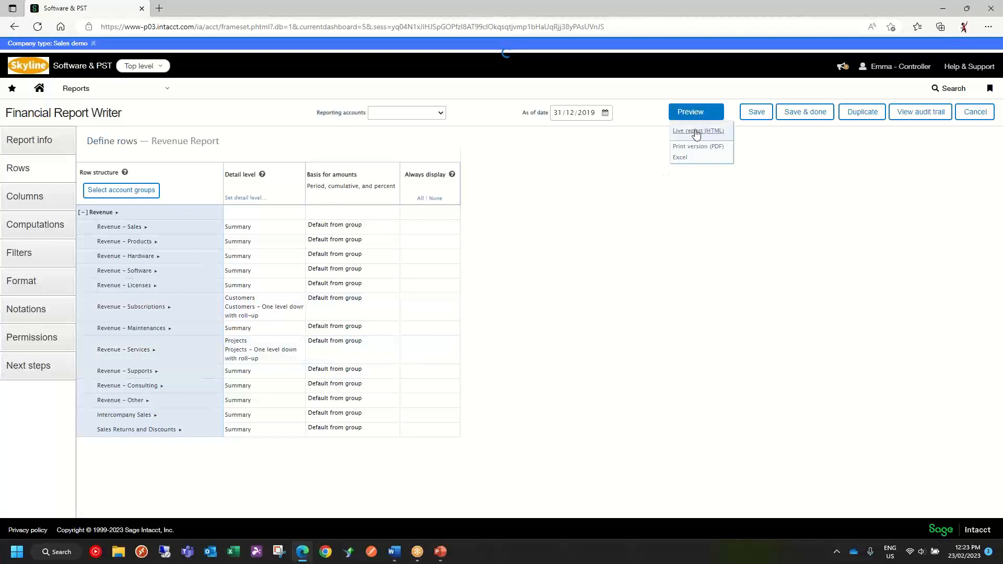
{"action": "left_click", "coordinate": [696, 132]}
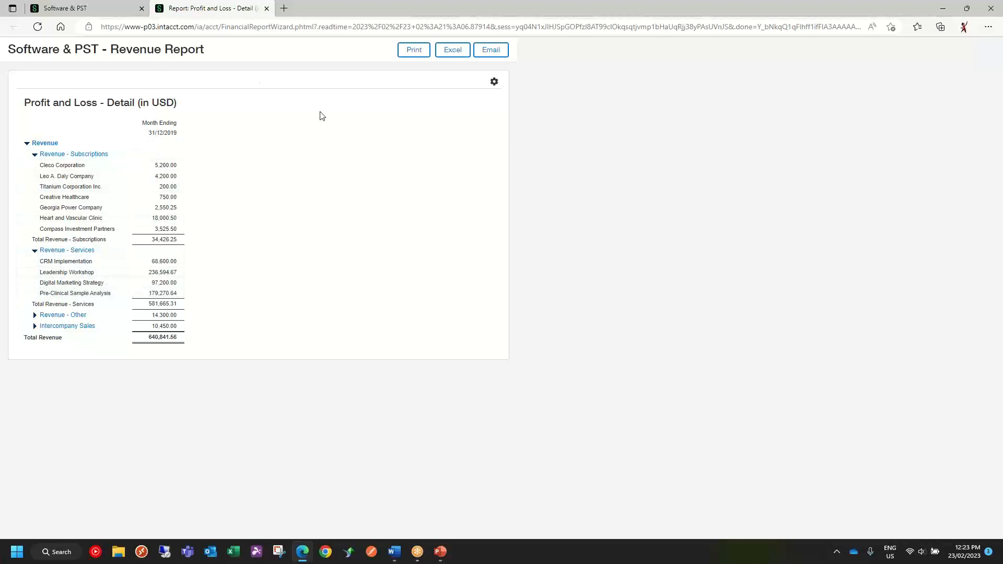
{"action": "left_click", "coordinate": [266, 8]}
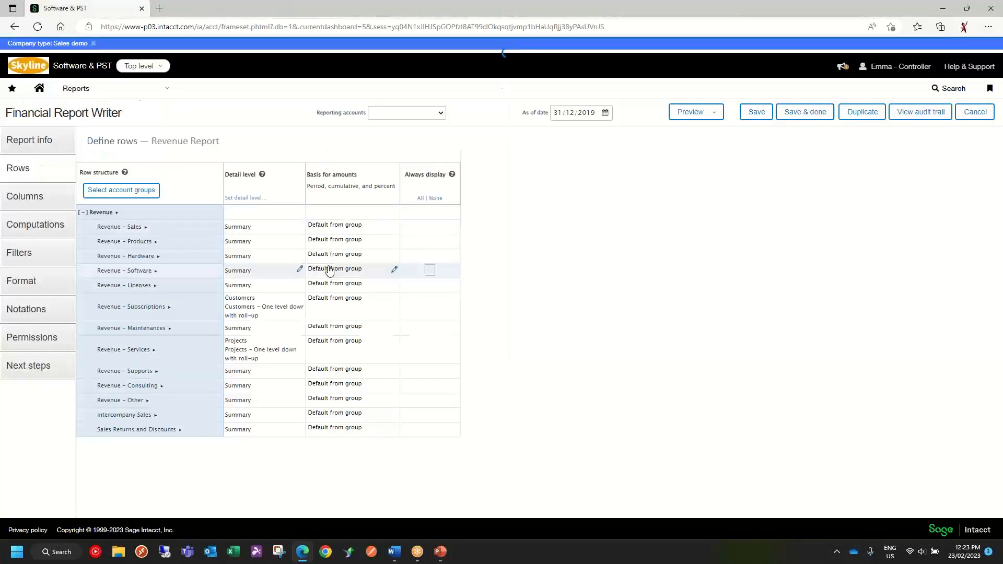
Set the reporting period of the Actual column to Current year to date.
{"action": "left_click", "coordinate": [41, 203]}
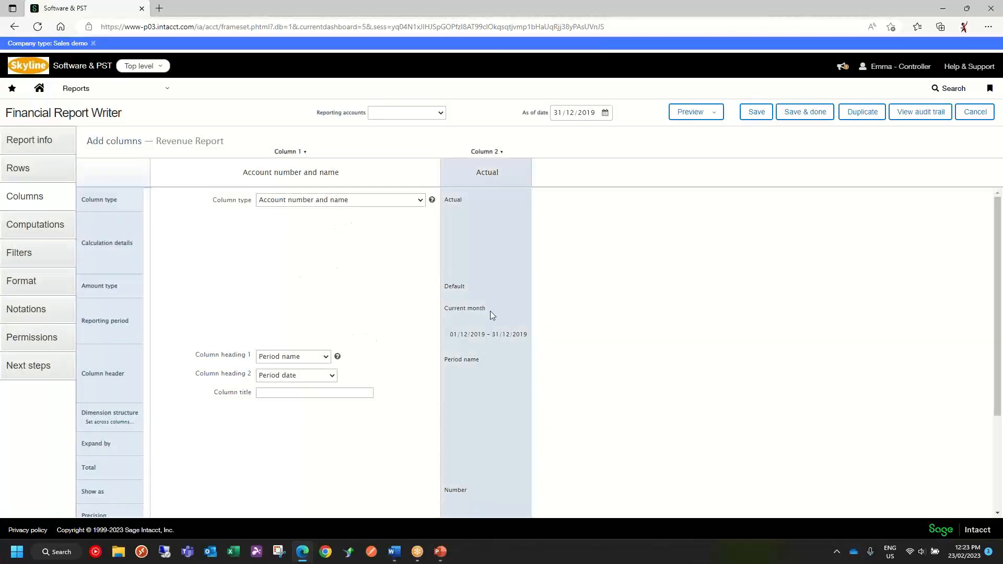
{"action": "left_click", "coordinate": [487, 310]}
{"action": "left_click", "coordinate": [492, 311]}
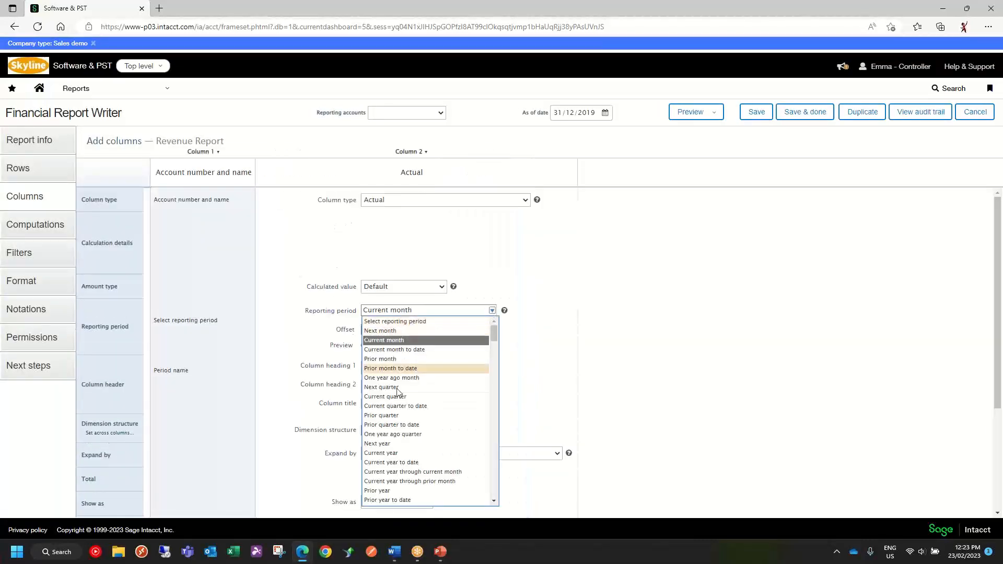
{"action": "left_click", "coordinate": [392, 464]}
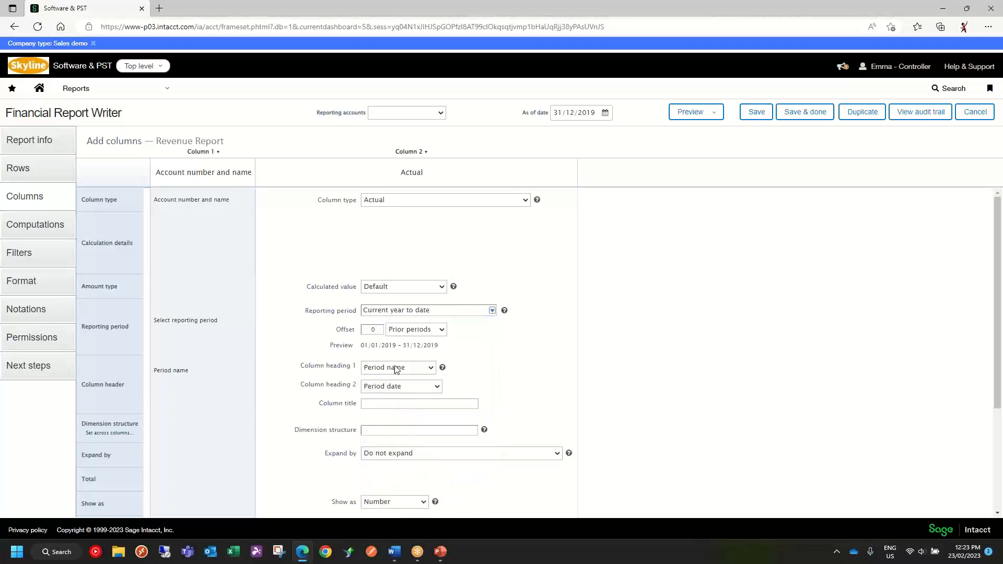
Expand the Actual column by time period, showing months.
{"action": "left_click", "coordinate": [401, 455]}
{"action": "left_click", "coordinate": [435, 476]}
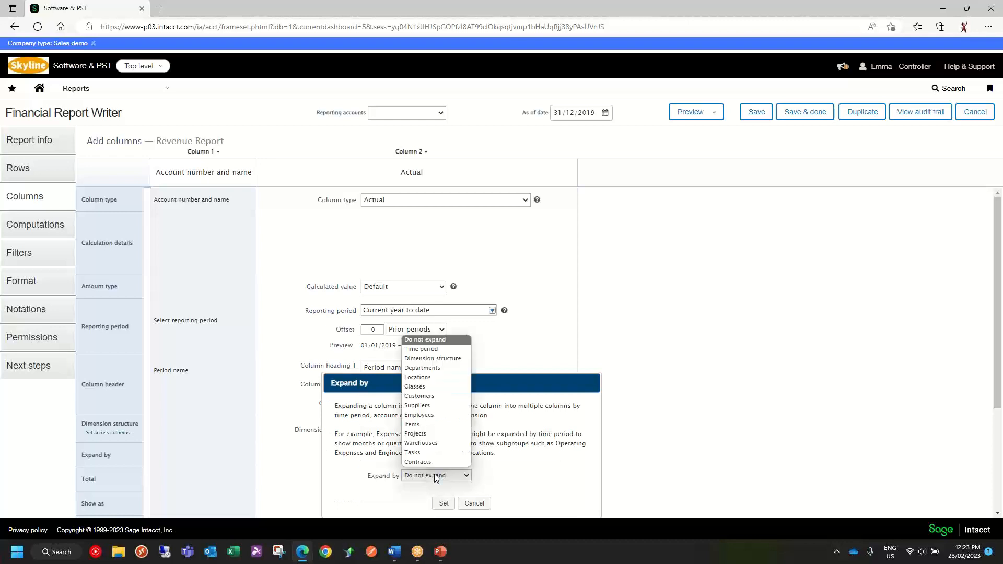
{"action": "left_click", "coordinate": [421, 350]}
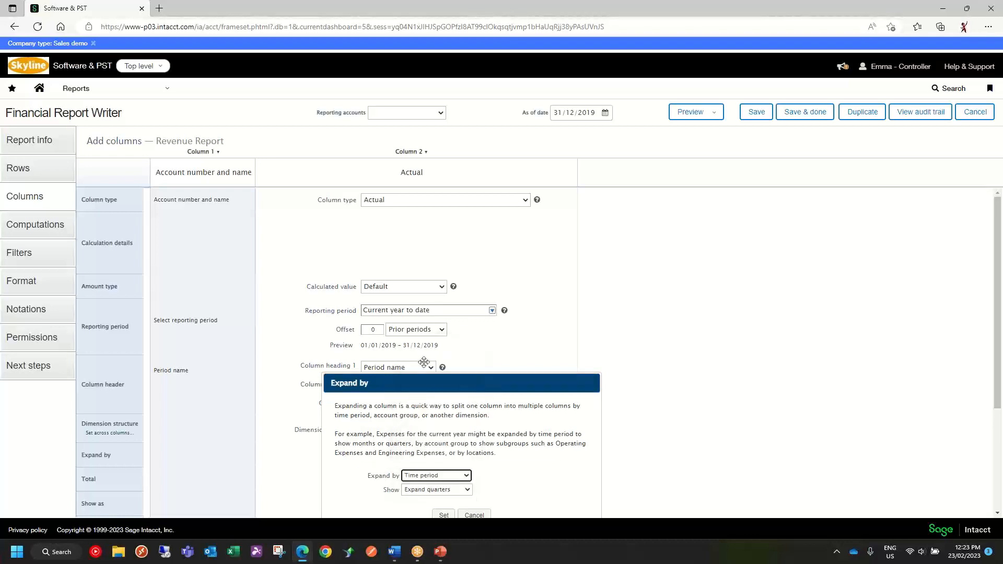
{"action": "left_click", "coordinate": [438, 492]}
{"action": "left_click", "coordinate": [438, 494]}
{"action": "left_click", "coordinate": [437, 490]}
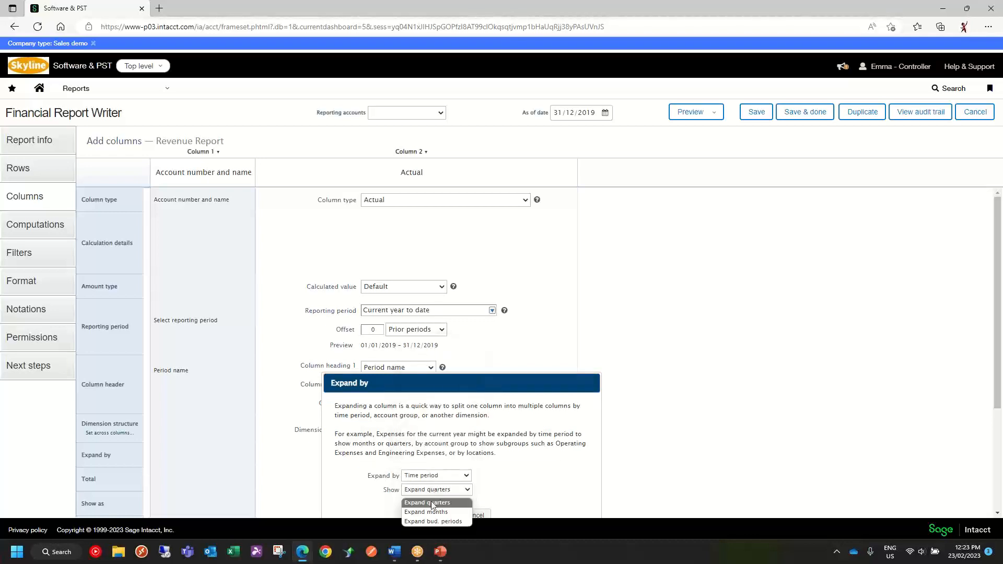
{"action": "left_click", "coordinate": [428, 512]}
{"action": "left_click", "coordinate": [443, 515]}
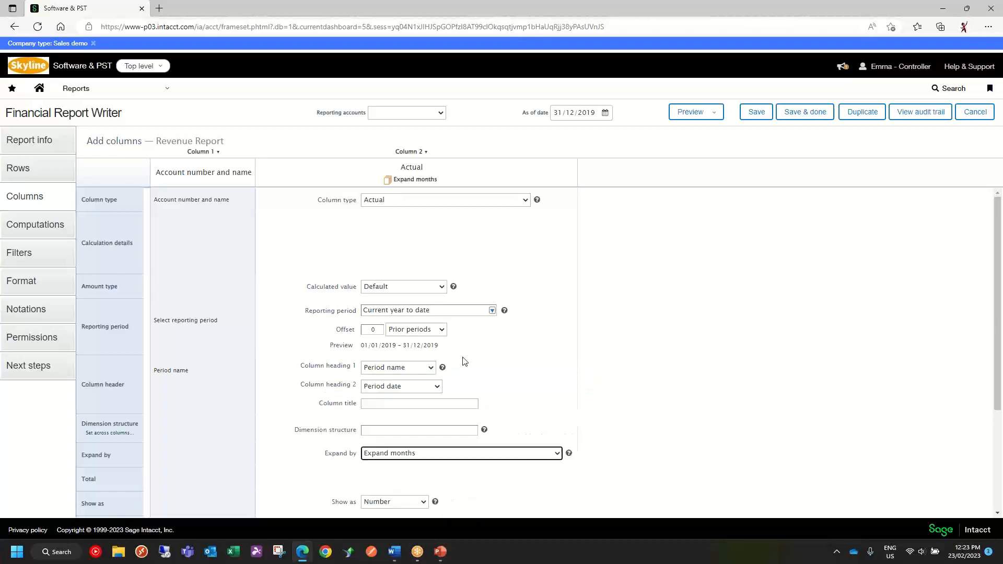
Preview the live HTML Revenue Report to check the monthly columns by customer and project, and close the preview.
{"action": "left_click", "coordinate": [693, 112]}
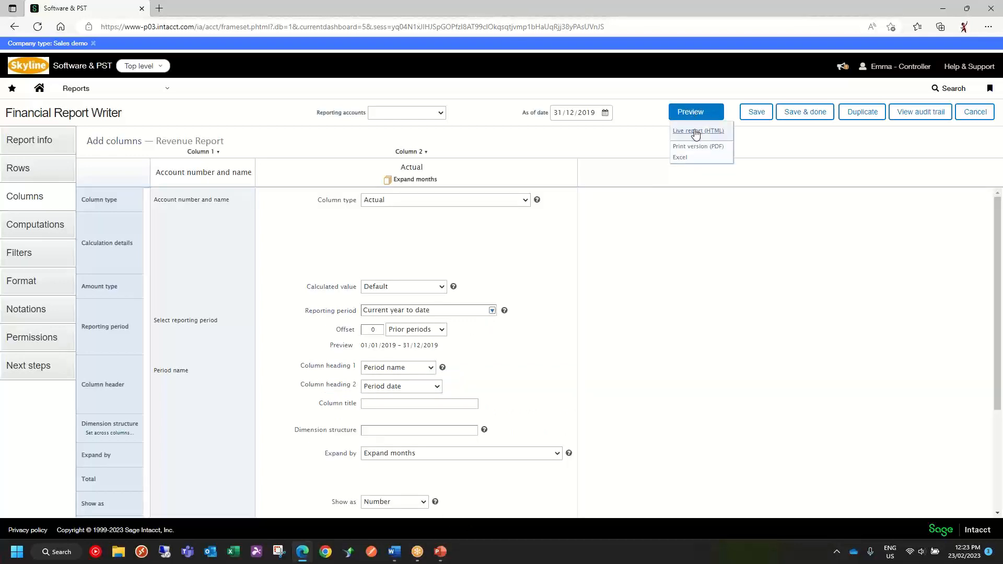
{"action": "left_click", "coordinate": [694, 129]}
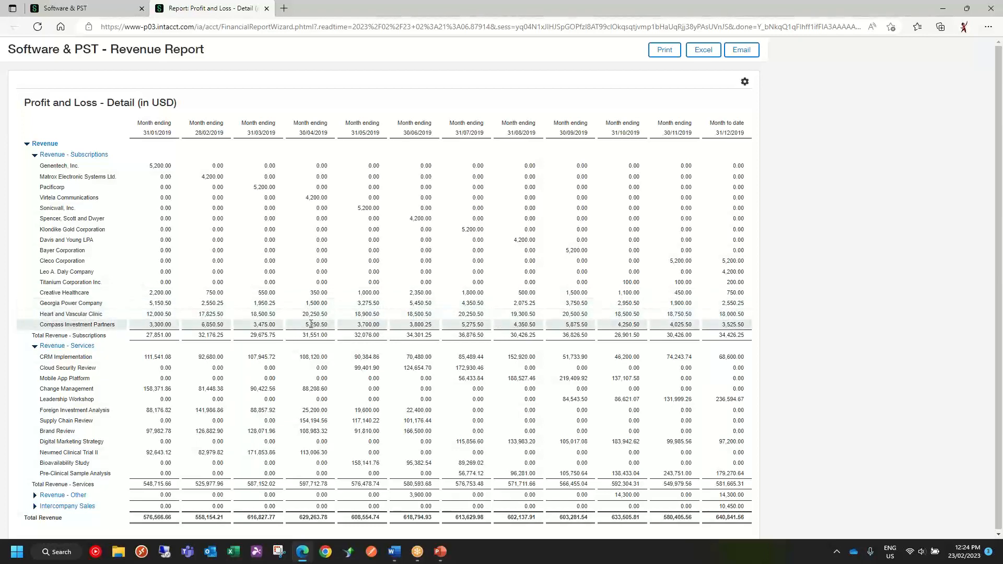
{"action": "scroll", "coordinate": [311, 324], "scroll_direction": "down", "scroll_amount": 1}
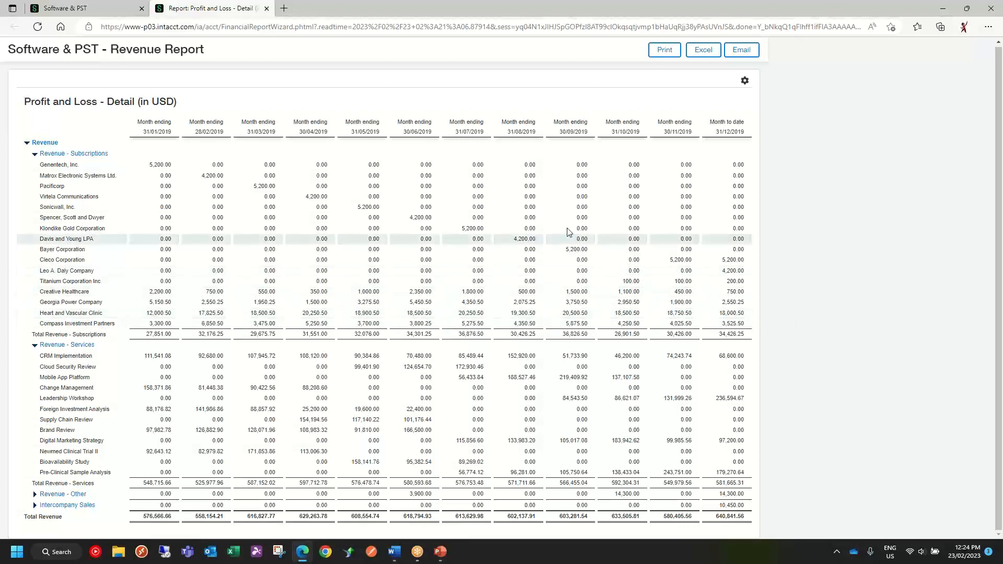
{"action": "left_click", "coordinate": [267, 9]}
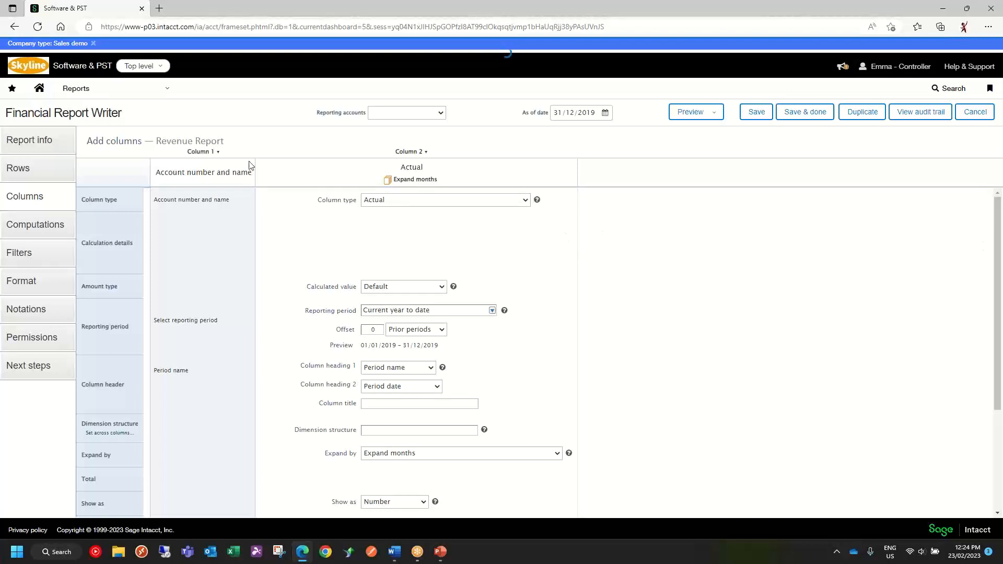
Switch to the PowerPoint slide show and advance from the agenda to the closing Thank You slide.
{"action": "key", "text": "alt+Tab"}
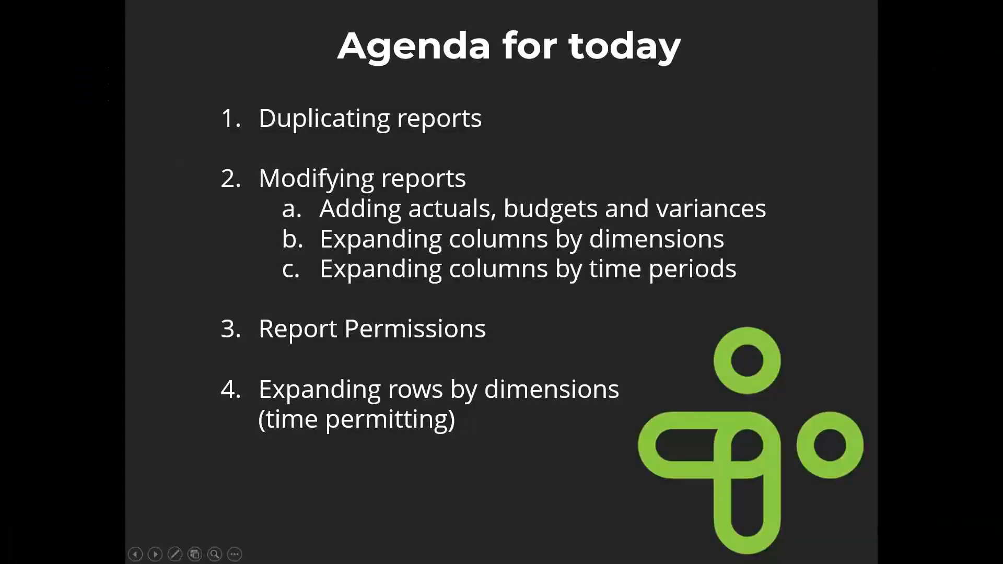
{"action": "key", "text": "Right"}
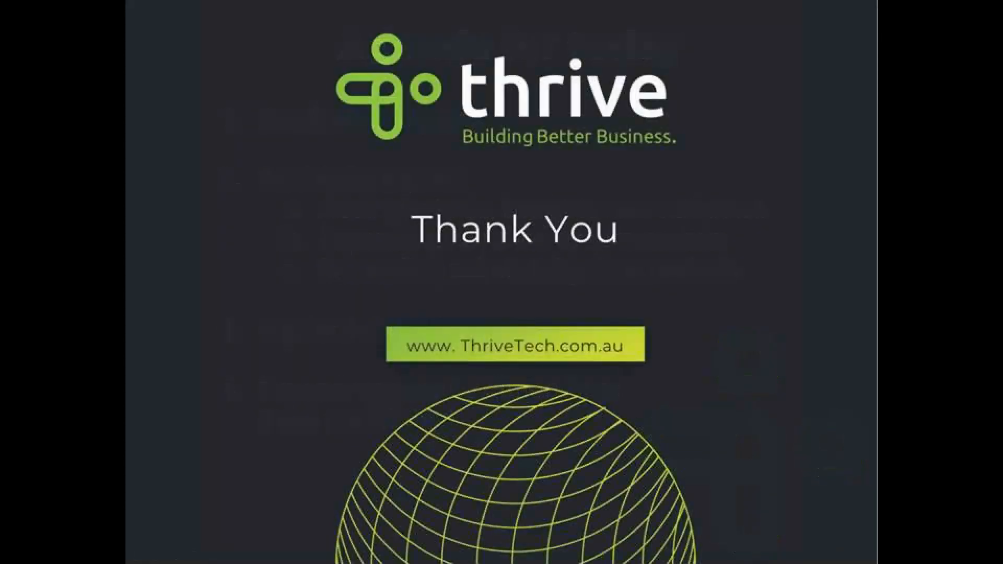